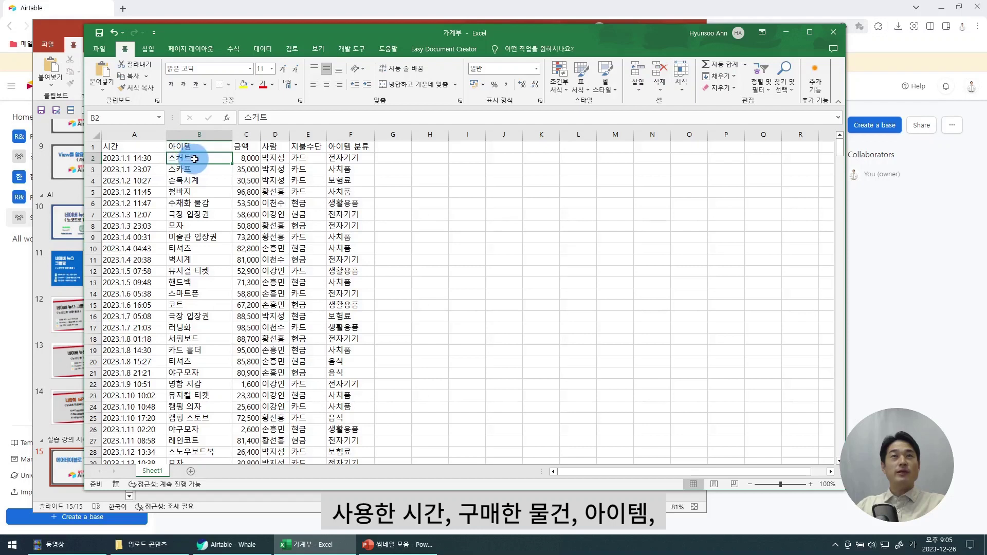
# Examine the 가계부 sheet's item, amount, person, payment method and item category columns, and browse through its rows
pyautogui.click(247, 159)
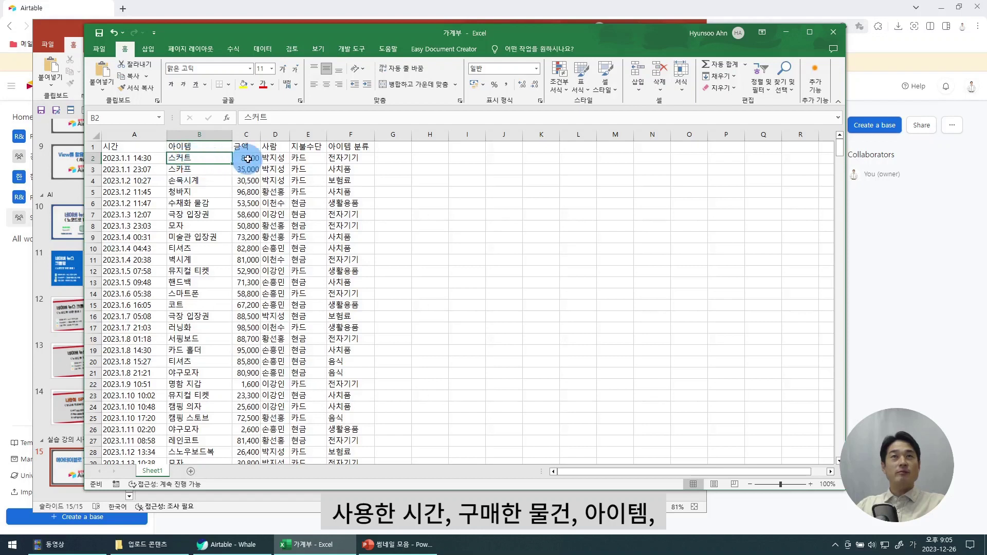
pyautogui.click(274, 159)
pyautogui.click(276, 267)
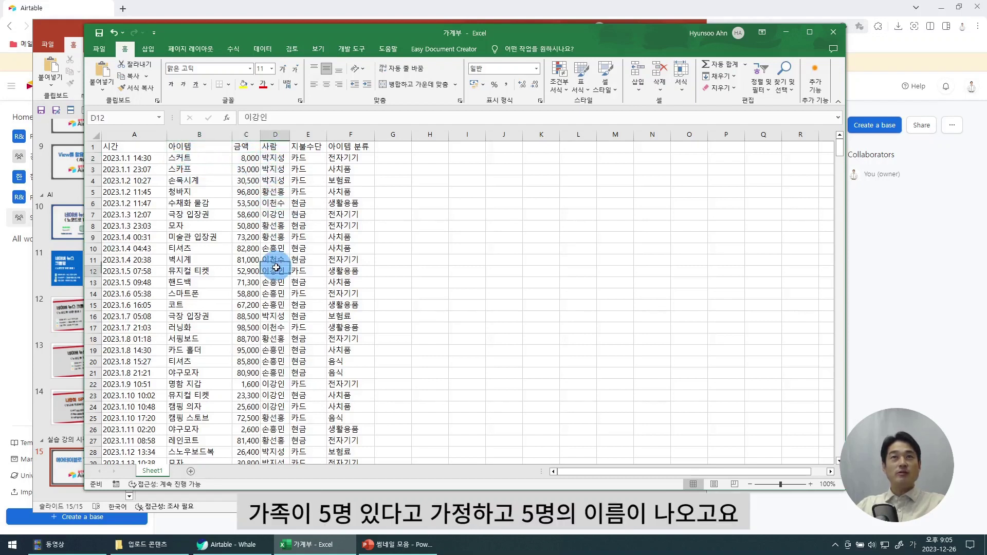
pyautogui.click(274, 395)
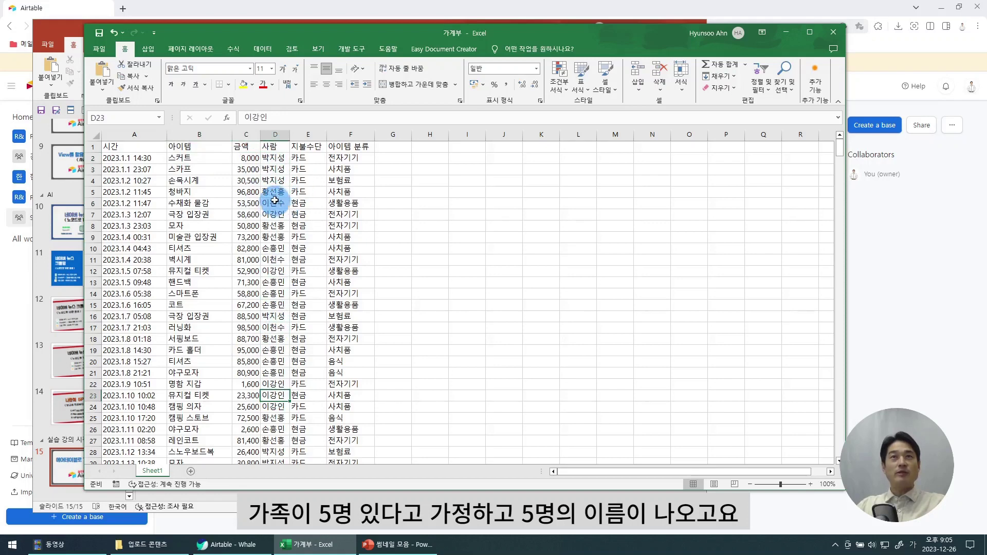
pyautogui.click(308, 149)
pyautogui.click(309, 225)
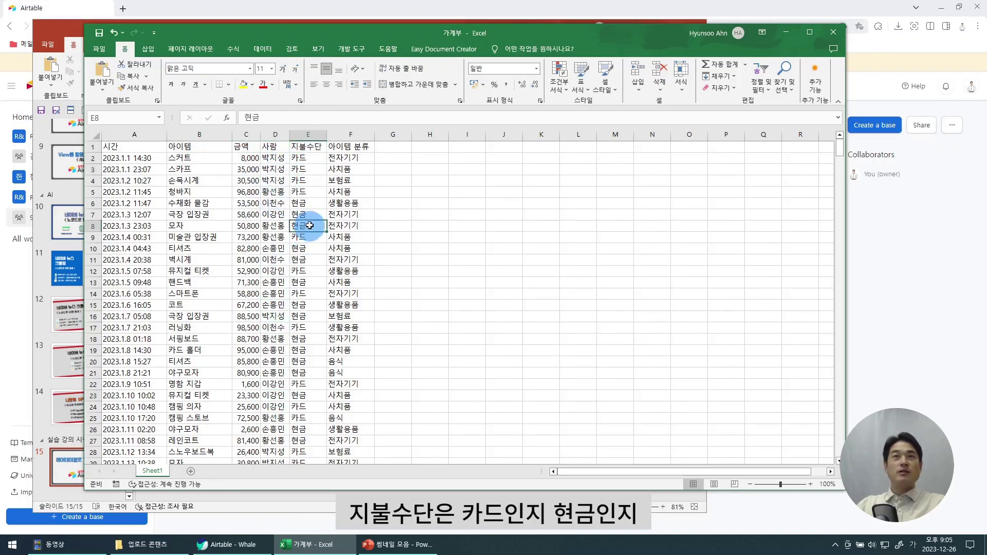
pyautogui.click(350, 146)
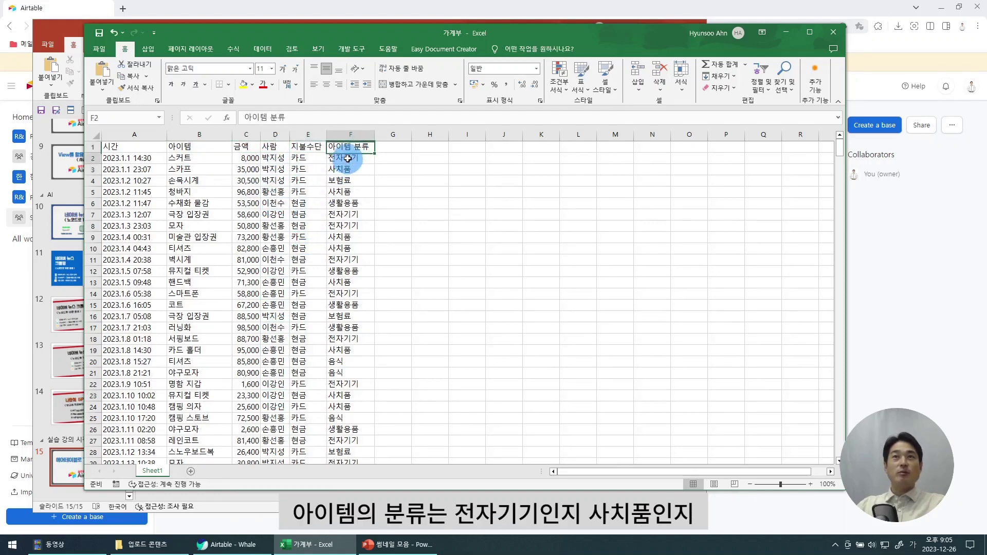
pyautogui.click(351, 159)
pyautogui.click(356, 169)
pyautogui.click(352, 181)
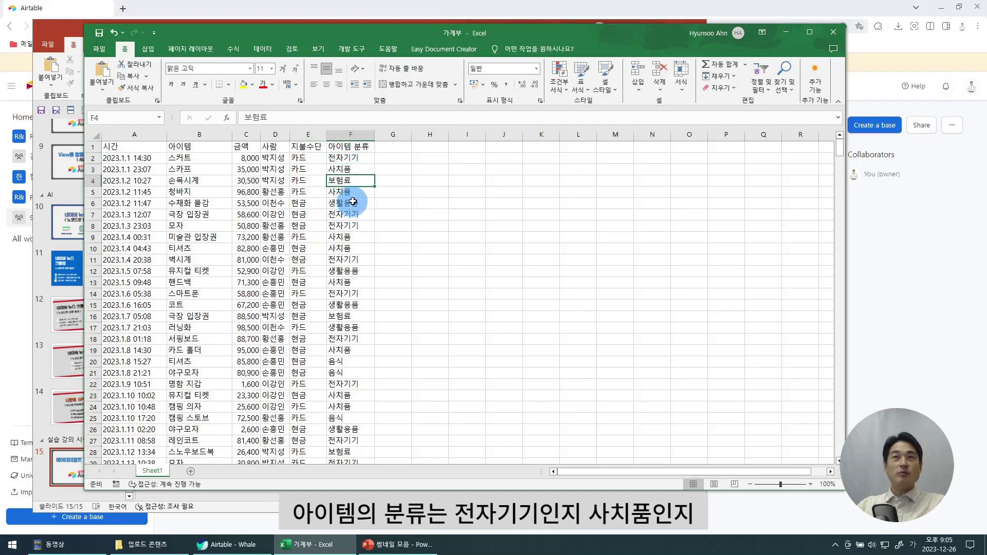
pyautogui.click(353, 202)
pyautogui.click(343, 306)
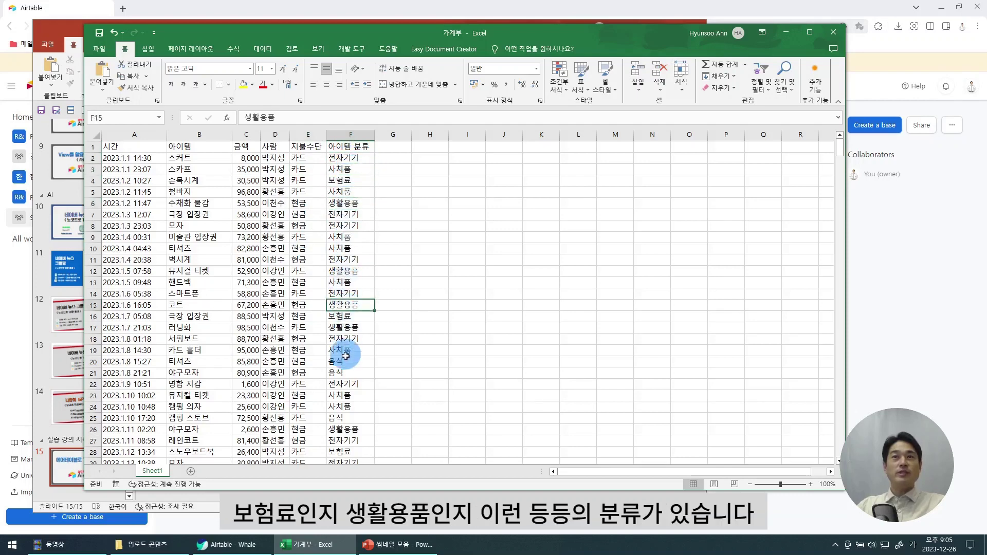
pyautogui.click(345, 358)
pyautogui.click(191, 251)
pyautogui.click(147, 215)
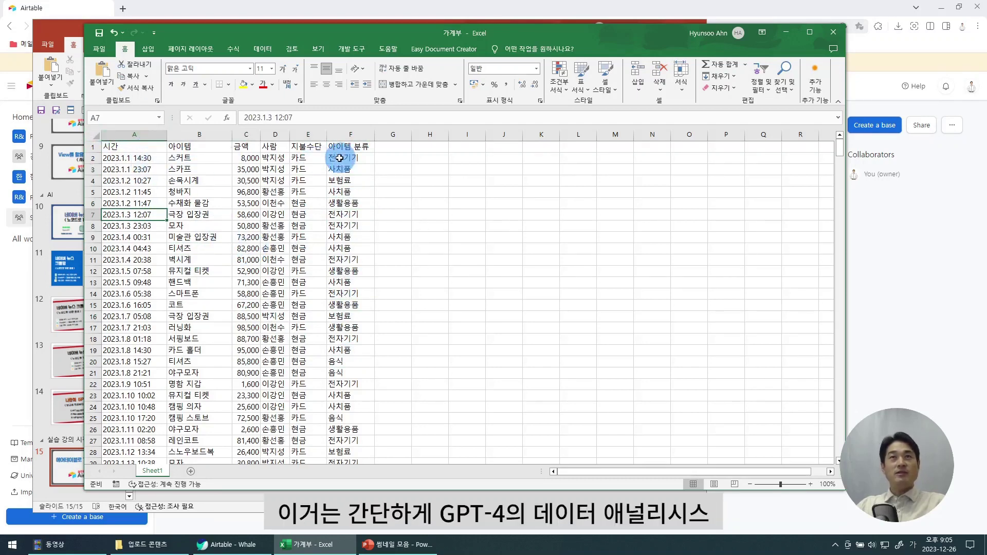
pyautogui.click(195, 146)
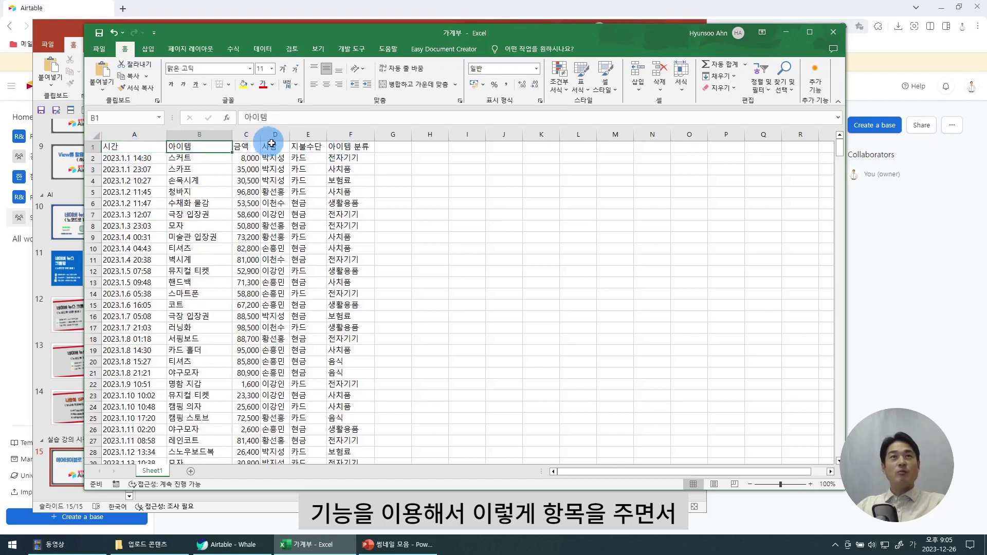
pyautogui.click(339, 146)
pyautogui.scroll(-16, 154, 267)
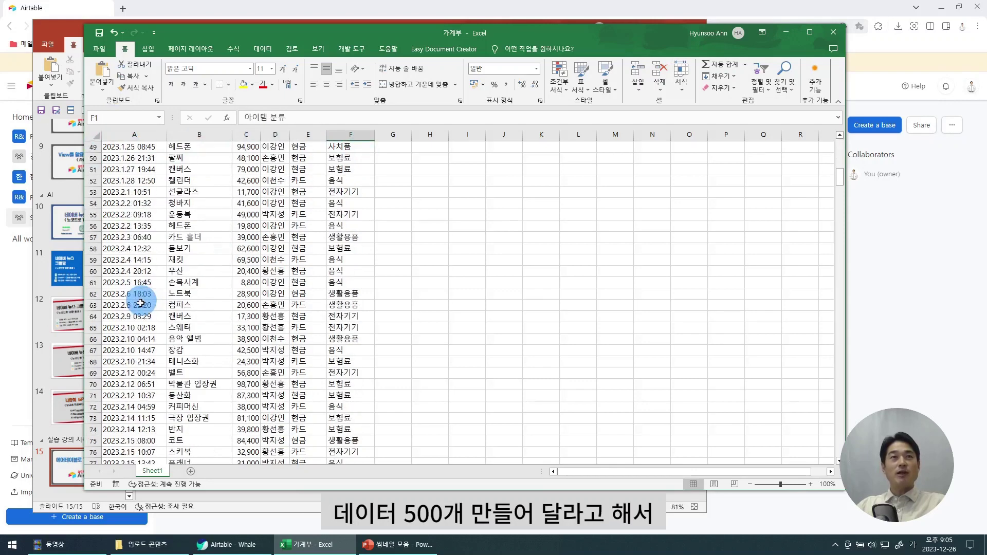
pyautogui.scroll(-20, 141, 303)
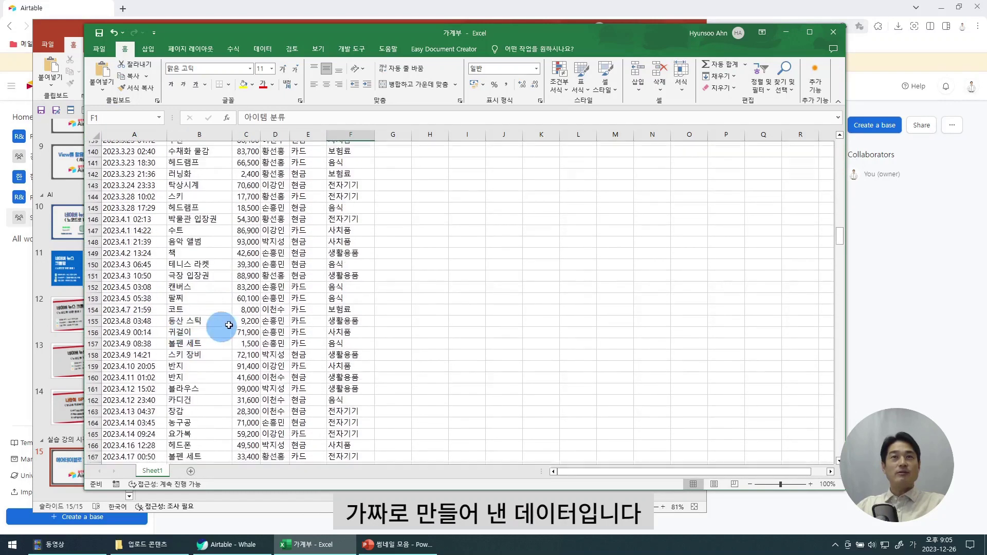
pyautogui.scroll(-5, 229, 325)
# Switch to Airtable and create a new base from scratch in the Share workspace
pyautogui.hotkey('alt', 'Tab')
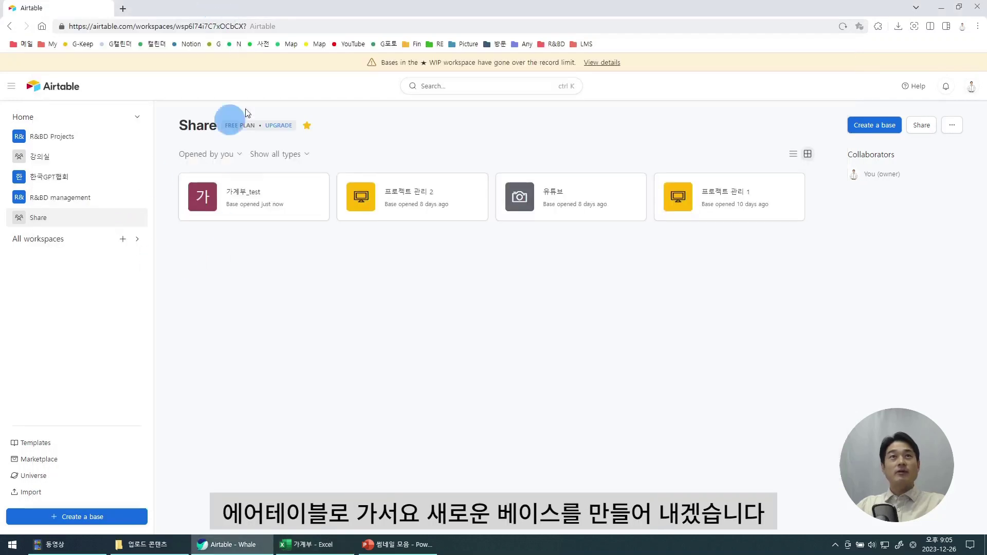
pyautogui.click(872, 126)
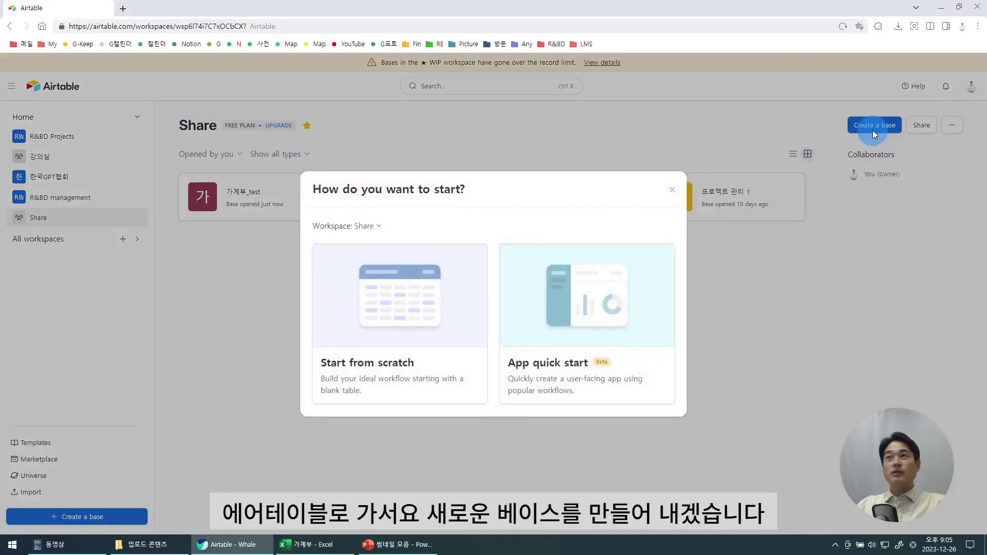
pyautogui.click(375, 321)
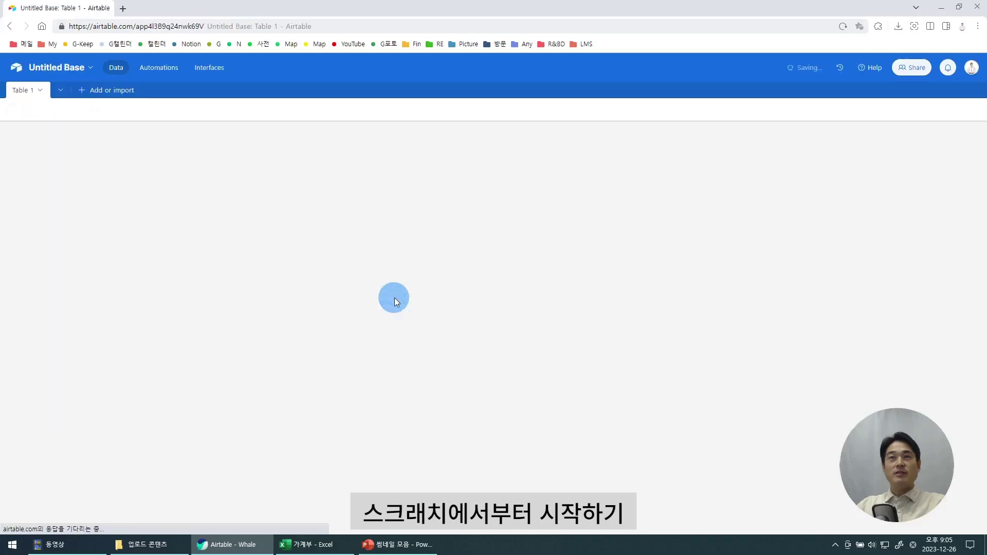
# Switch to the 가계부 workbook in Excel, check the first column's header, and return to Airtable
pyautogui.click(307, 544)
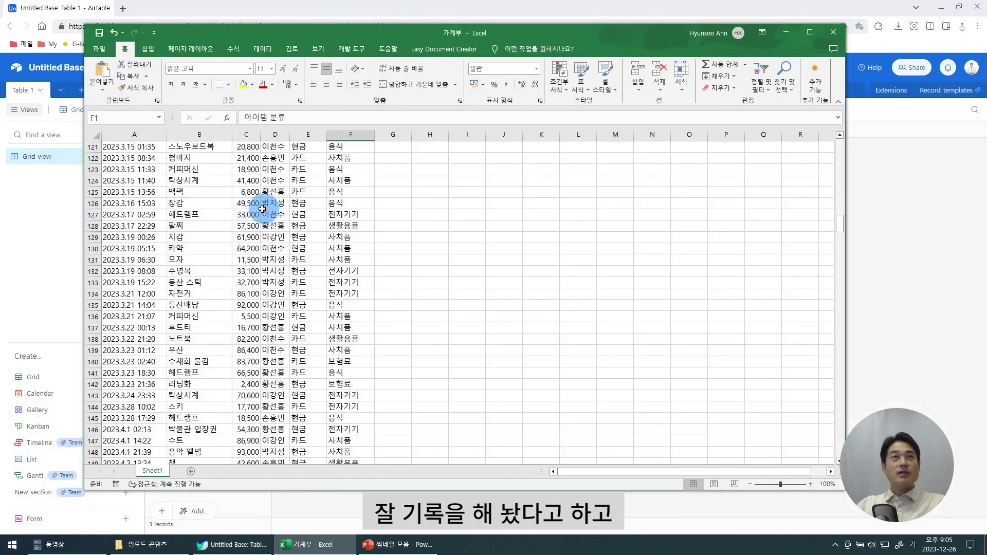
pyautogui.scroll(20, 170, 196)
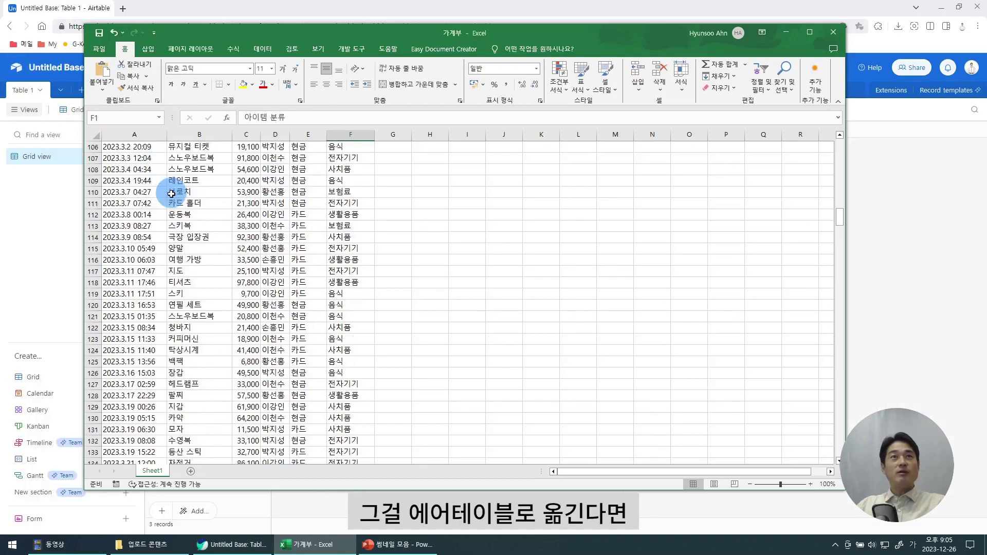
pyautogui.scroll(18, 172, 202)
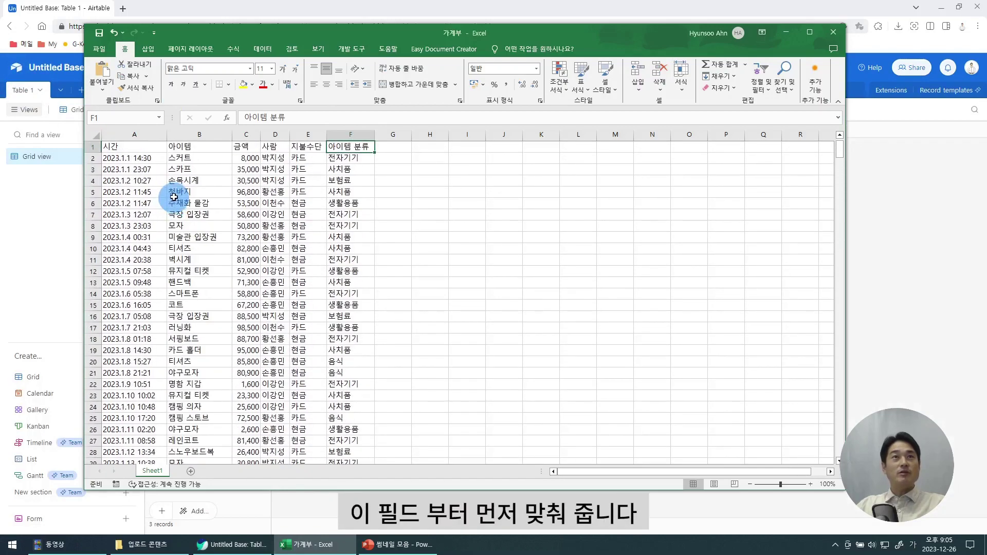
pyautogui.click(144, 143)
pyautogui.hotkey('alt', 'Tab')
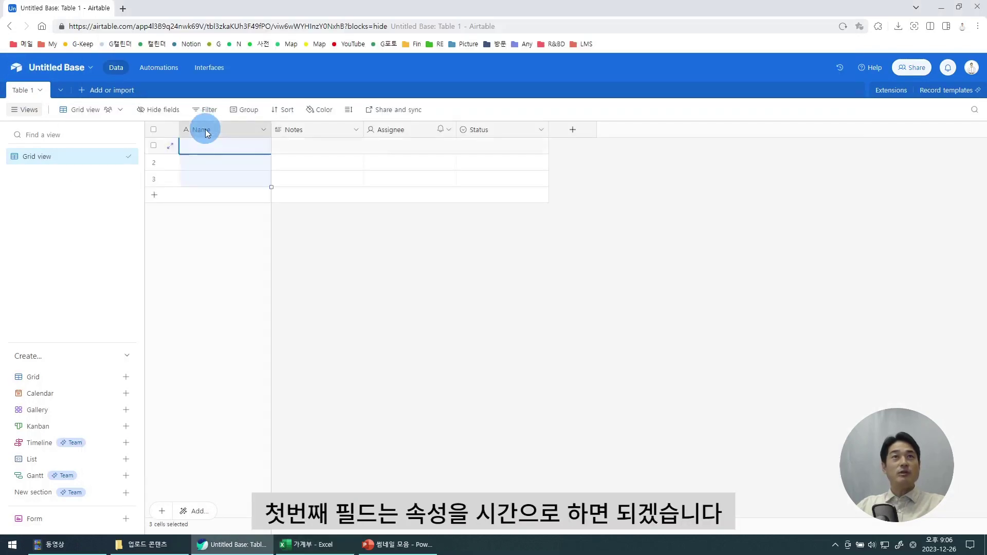
# Rename the primary field to 시간 and make it a Date field that includes time in 24 hour format
pyautogui.doubleClick(205, 129)
pyautogui.click(232, 213)
pyautogui.press('Hangul')
pyautogui.write('d')
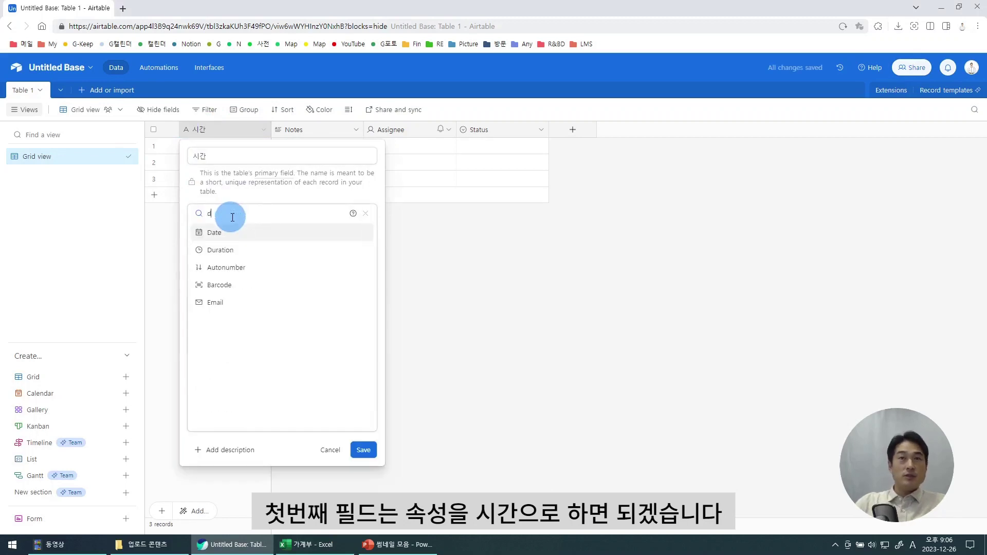
pyautogui.click(210, 232)
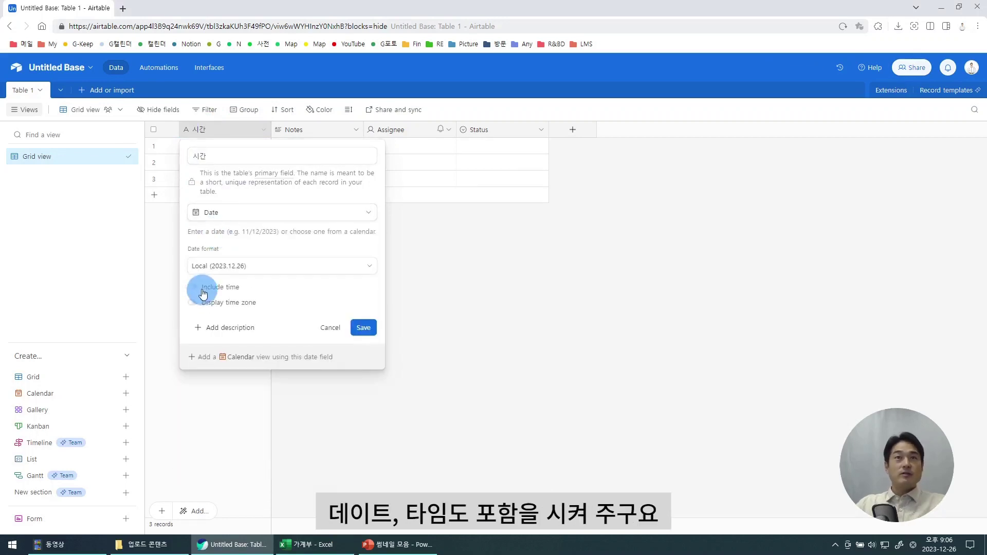
pyautogui.click(201, 285)
pyautogui.click(243, 321)
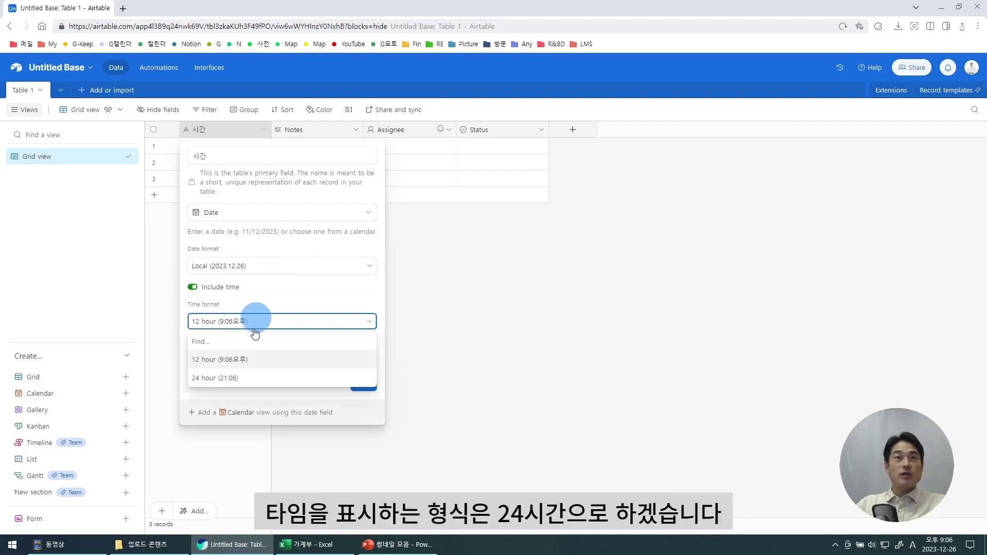
pyautogui.click(205, 379)
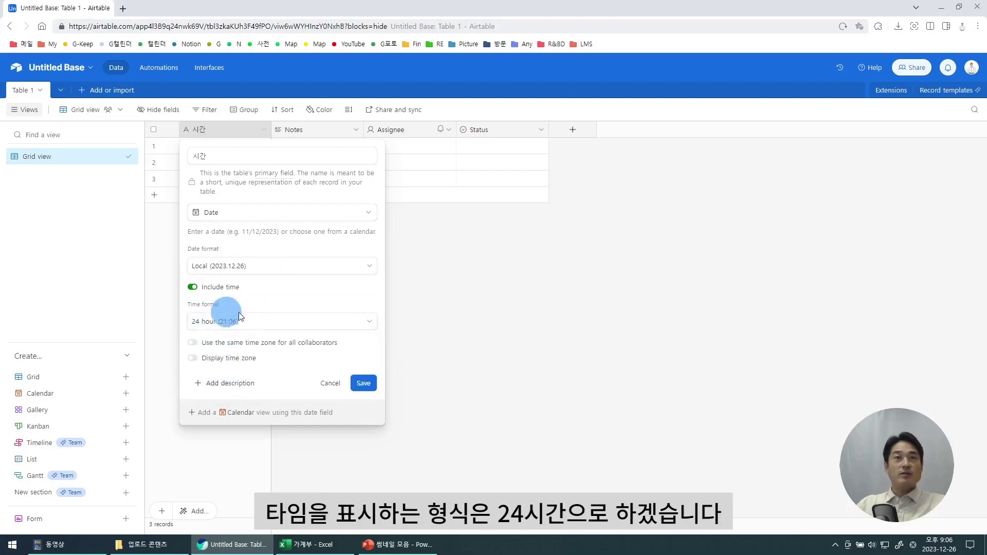
pyautogui.click(360, 386)
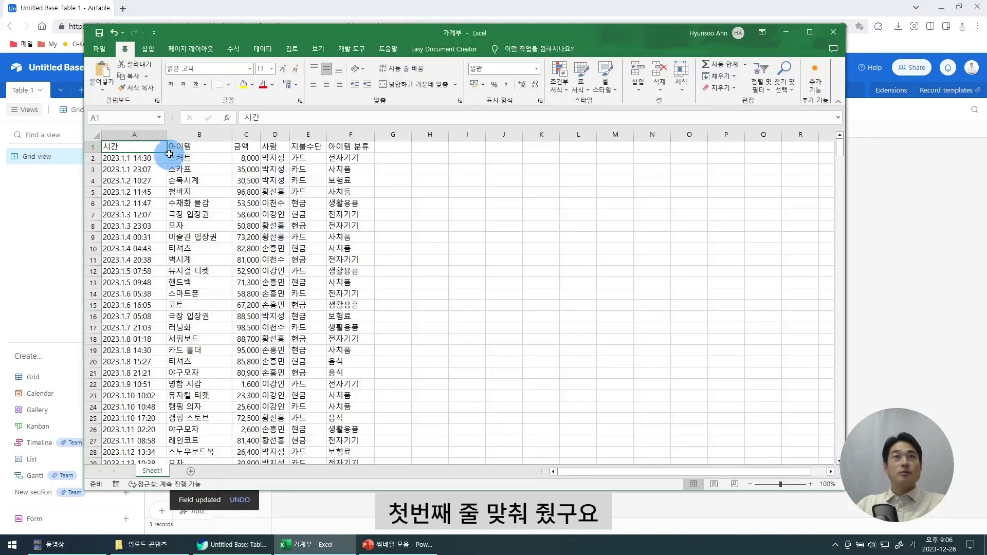
# Rename the Notes field to 아이템 and change its type to Single line text
pyautogui.doubleClick(290, 134)
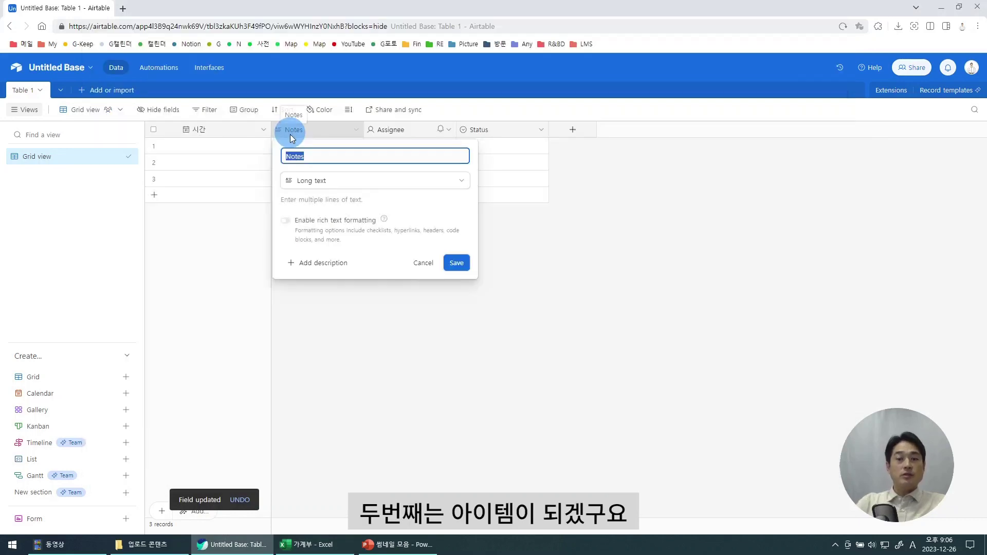
pyautogui.write('아이템')
pyautogui.click(376, 181)
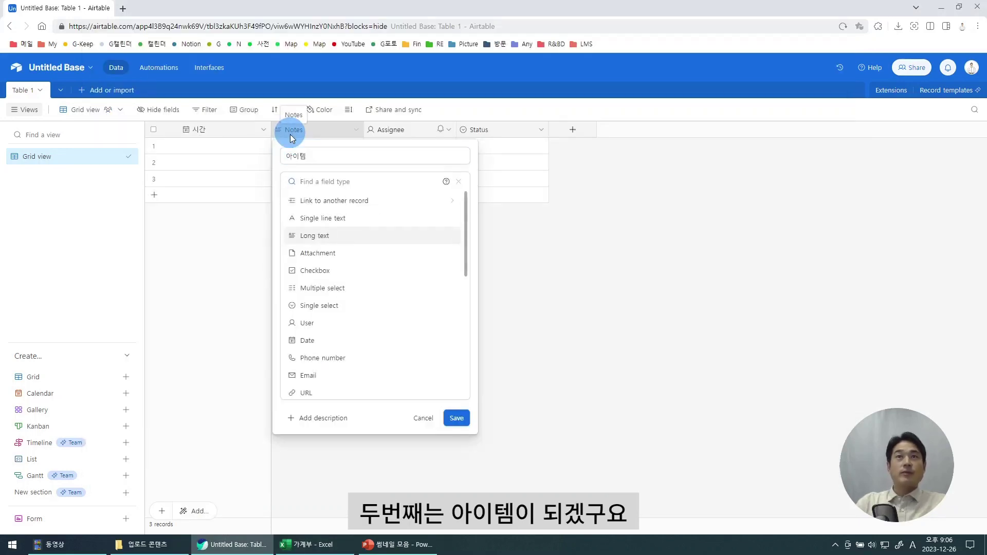
pyautogui.click(329, 217)
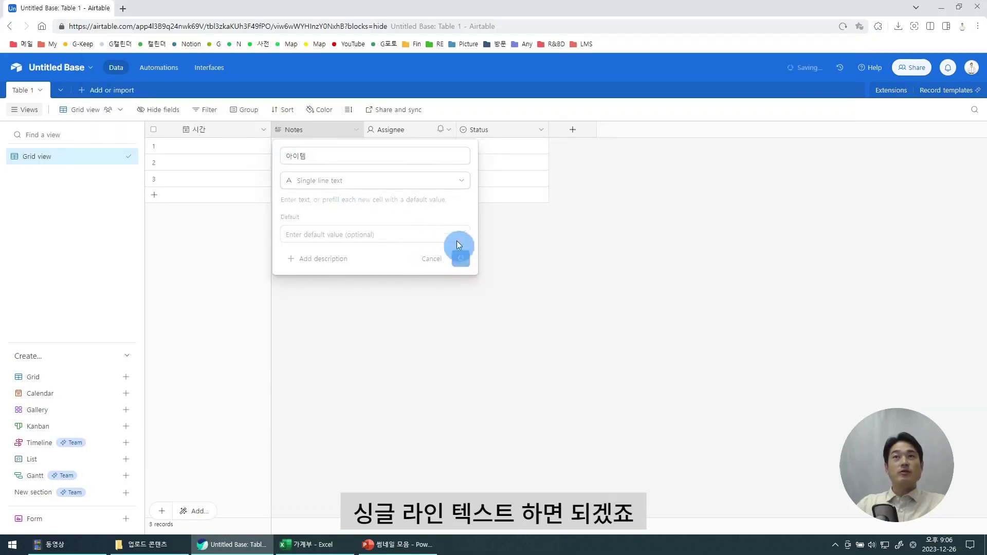
pyautogui.click(456, 258)
# Rename the Assignee field to 금액 and choose Currency as its type
pyautogui.doubleClick(391, 130)
pyautogui.write('금액')
pyautogui.click(437, 181)
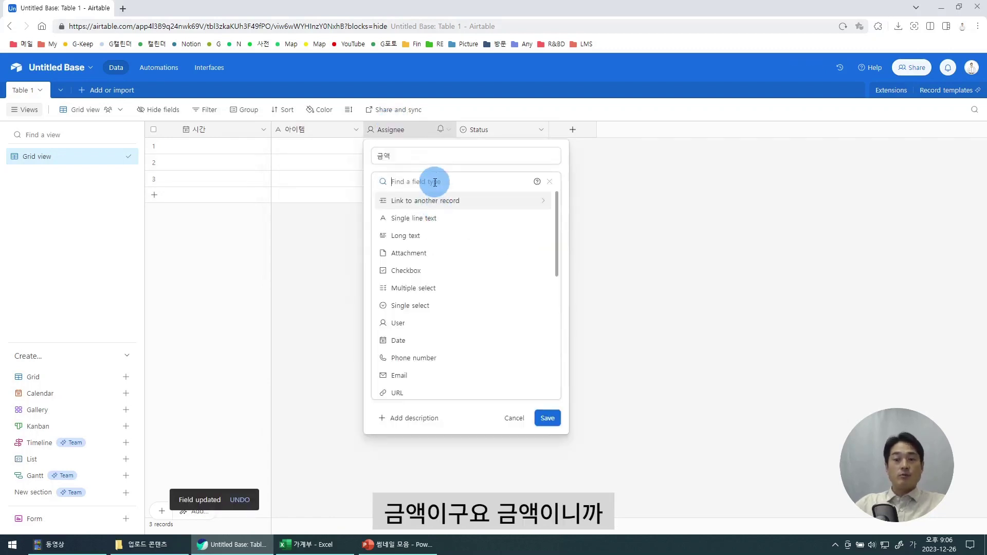
pyautogui.press('Hangul')
pyautogui.write('cu')
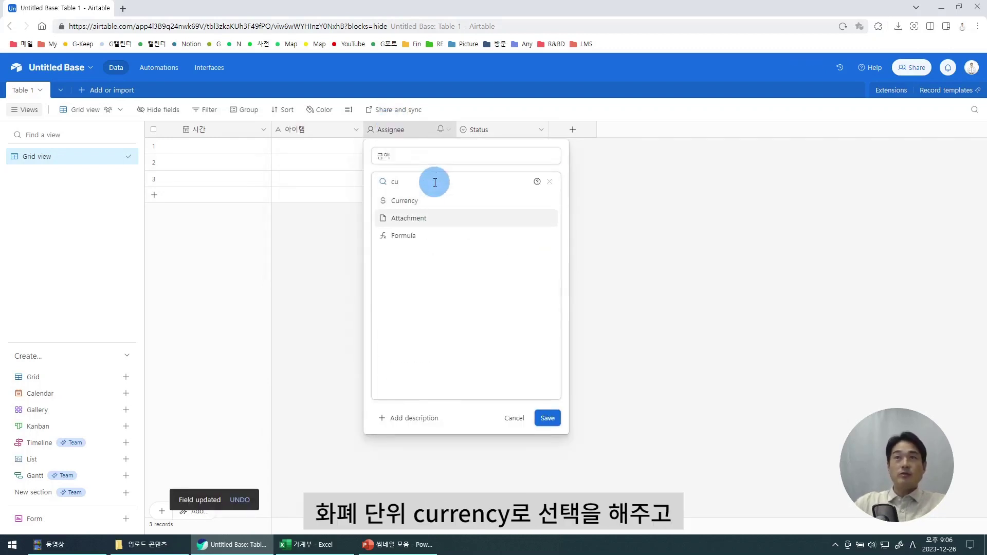
pyautogui.press('Return')
# Remove the dollar symbol from the 금액 field, set its decimal places to 0, and save the field
pyautogui.click(392, 304)
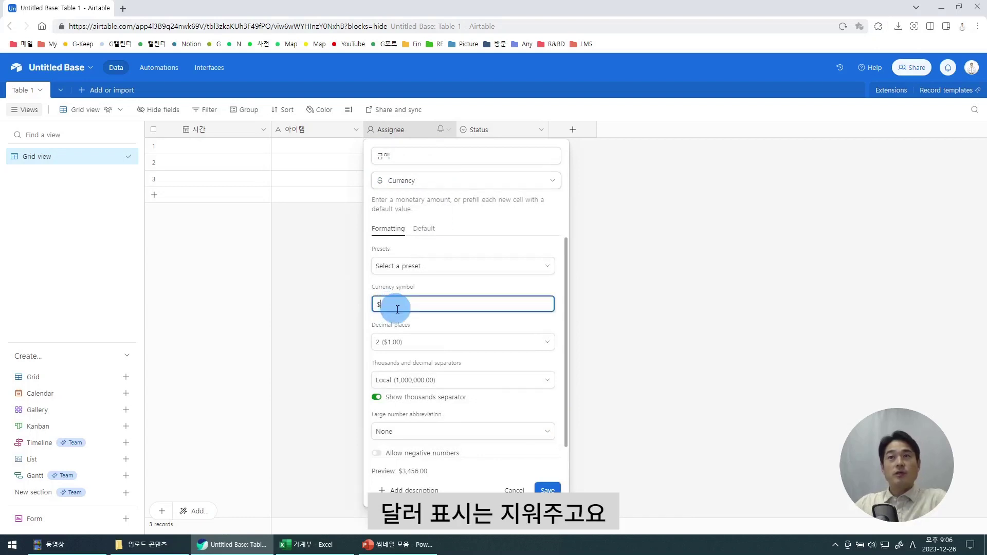
pyautogui.press('BackSpace')
pyautogui.click(399, 342)
pyautogui.click(414, 379)
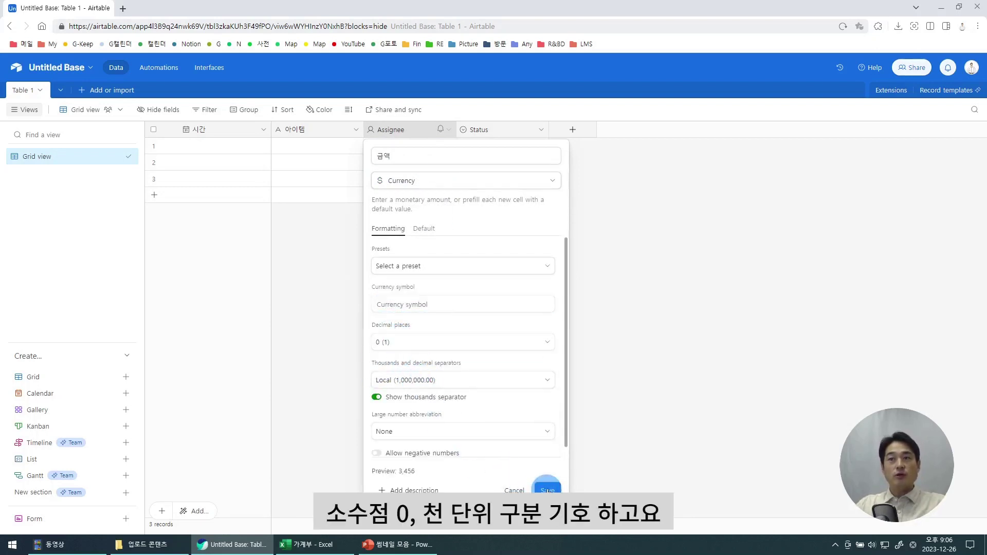
pyautogui.click(547, 489)
# Rename the Status field to 사람 and change its type to Single line text
pyautogui.hotkey('alt', 'Tab')
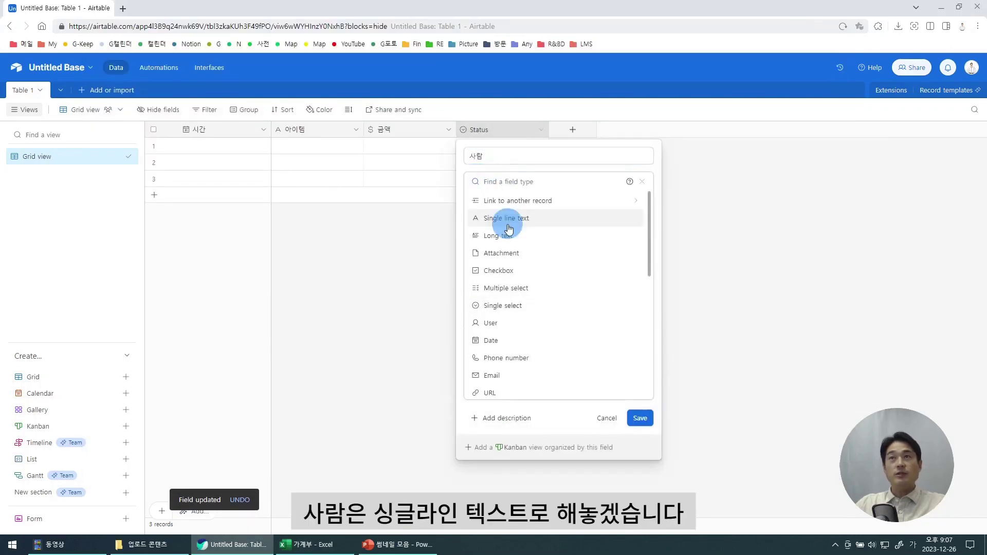
pyautogui.click(509, 218)
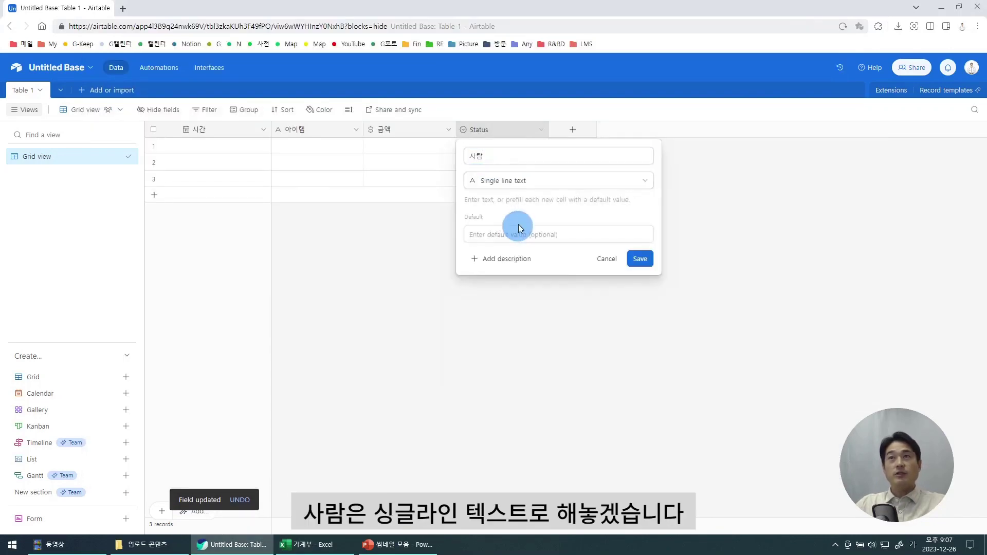
pyautogui.click(640, 259)
# Add two Single line text fields named 지불수단 and 아이템 분류 after the 사람 field
pyautogui.hotkey('alt', 'Tab')
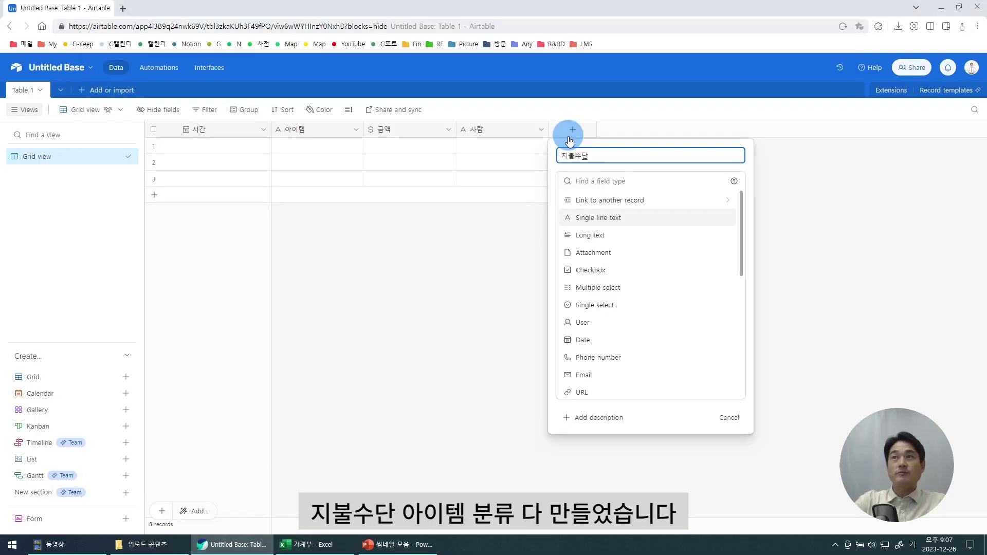
pyautogui.press('Return')
pyautogui.click(675, 140)
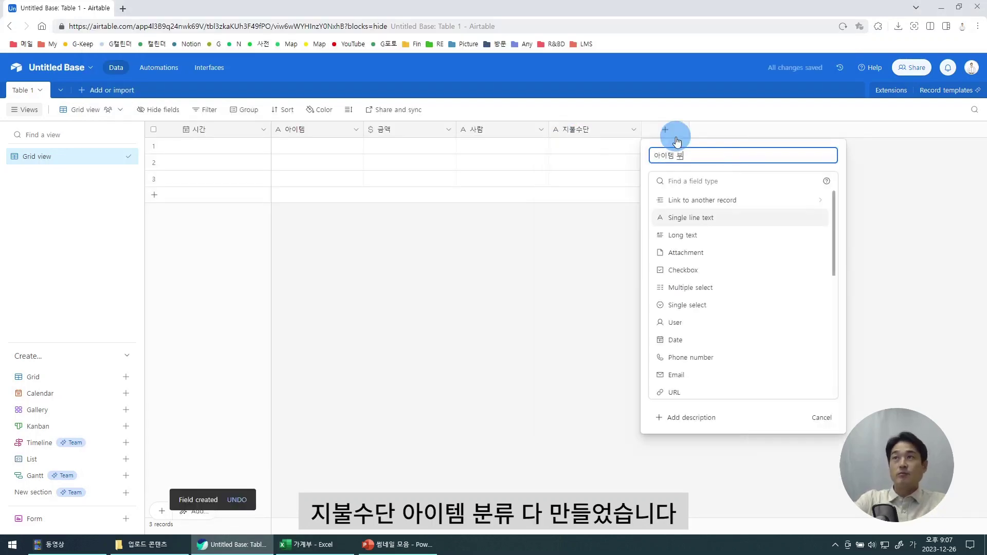
pyautogui.press('Return')
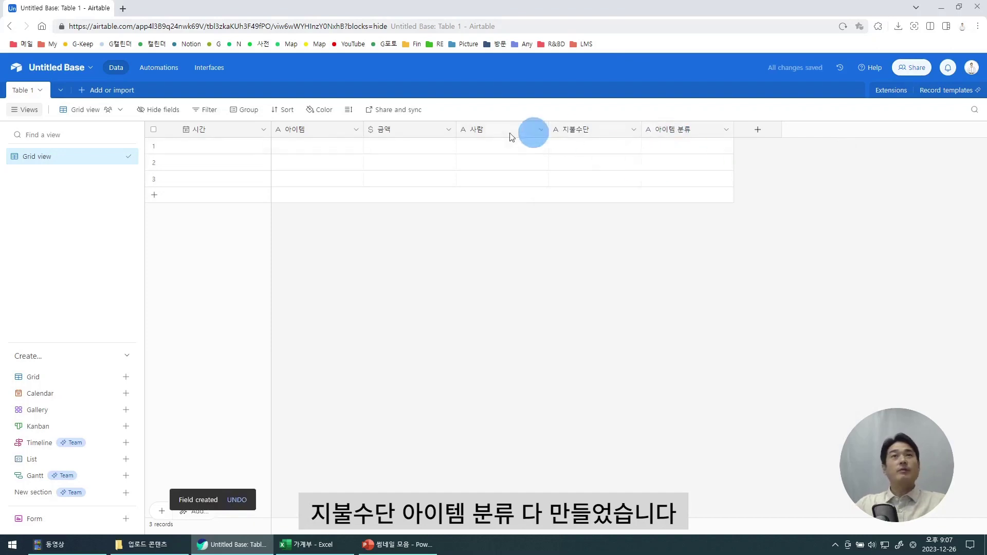
# Switch to the 가계부 Excel workbook and copy all data rows from A2 through column F, excluding the header
pyautogui.hotkey('alt', 'Tab')
pyautogui.click(126, 156)
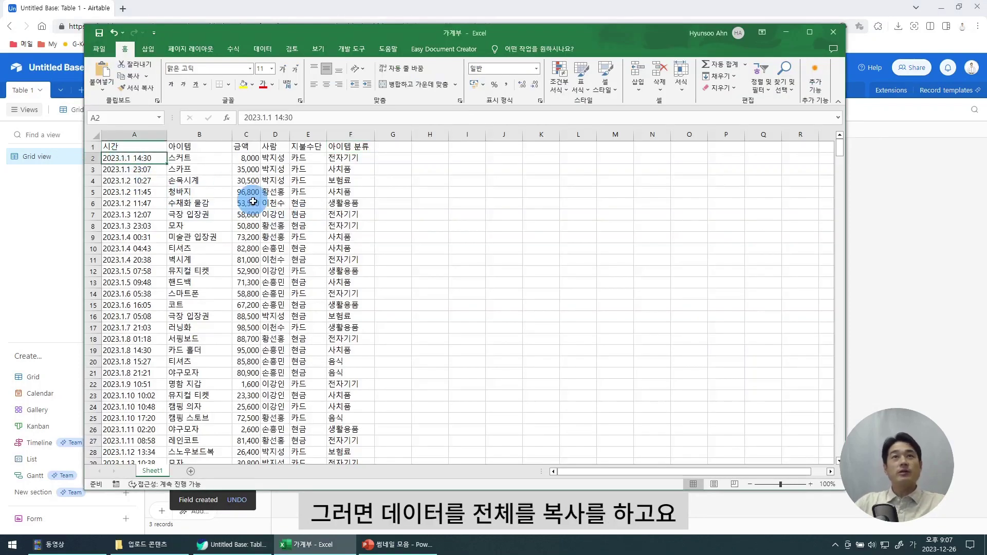
pyautogui.hotkey('shift', 'Right')
pyautogui.hotkey('shift', 'Right')
pyautogui.hotkey('shift', 'Right')
pyautogui.hotkey('shift', 'Right')
pyautogui.hotkey('shift', 'Right')
pyautogui.hotkey('shift', 'Down')
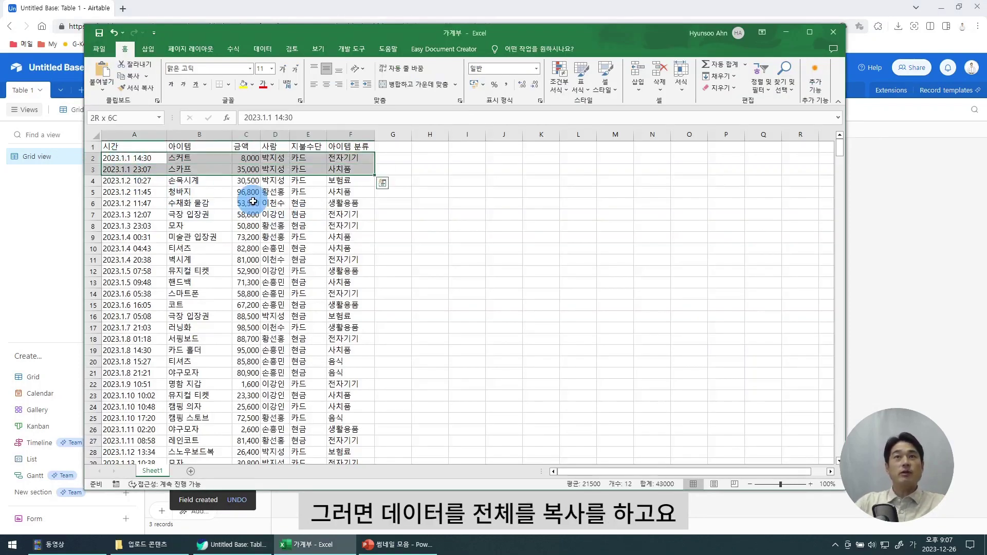
pyautogui.hotkey('ctrl', 'shift', 'Down')
pyautogui.hotkey('ctrl', 'c')
# Paste the copied rows into Airtable from the first 시간 cell, expanding the table to fit, and check the last record
pyautogui.hotkey('alt', 'Tab')
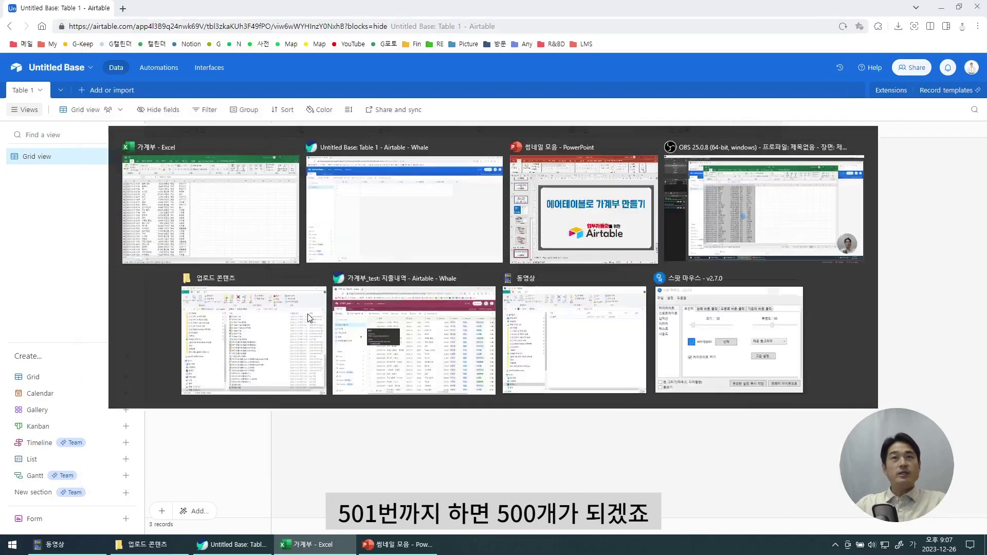
pyautogui.click(242, 147)
pyautogui.hotkey('ctrl', 'v')
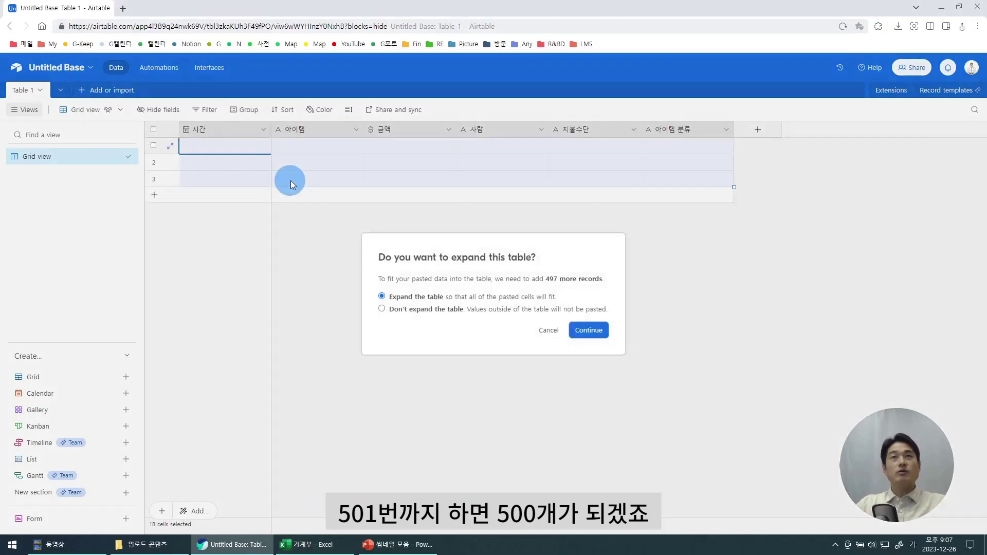
pyautogui.click(588, 330)
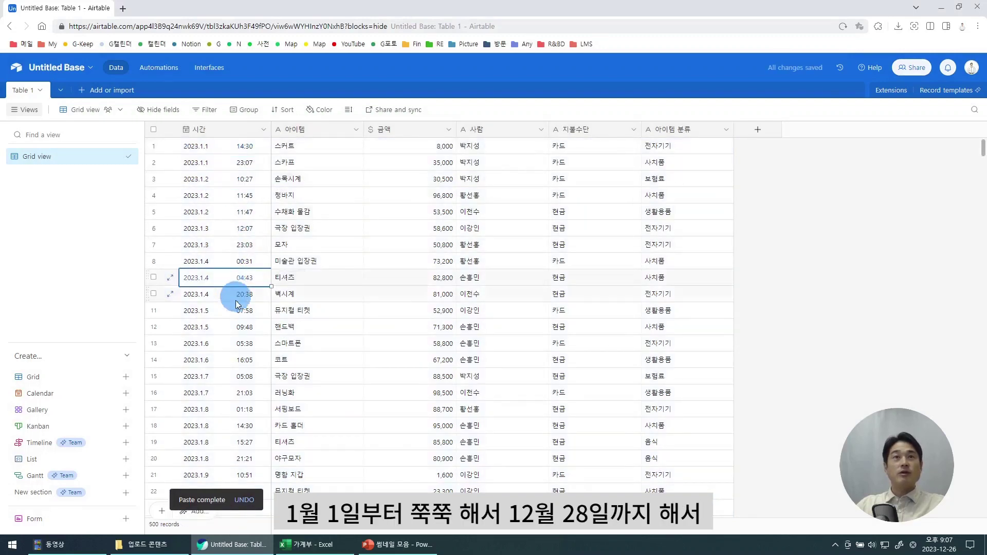
pyautogui.hotkey('ctrl', 'Down')
pyautogui.scroll(-2, 235, 359)
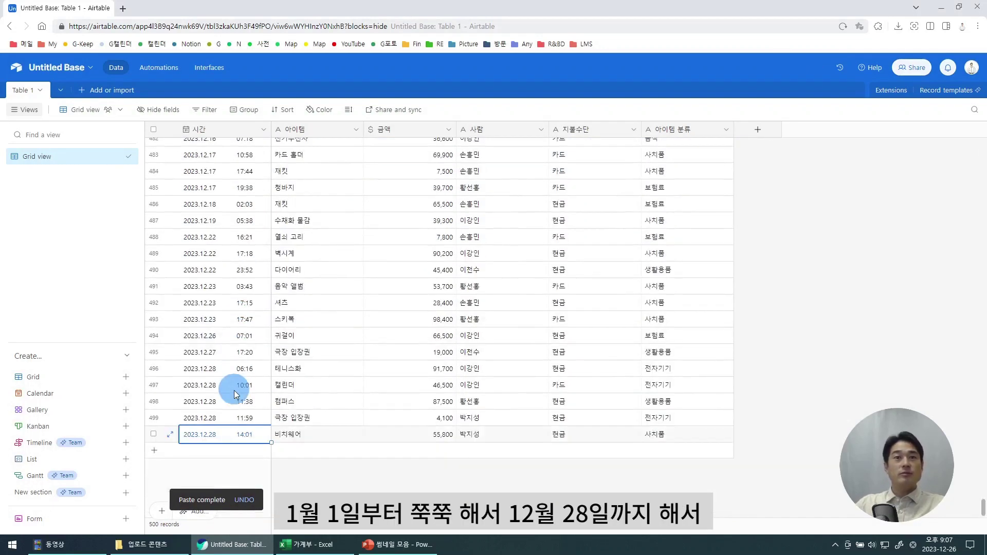
pyautogui.press('space')
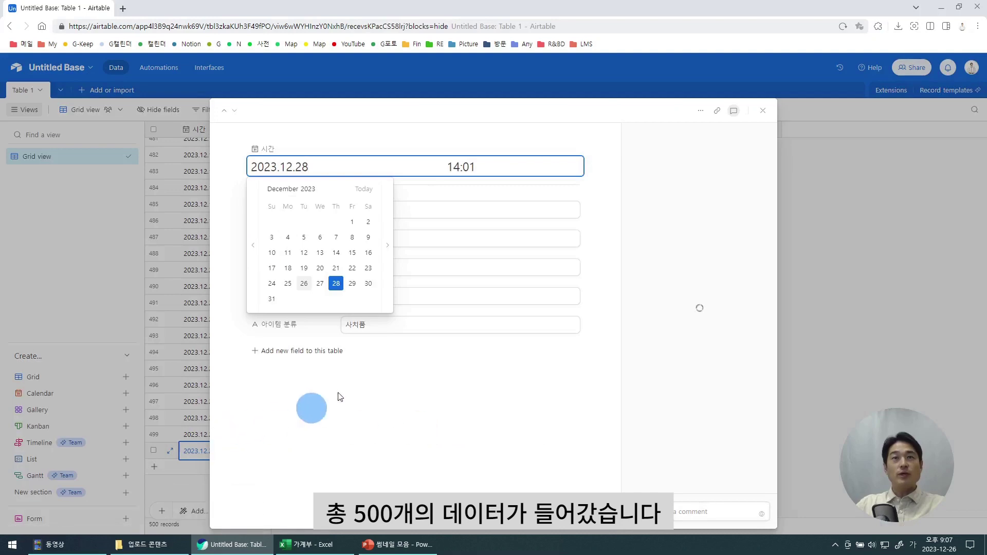
pyautogui.click(763, 110)
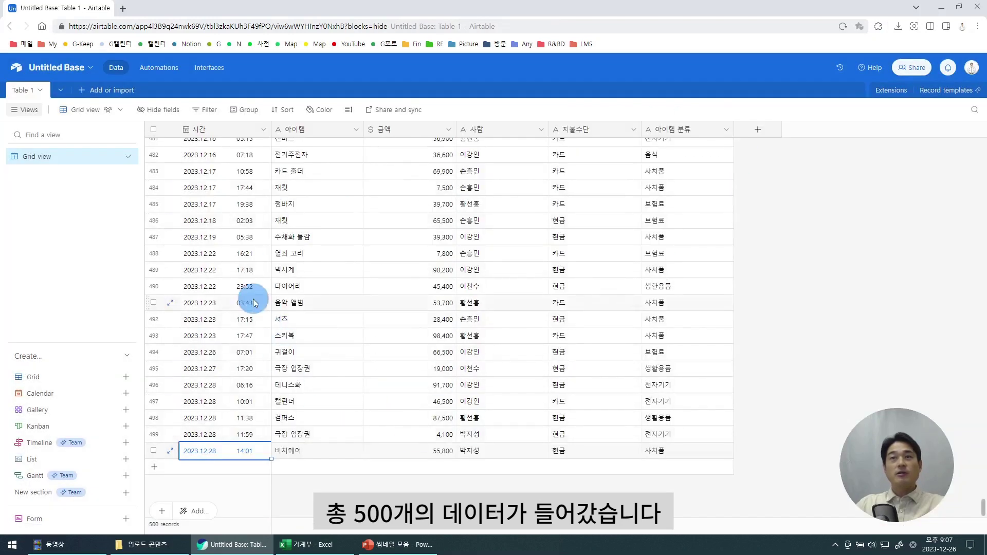
# Narrow the 금액, 사람, 지불수단, 아이템 분류 and 아이템 columns to fit their contents more closely
pyautogui.click(423, 175)
pyautogui.scroll(5, 422, 178)
pyautogui.moveTo(456, 129); pyautogui.dragTo(405, 129)
pyautogui.moveTo(497, 129); pyautogui.dragTo(445, 129)
pyautogui.moveTo(526, 130); pyautogui.dragTo(484, 130)
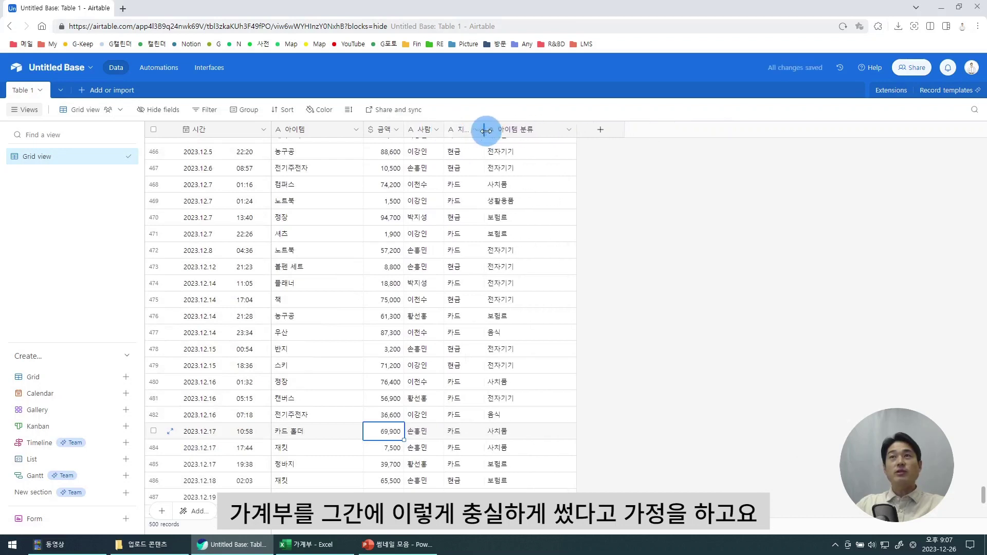
pyautogui.moveTo(576, 129); pyautogui.dragTo(542, 130)
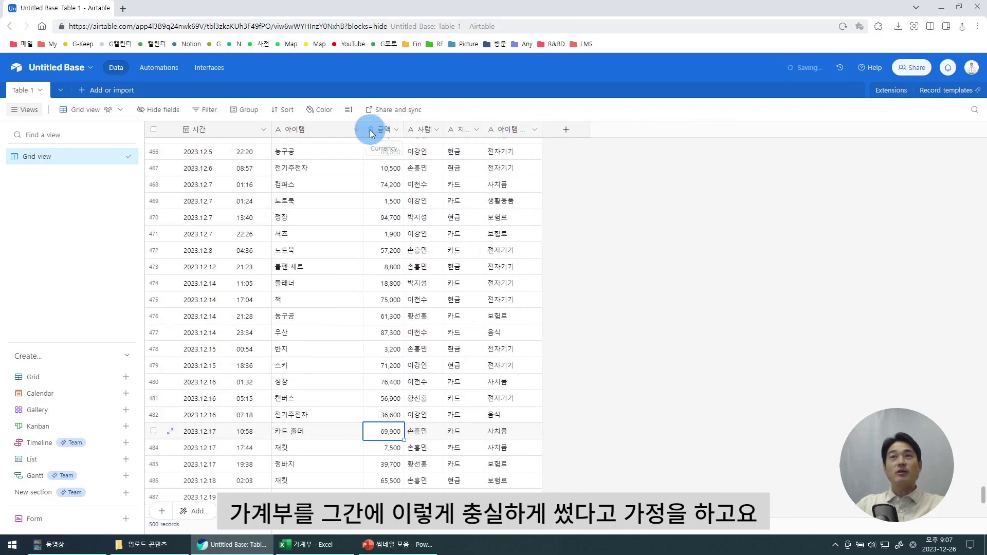
pyautogui.moveTo(363, 130); pyautogui.dragTo(284, 130)
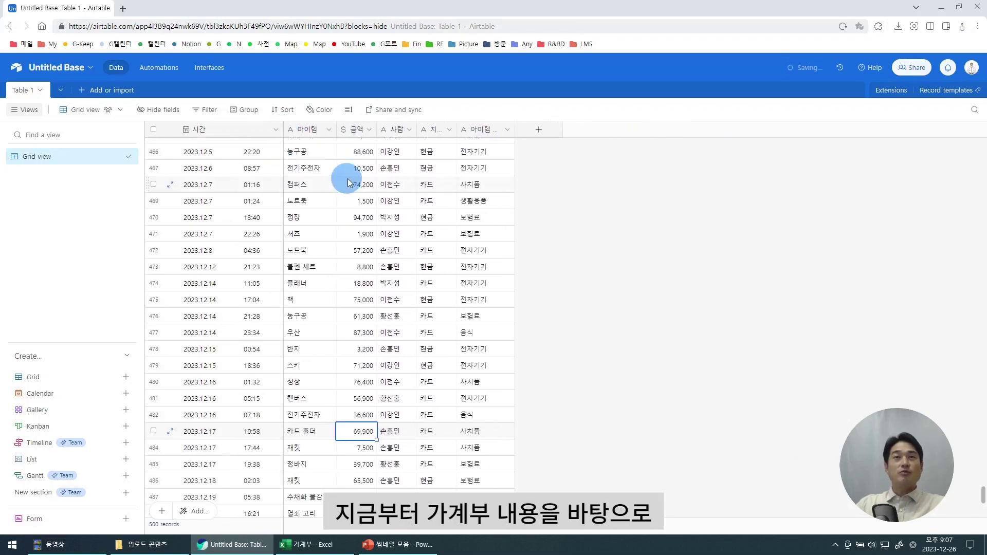
# Review the pasted ledger records back up to the first row, viewing the expanded details of one February record
pyautogui.scroll(20, 348, 182)
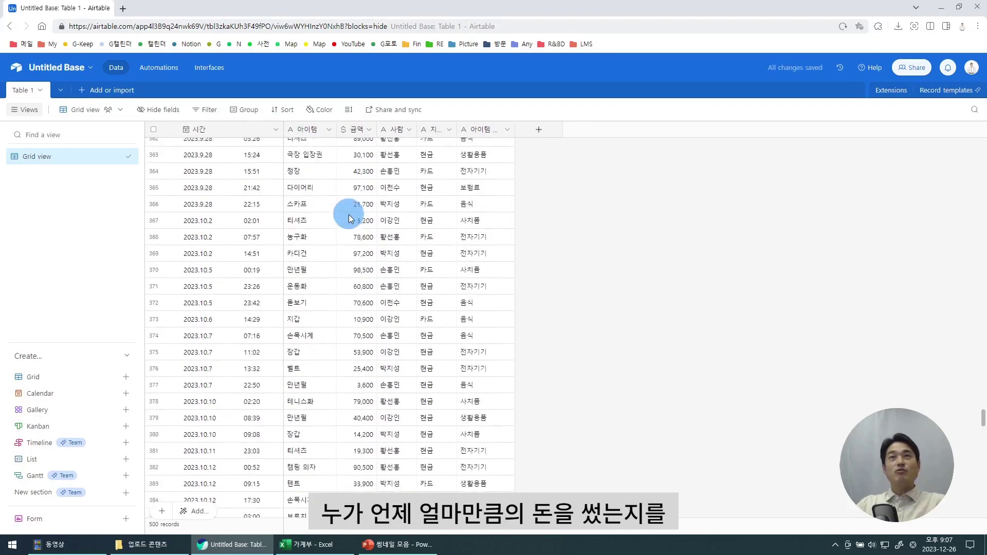
pyautogui.scroll(20, 349, 218)
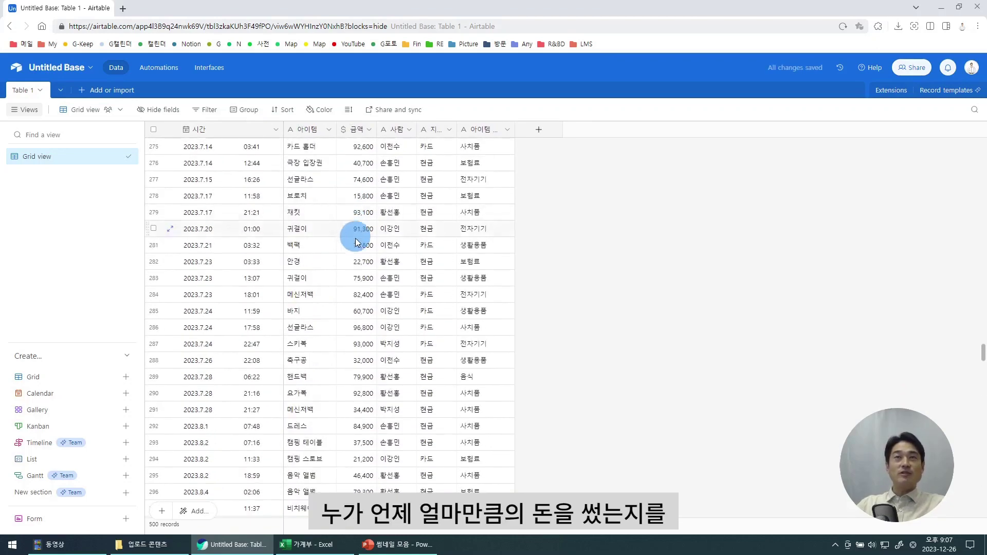
pyautogui.scroll(12, 357, 241)
pyautogui.scroll(12, 339, 236)
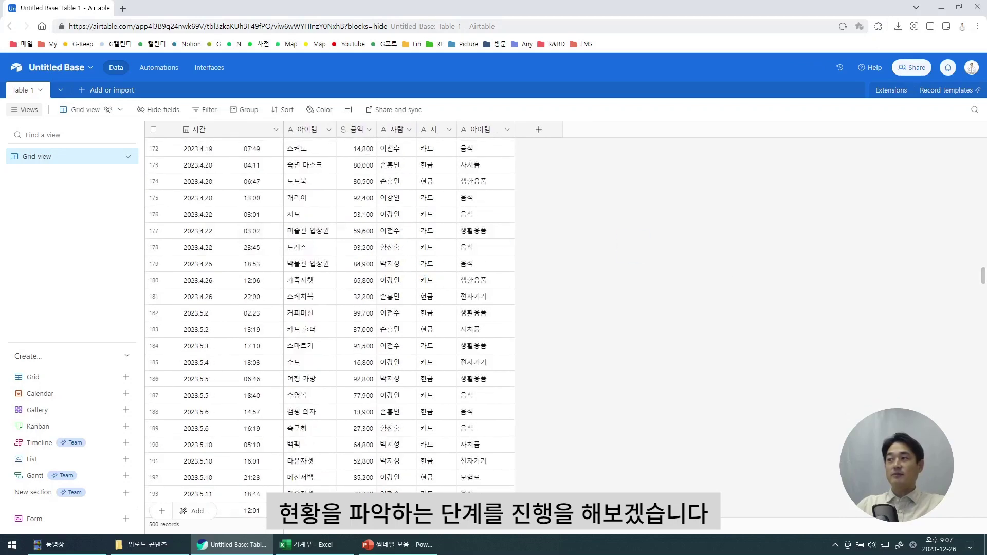
pyautogui.scroll(20, 342, 198)
pyautogui.click(201, 184)
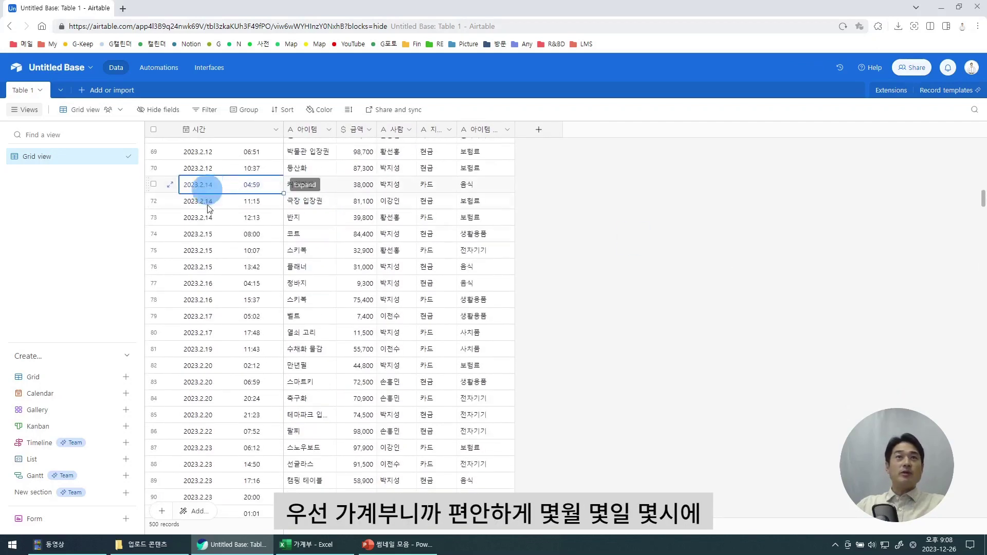
pyautogui.click(207, 273)
pyautogui.click(238, 232)
pyautogui.click(265, 235)
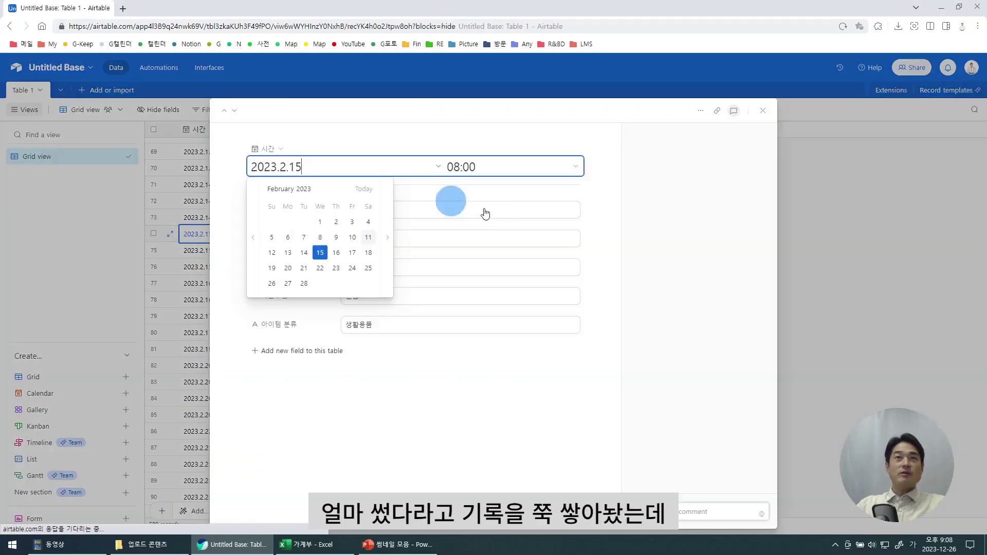
pyautogui.click(762, 110)
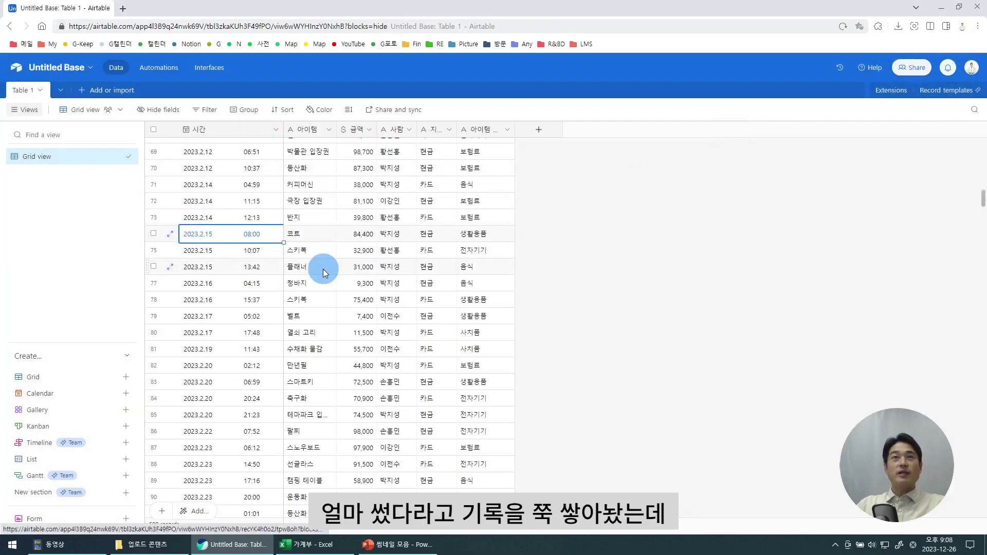
pyautogui.scroll(2, 317, 266)
pyautogui.scroll(7, 317, 266)
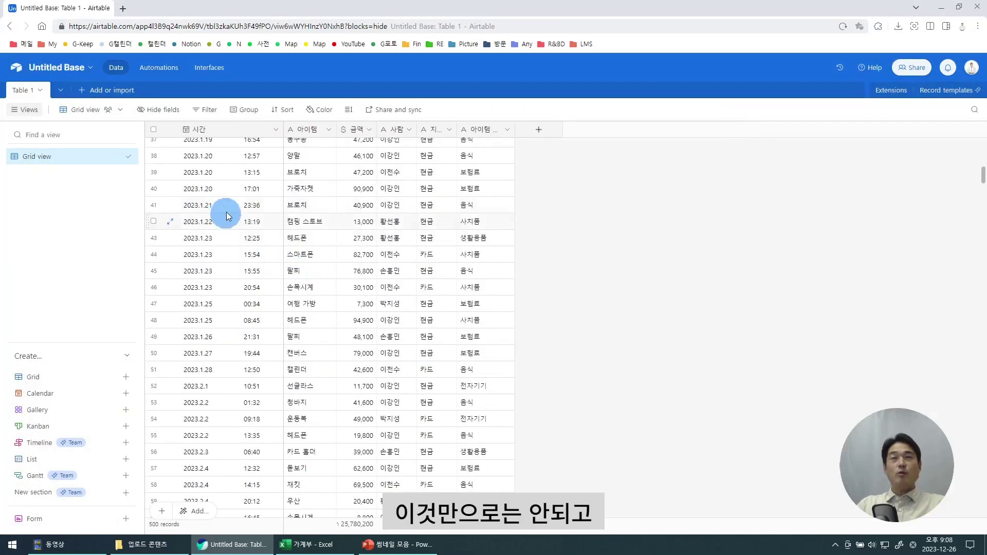
pyautogui.scroll(10, 205, 252)
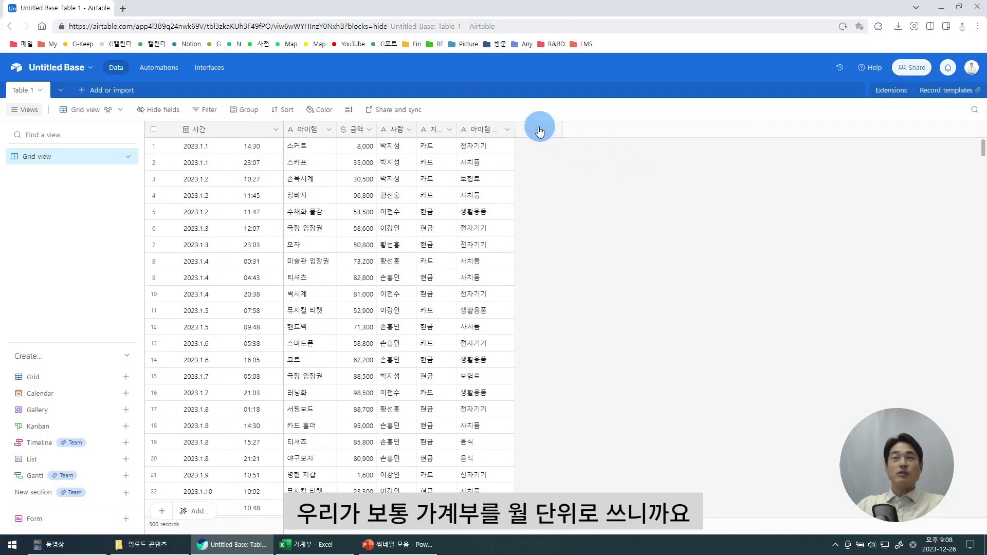
# Add a field named 시간(월) after 아이템 분류 and choose Formula as its type
pyautogui.click(539, 130)
pyautogui.click(567, 155)
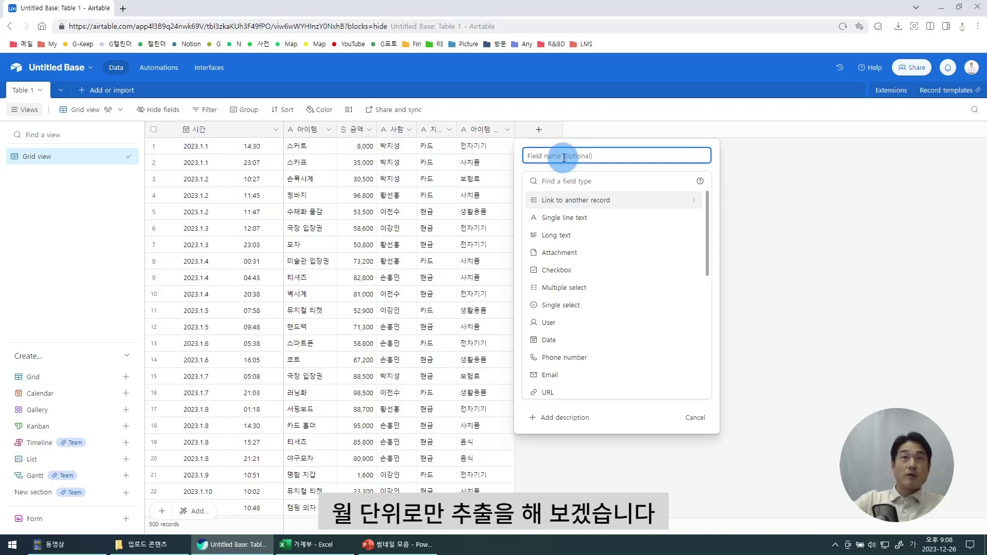
pyautogui.write('시간(월')
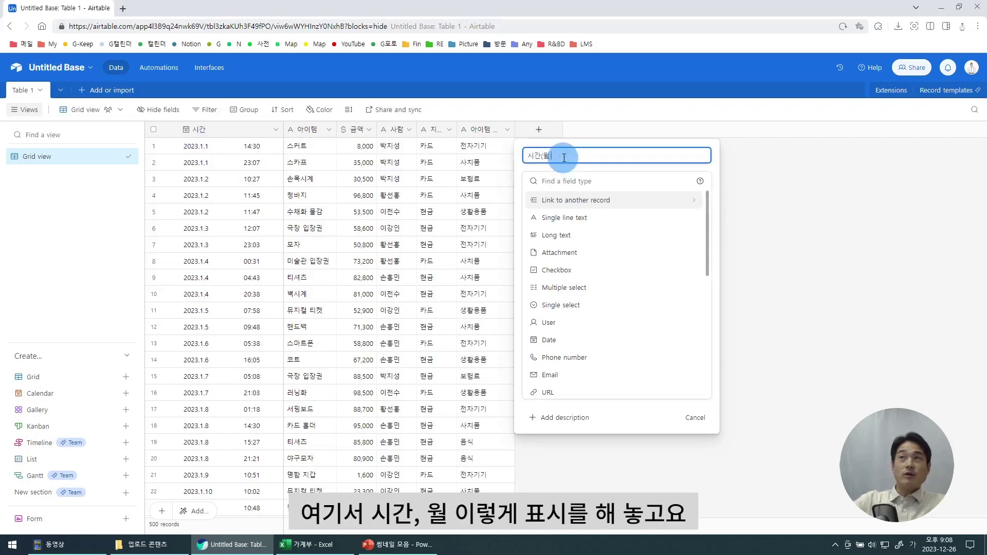
pyautogui.write(')')
pyautogui.click(564, 182)
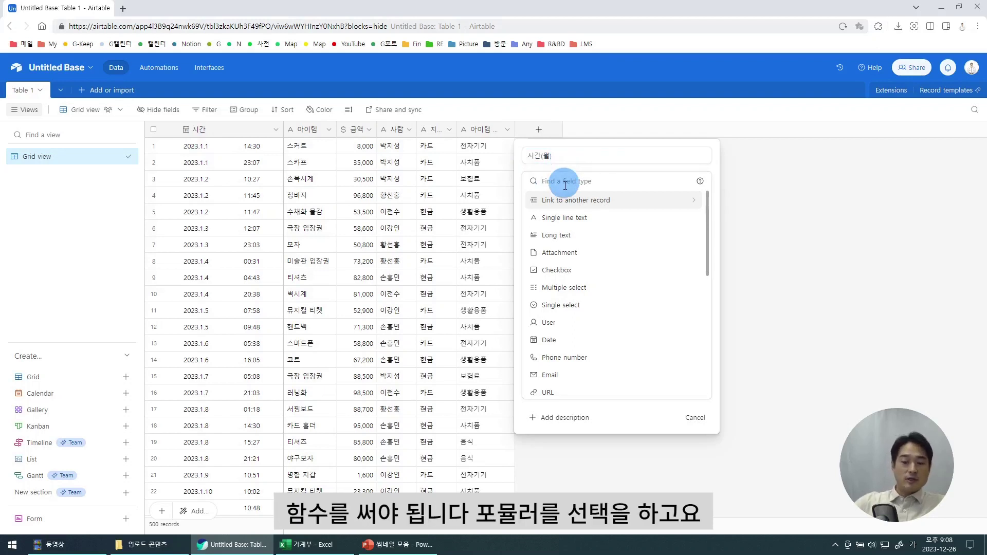
pyautogui.write('ㅍ')
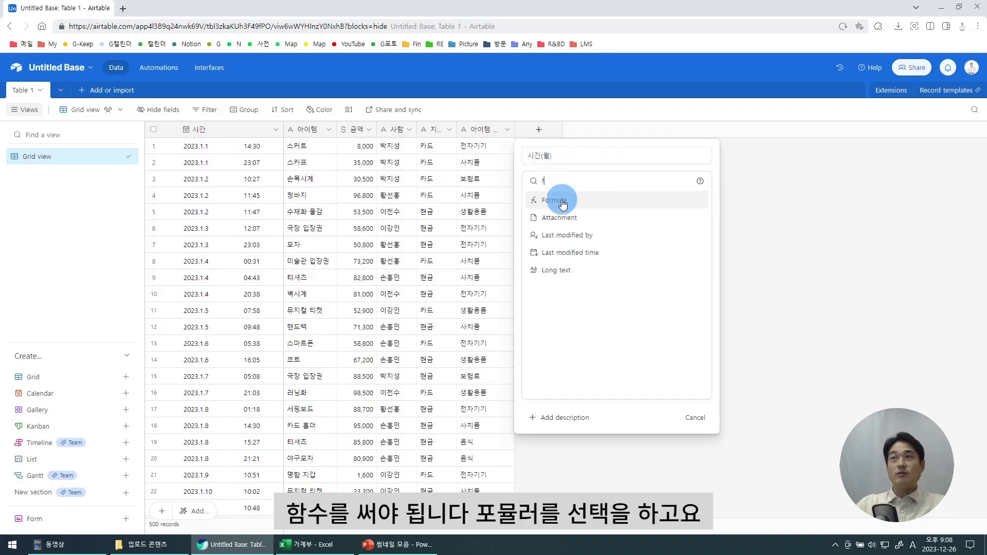
pyautogui.click(560, 200)
# Enter the formula DATETIME_FORMAT({시간},"YYYY-MM-DD") and create the field
pyautogui.click(593, 238)
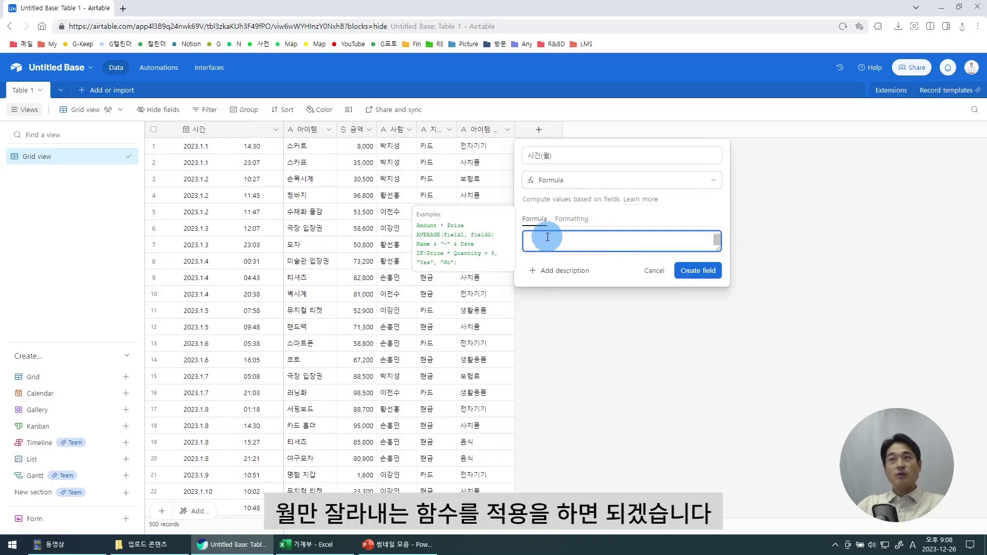
pyautogui.write('datetime')
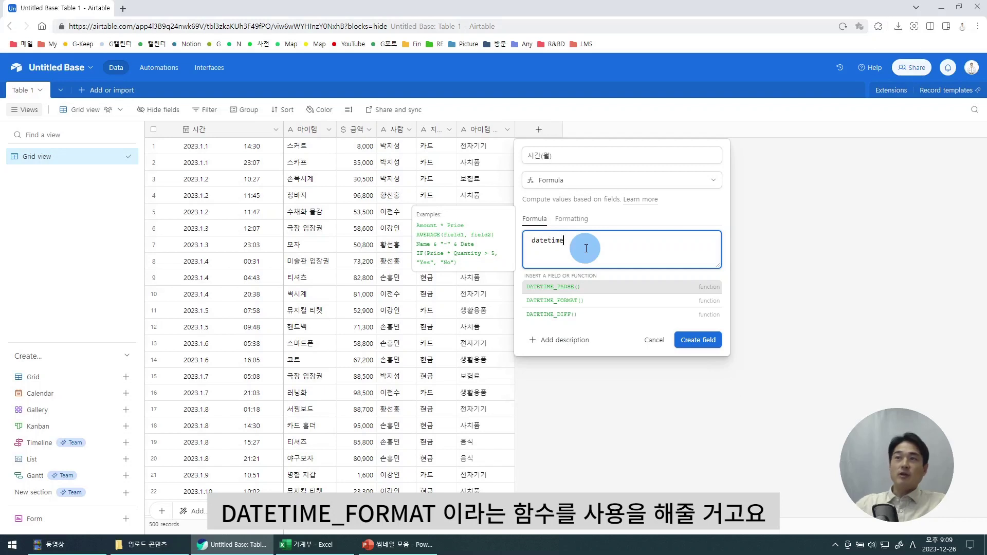
pyautogui.click(599, 300)
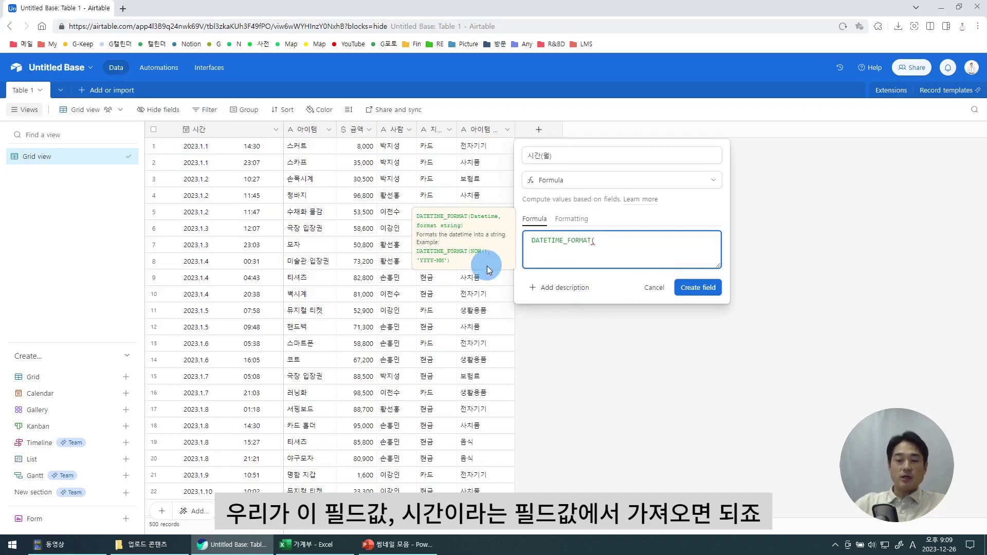
pyautogui.write('{')
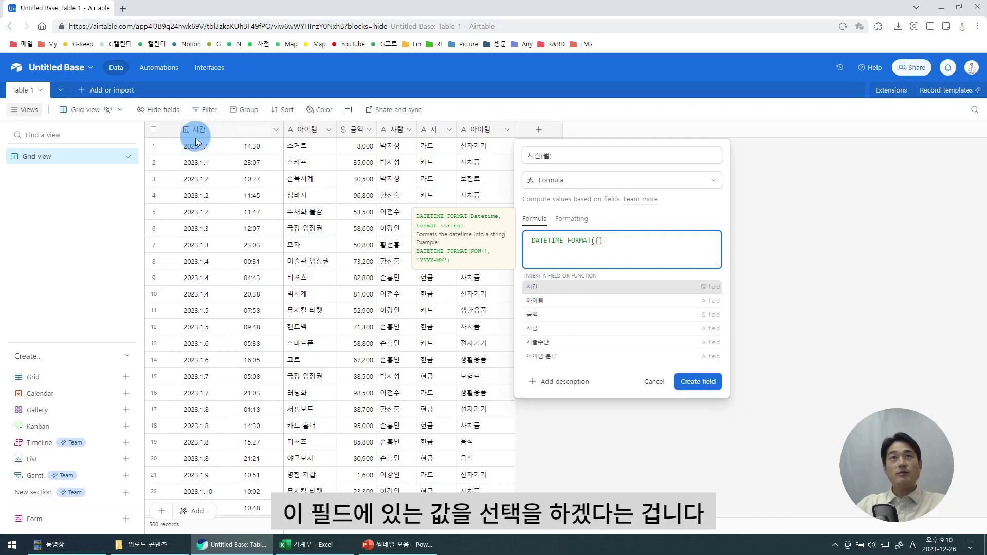
pyautogui.click(531, 286)
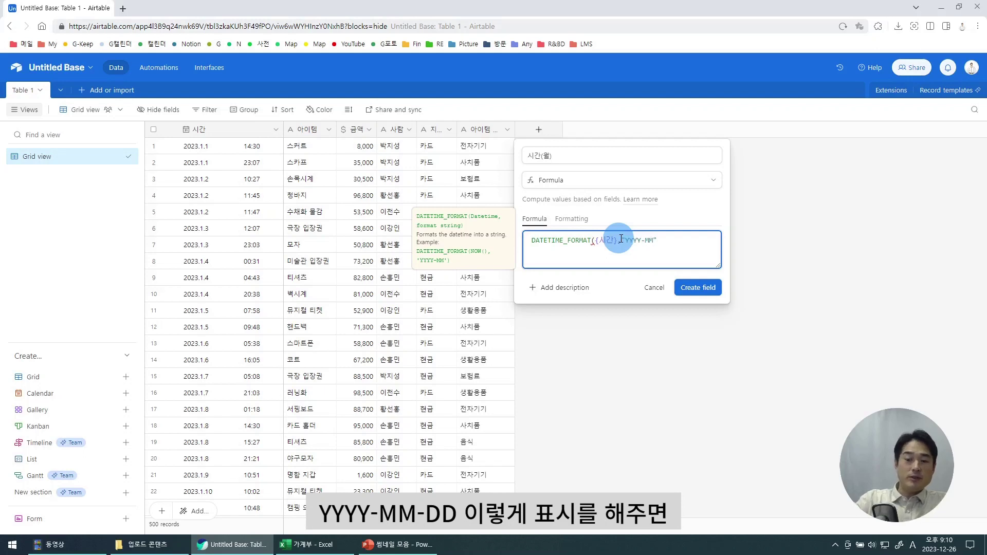
pyautogui.write('-DD')
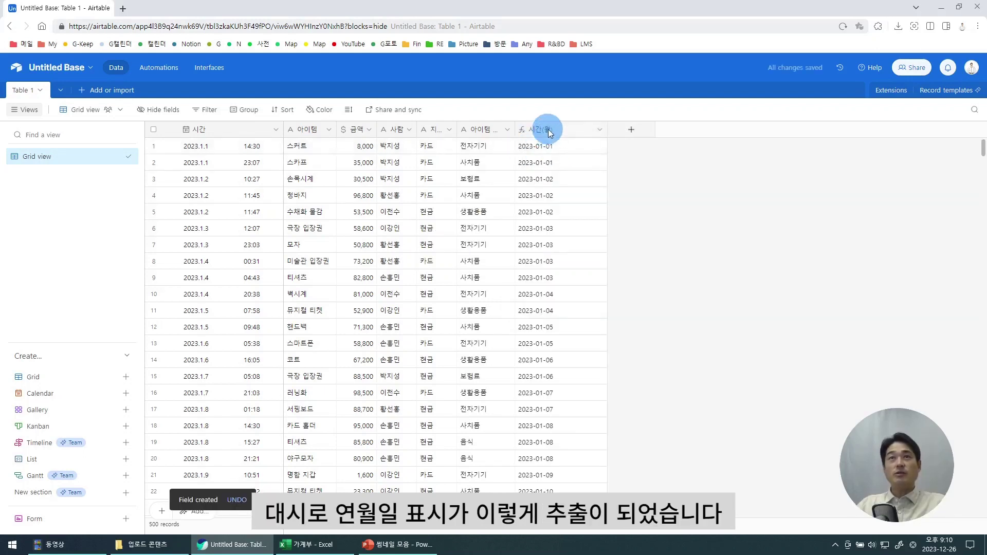
# Change the date format in the 시간(월) formula to "MM" so it extracts only the month, and save the field
pyautogui.doubleClick(550, 131)
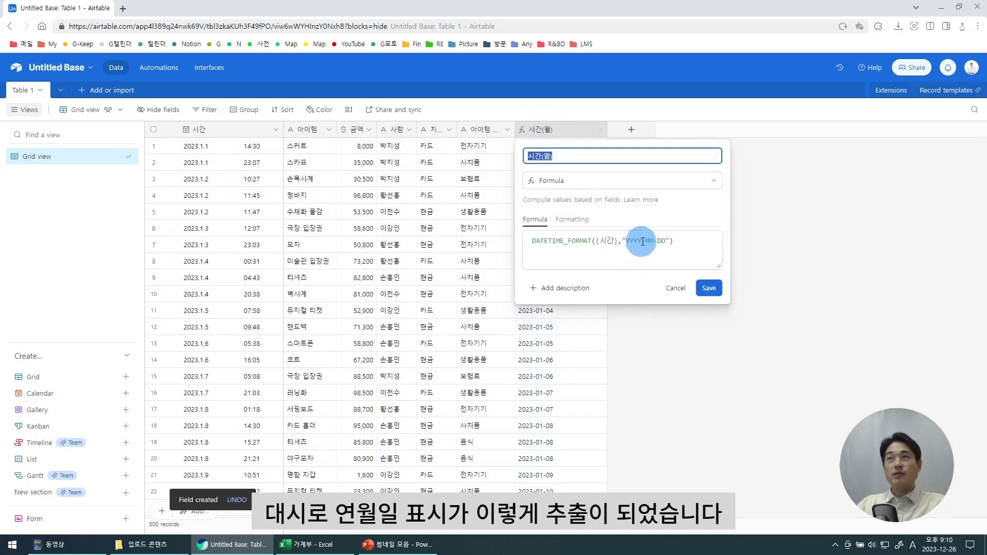
pyautogui.moveTo(646, 241)
pyautogui.mouseDown()
pyautogui.moveTo(626, 242)
pyautogui.moveTo(634, 241)
pyautogui.mouseUp()
pyautogui.press('BackSpace')
pyautogui.press('BackSpace')
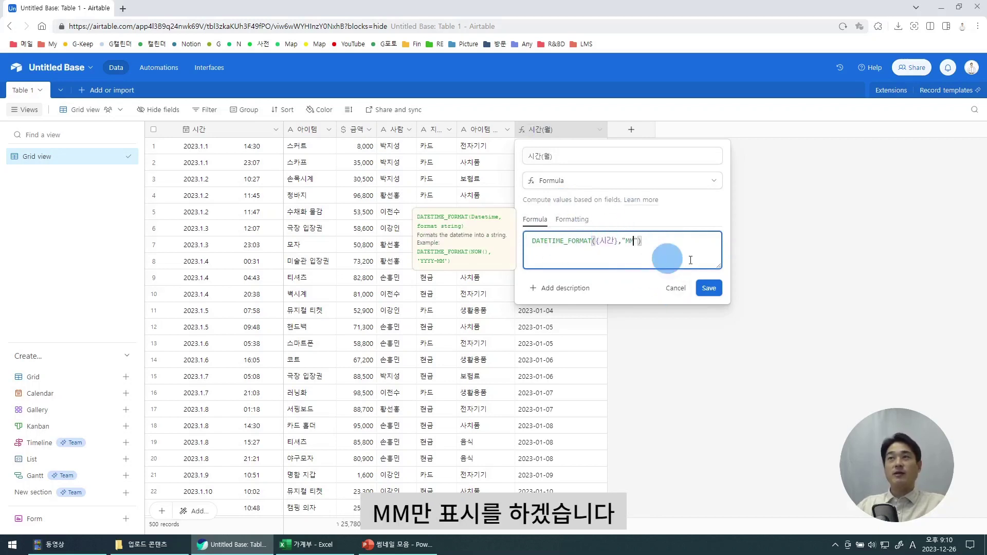
pyautogui.click(708, 288)
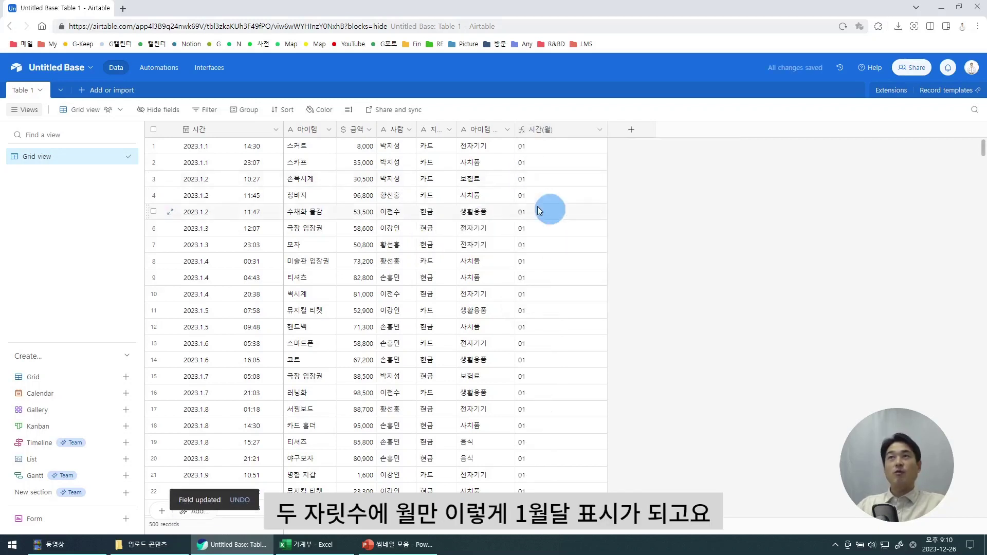
# Change the 시간(월) formula to CONCATENATE(DATETIME_FORMAT({시간},"MM"),"월") so the month is followed by 월, and save the field
pyautogui.scroll(-7, 556, 278)
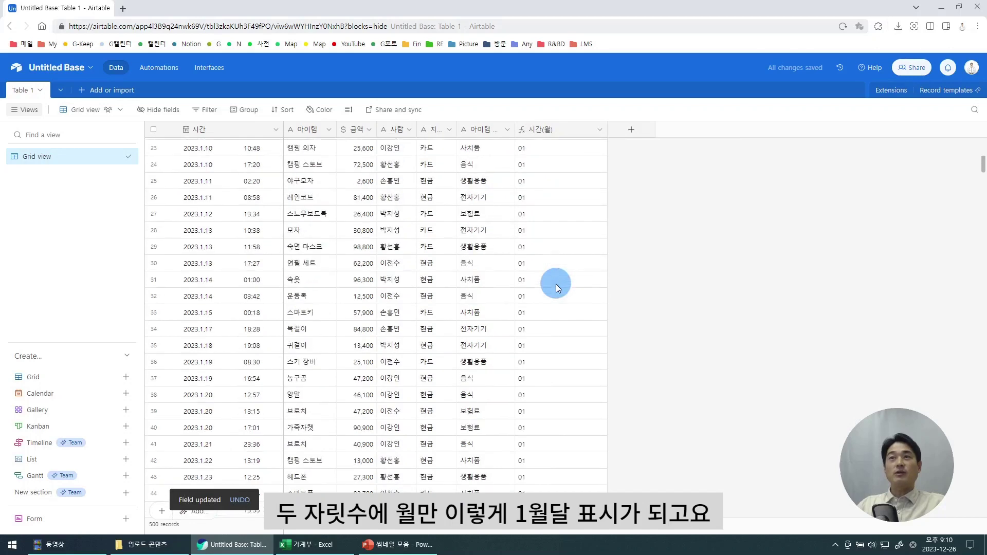
pyautogui.scroll(-8, 556, 284)
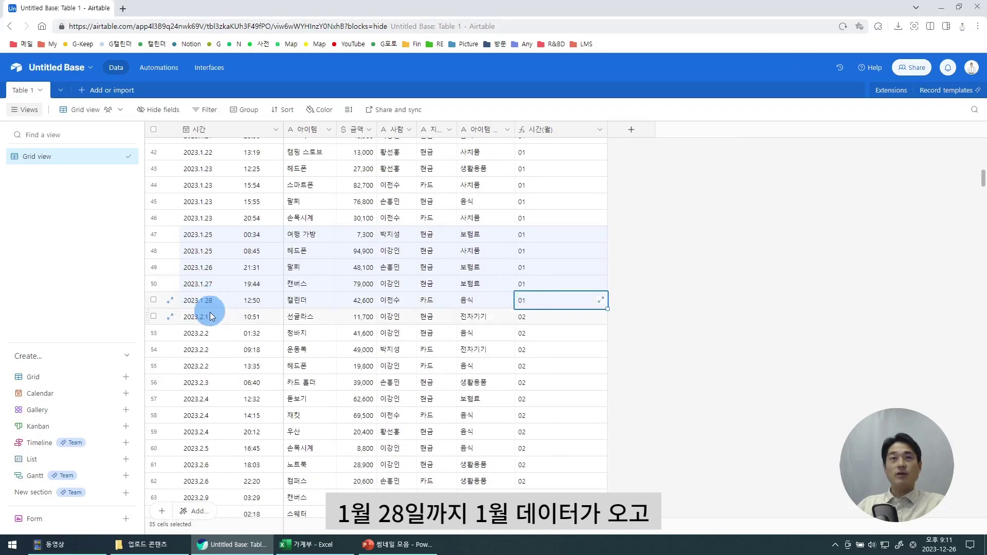
pyautogui.doubleClick(549, 130)
pyautogui.click(671, 247)
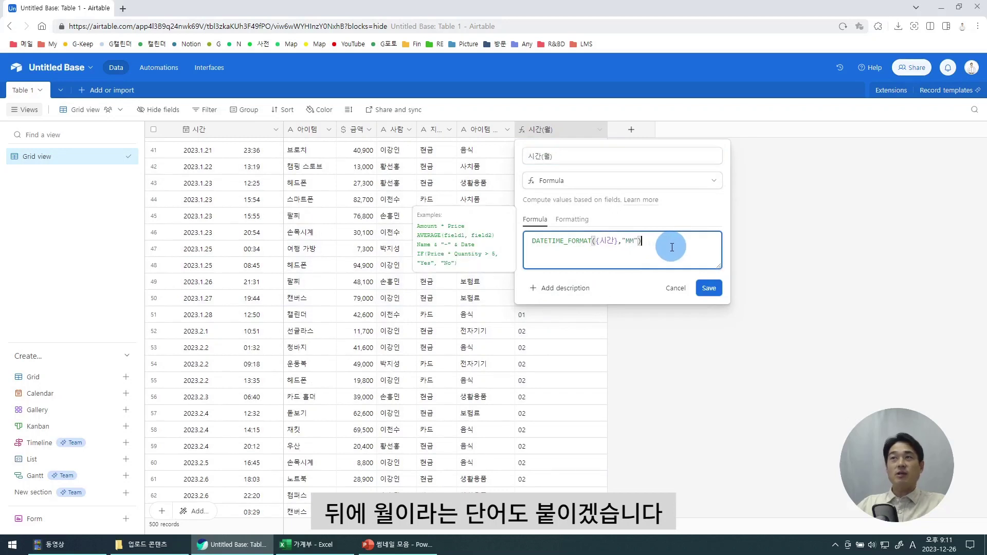
pyautogui.write(',"')
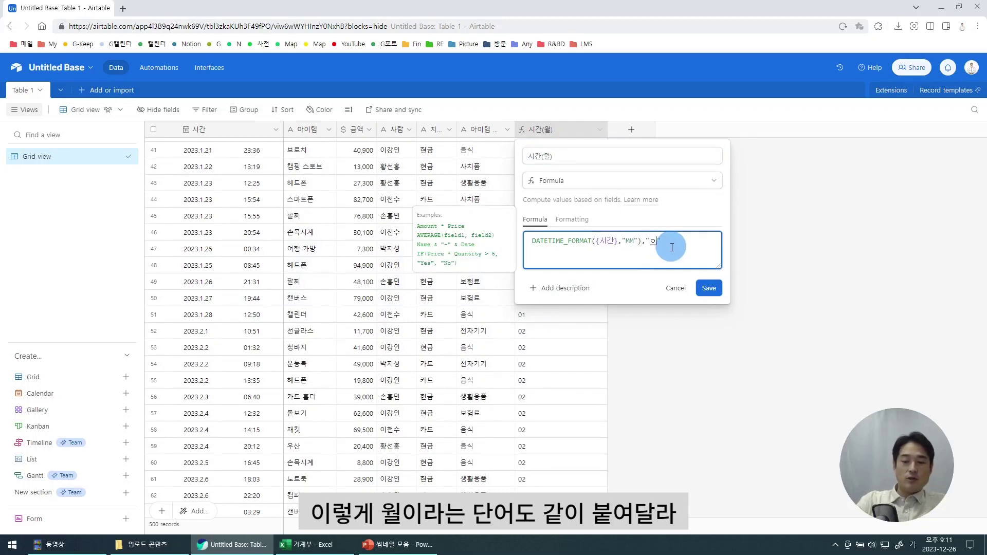
pyautogui.write('월')
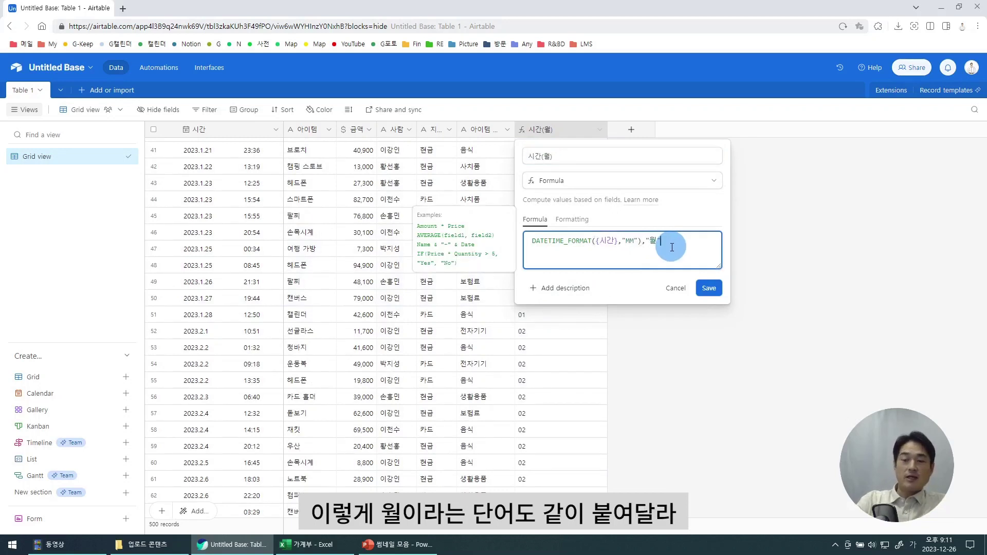
pyautogui.write('"')
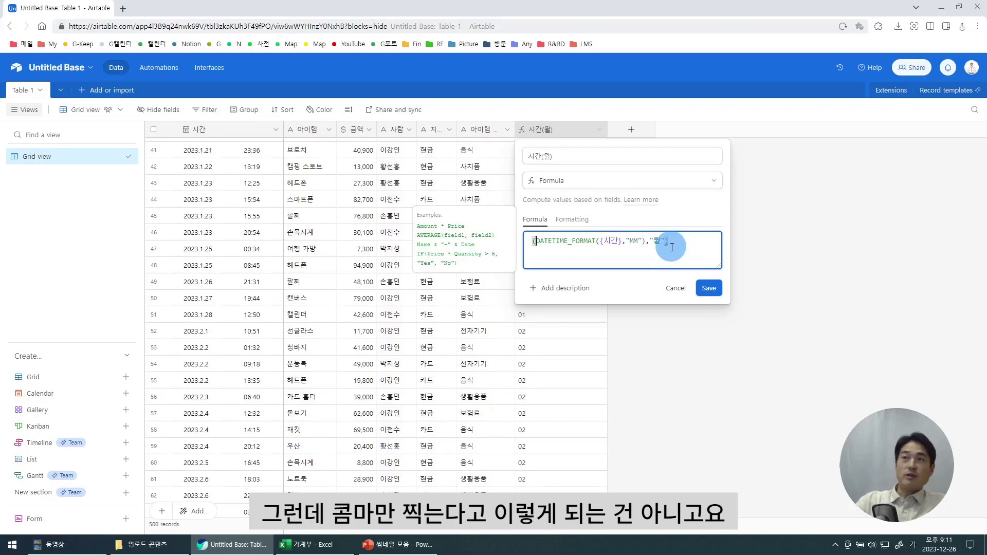
pyautogui.write('concate')
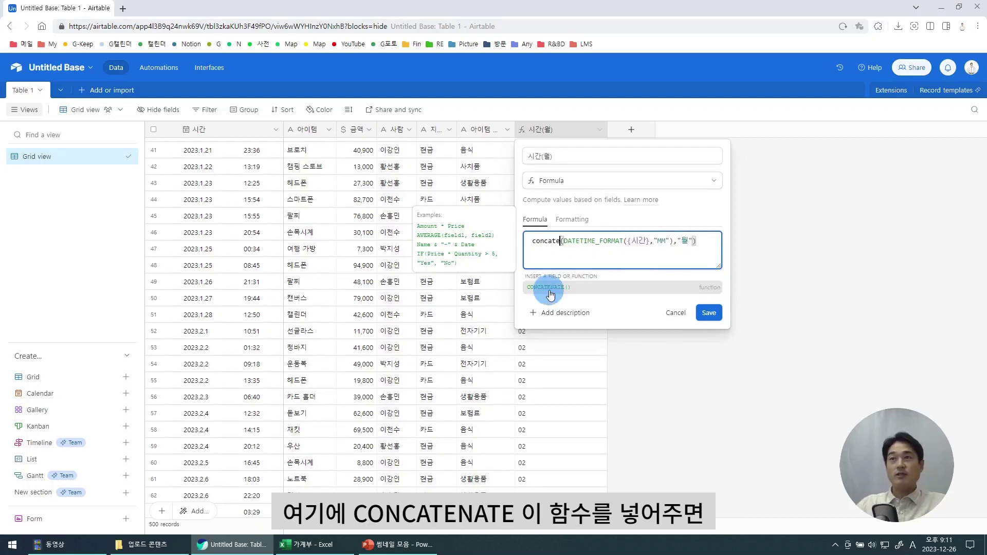
pyautogui.click(549, 294)
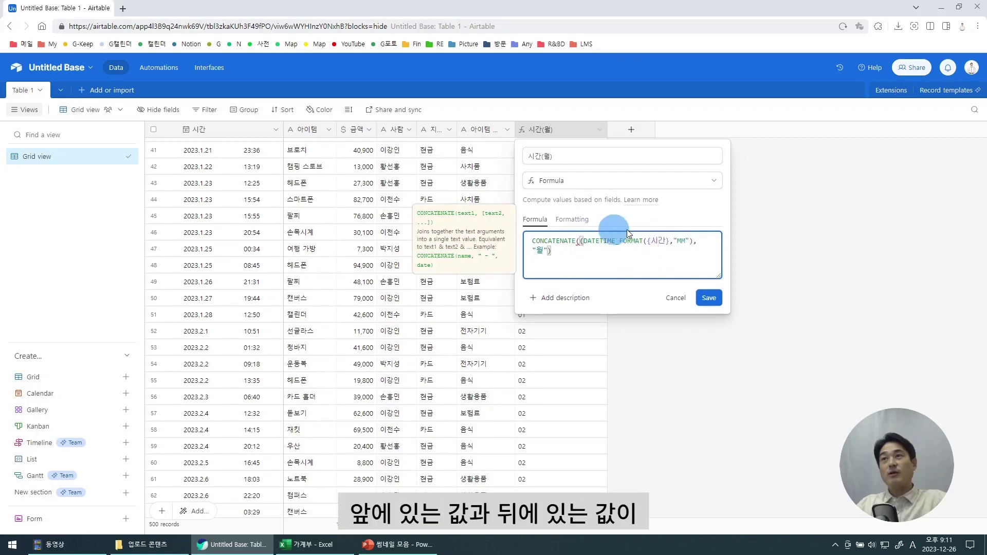
pyautogui.press('BackSpace')
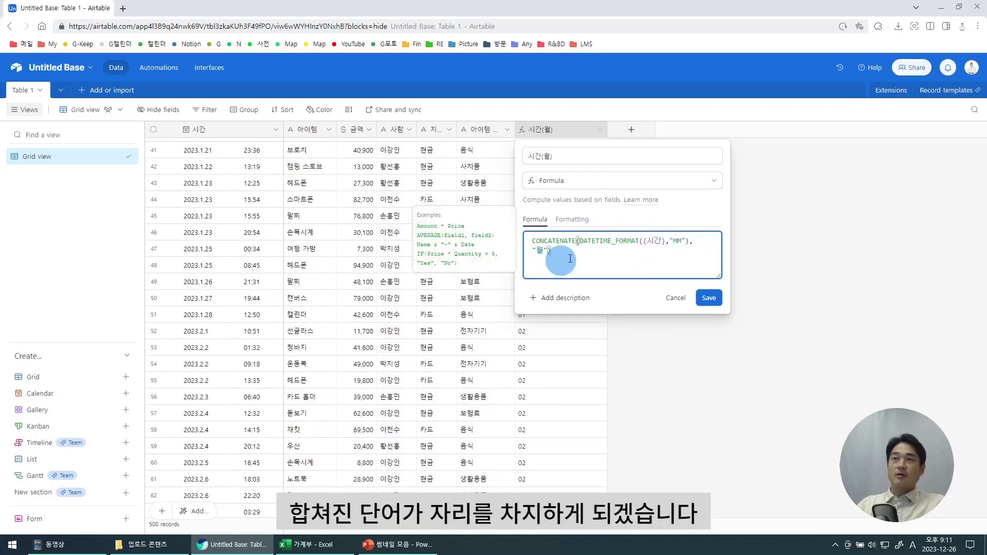
pyautogui.click(708, 298)
# Group the ledger records in Grid view by the 시간(월) field
pyautogui.scroll(-4, 555, 329)
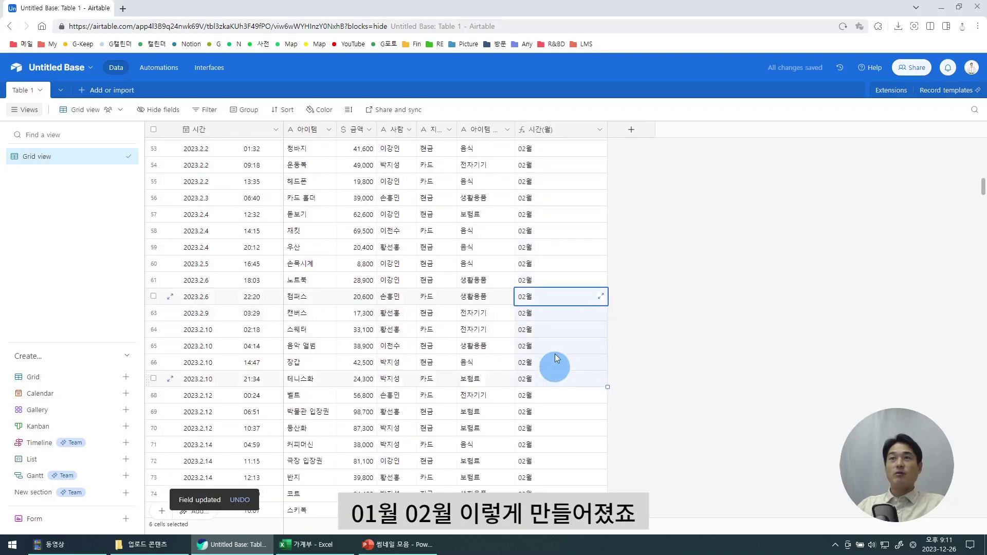
pyautogui.click(551, 248)
pyautogui.scroll(9, 565, 262)
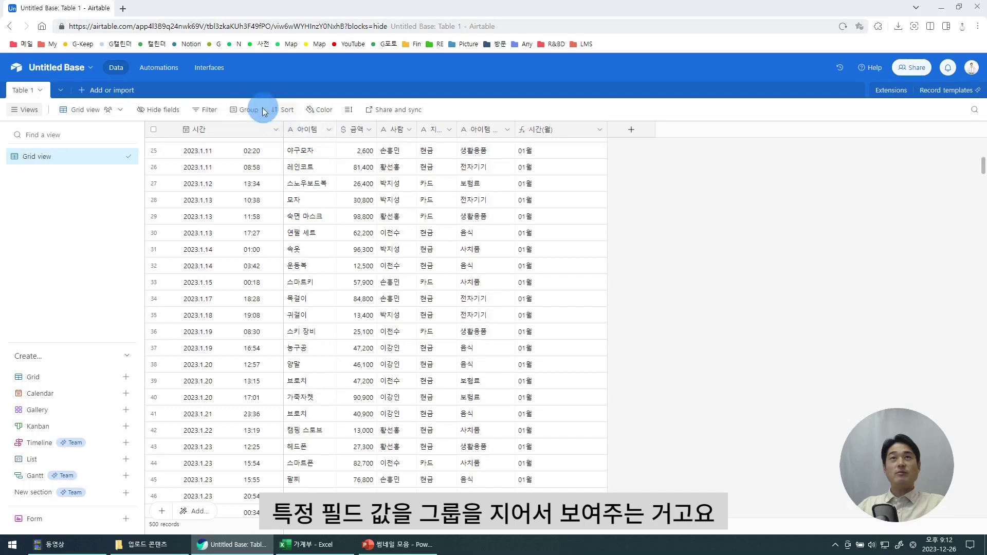
pyautogui.click(245, 111)
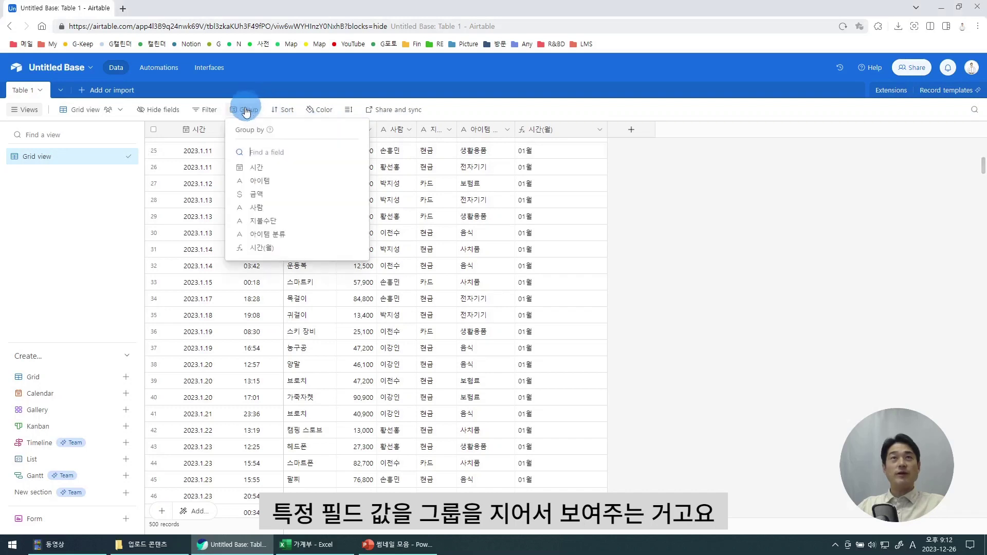
pyautogui.click(542, 158)
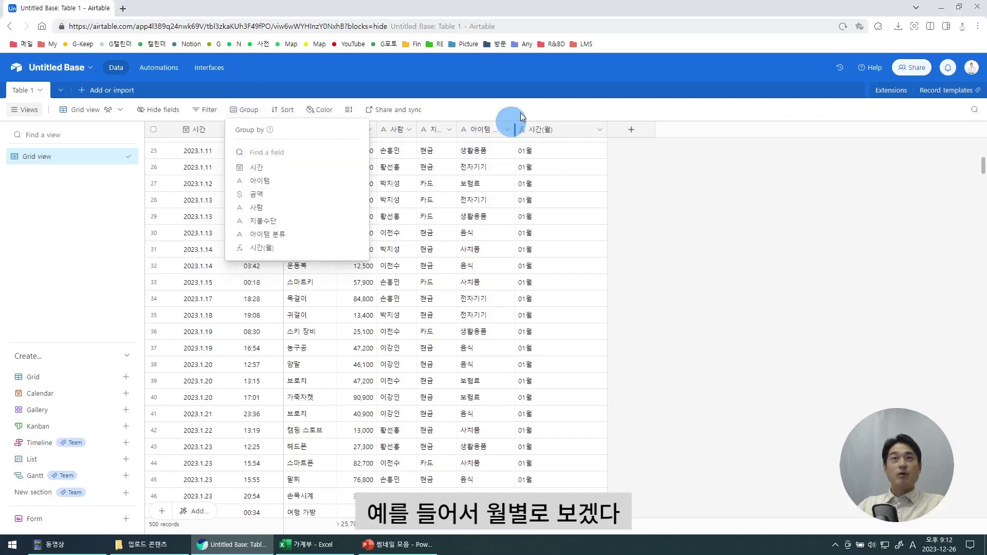
pyautogui.click(266, 251)
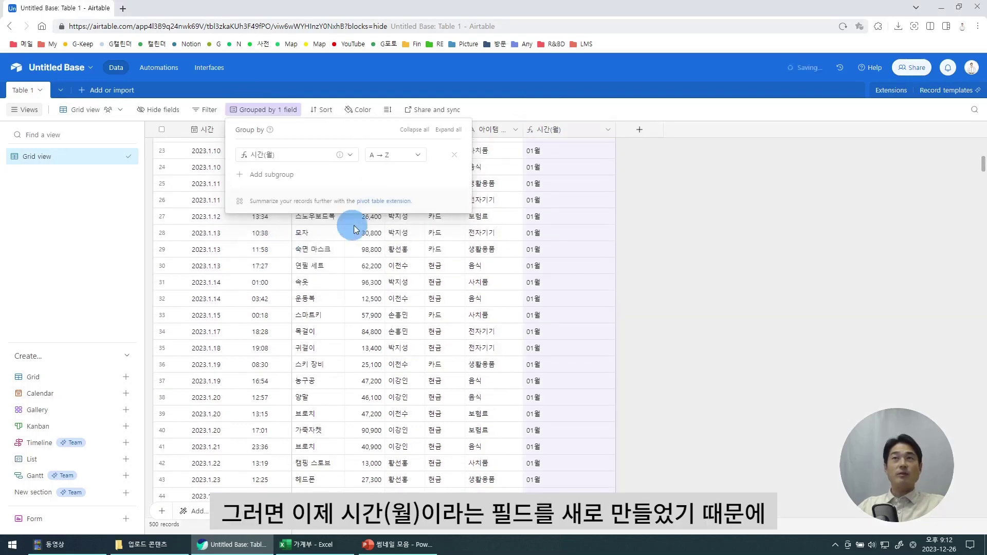
pyautogui.click(302, 293)
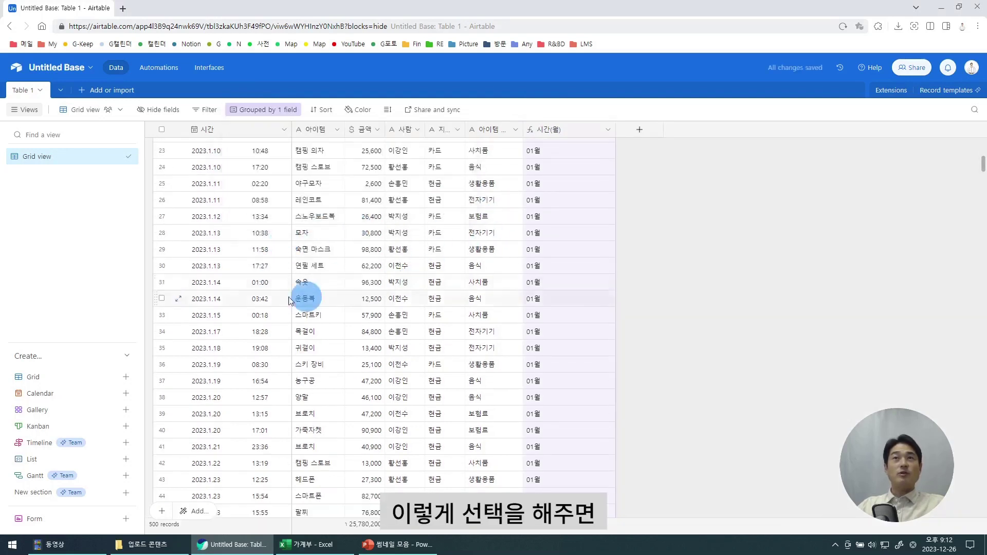
# Examine the records and 금액 subtotals in the 01월 and 02월 groups
pyautogui.scroll(8, 253, 293)
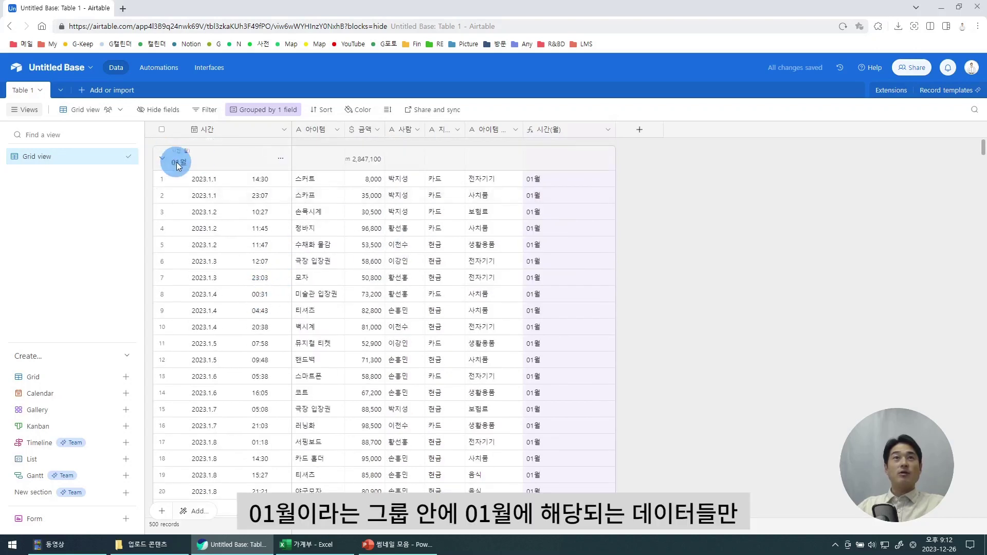
pyautogui.scroll(-9, 555, 232)
pyautogui.scroll(-5, 550, 228)
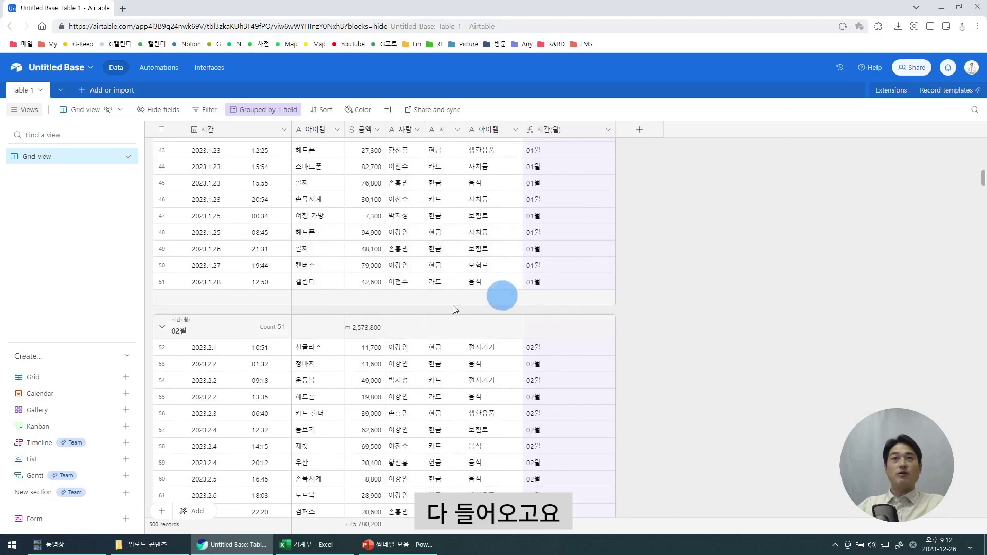
pyautogui.scroll(-2, 598, 301)
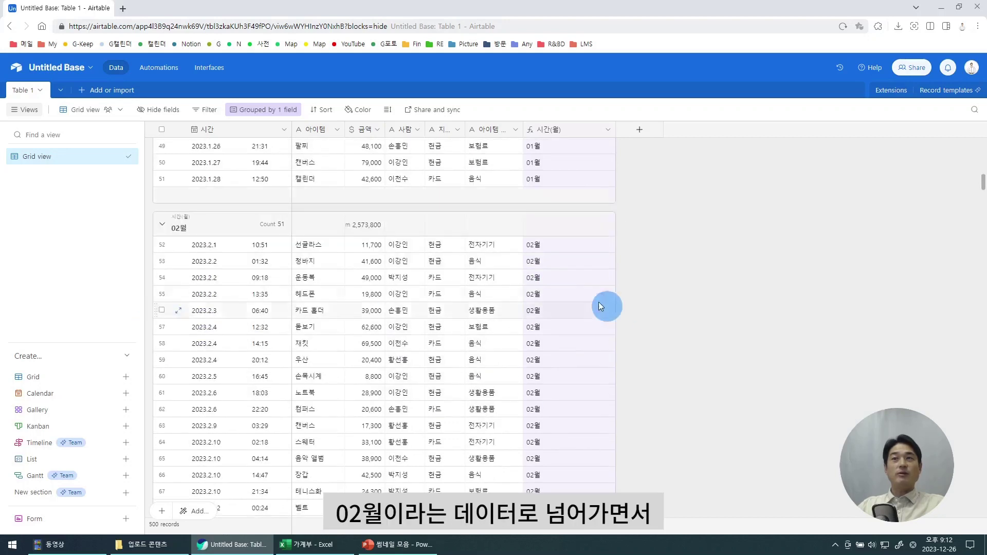
pyautogui.scroll(-4, 570, 401)
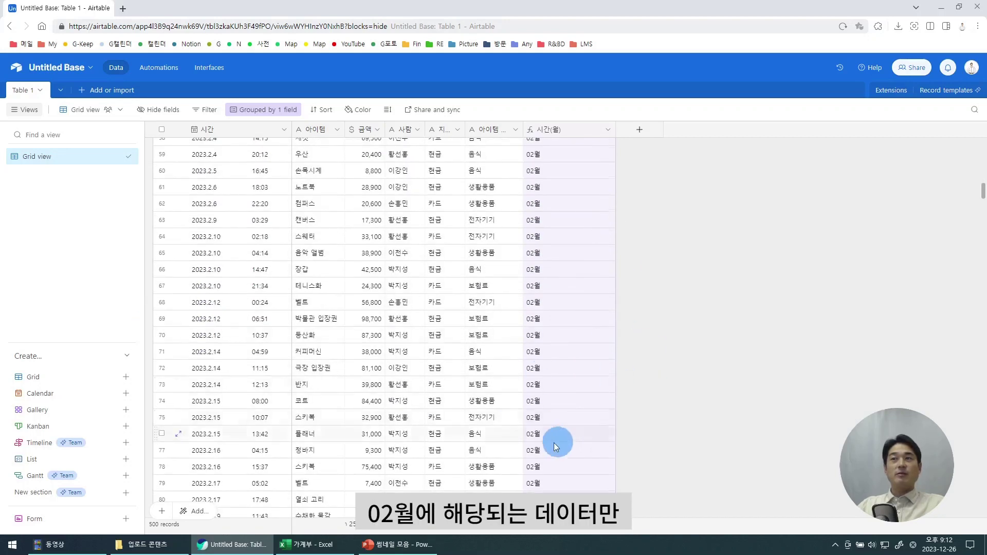
pyautogui.scroll(-10, 566, 355)
pyautogui.scroll(14, 542, 354)
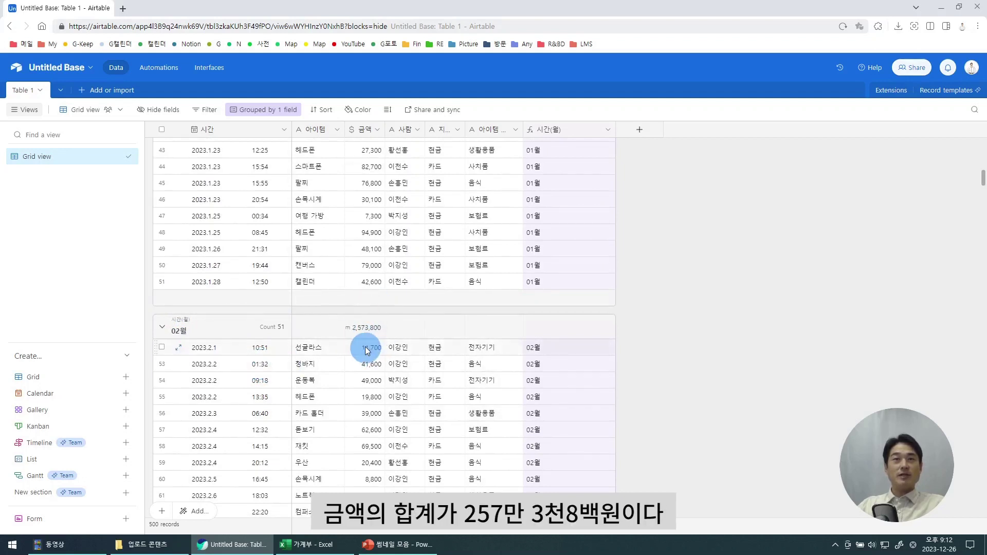
# Collapse the 02월, 03월 and 01월 groups individually, and collapse all remaining month groups at once
pyautogui.click(162, 327)
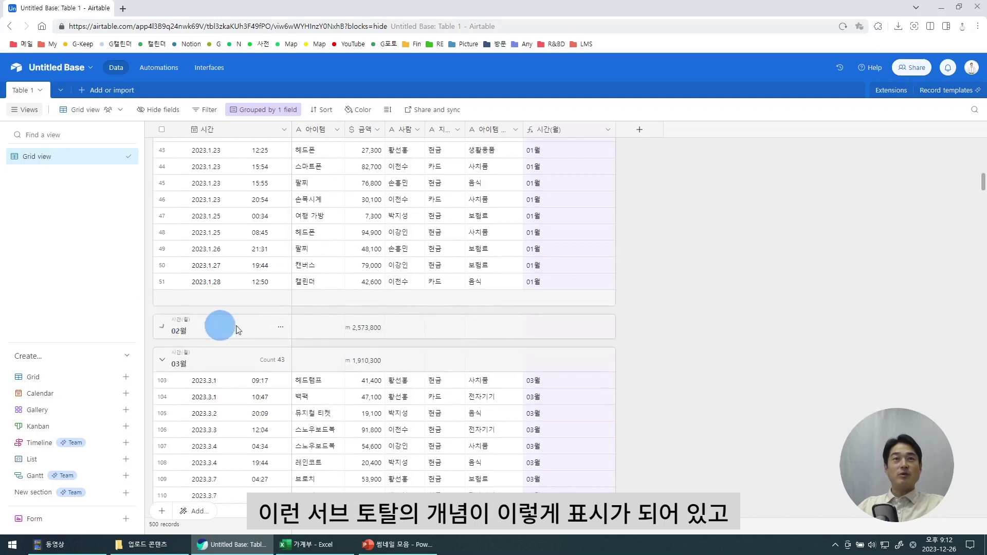
pyautogui.click(162, 363)
pyautogui.scroll(15, 170, 349)
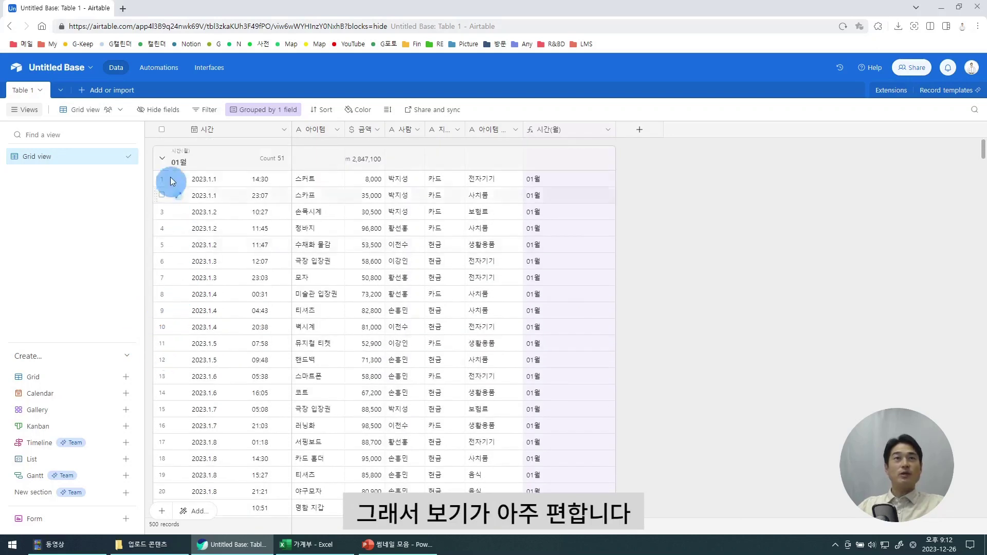
pyautogui.click(162, 160)
pyautogui.click(280, 158)
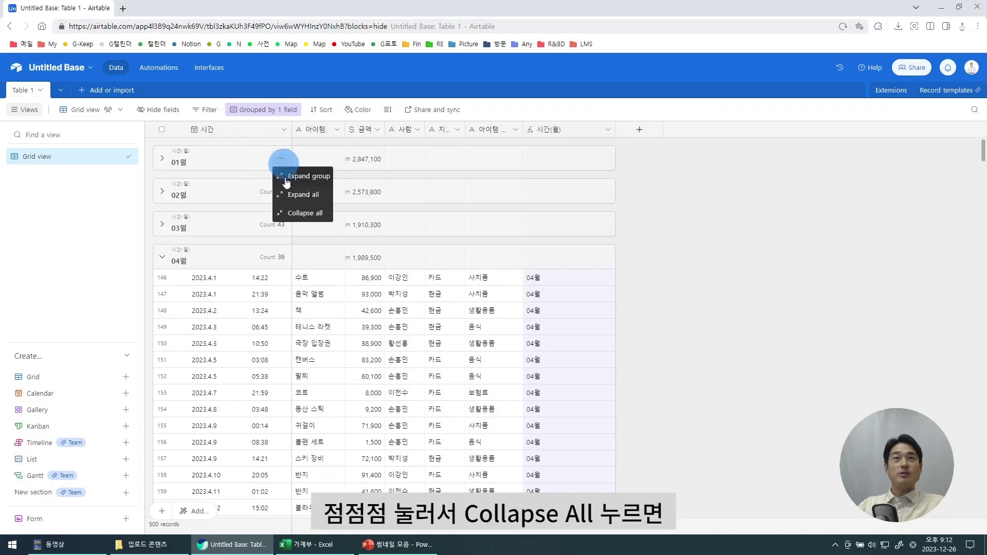
pyautogui.click(306, 216)
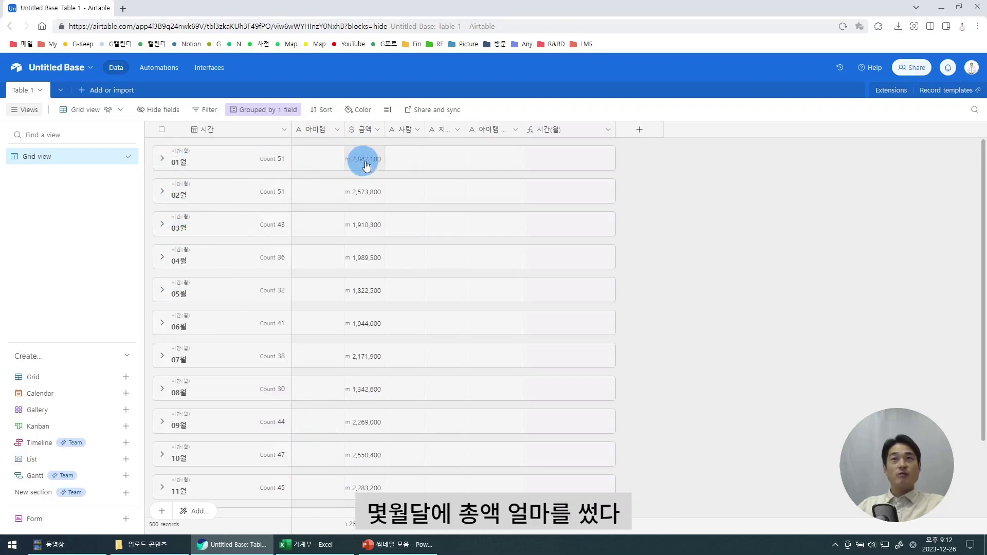
# Review the monthly 금액 subtotals through 12월 and remove the 시간(월) grouping from Grid view
pyautogui.scroll(-2, 409, 381)
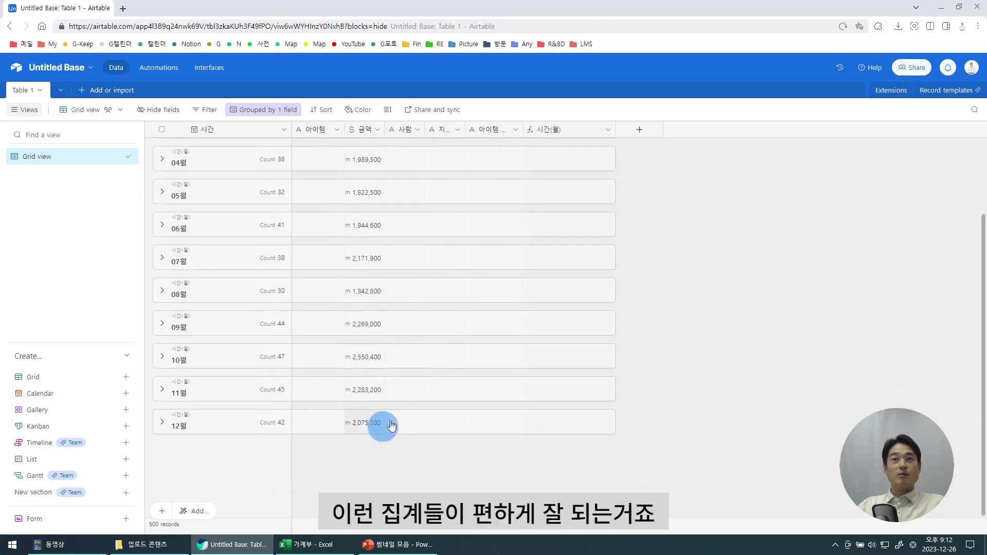
pyautogui.scroll(2, 346, 337)
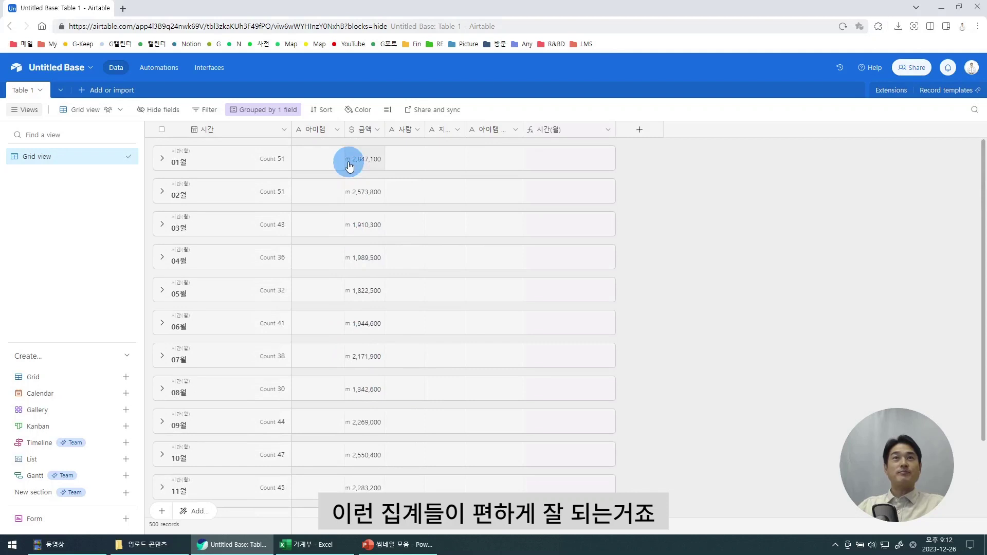
pyautogui.click(259, 111)
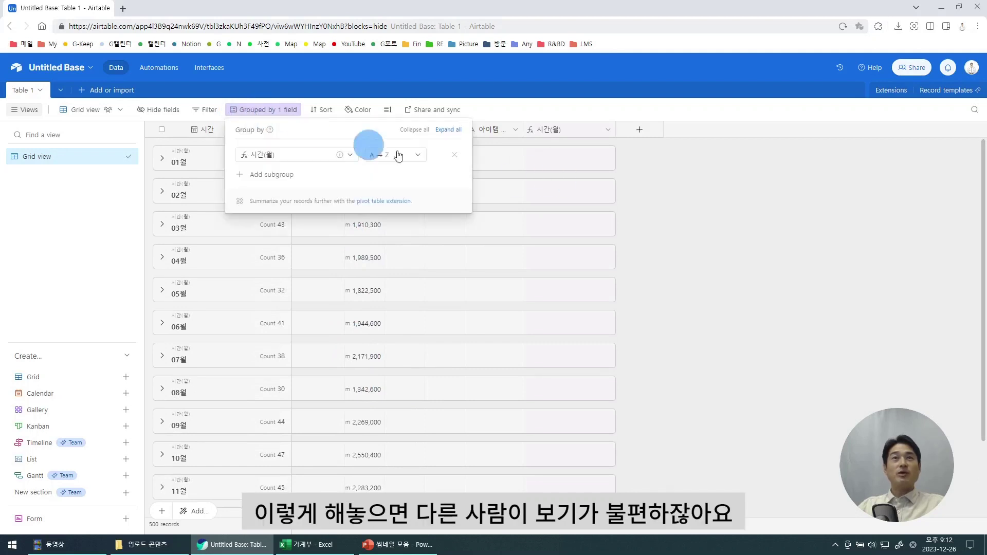
pyautogui.click(454, 155)
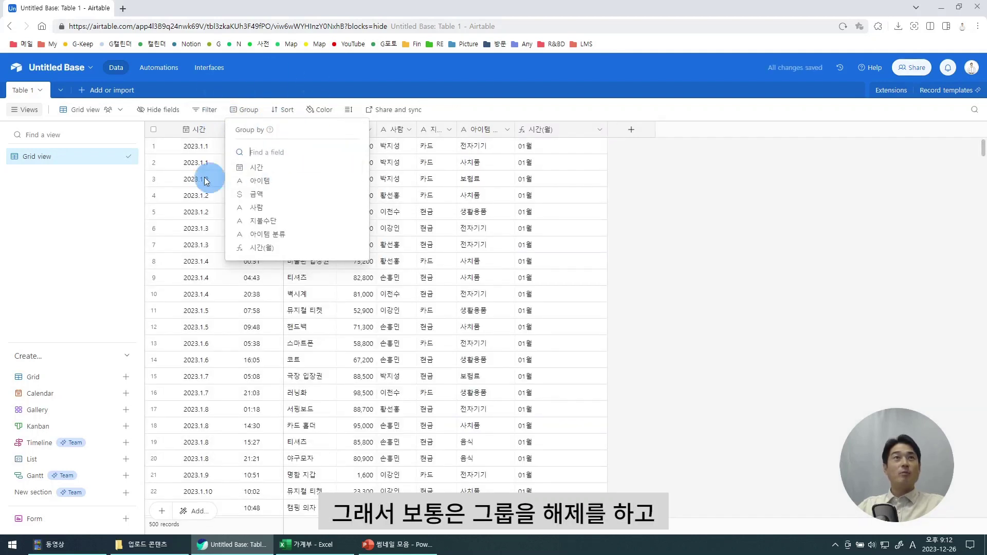
# Rename the existing Grid view as 전체 지출내역
pyautogui.click(129, 160)
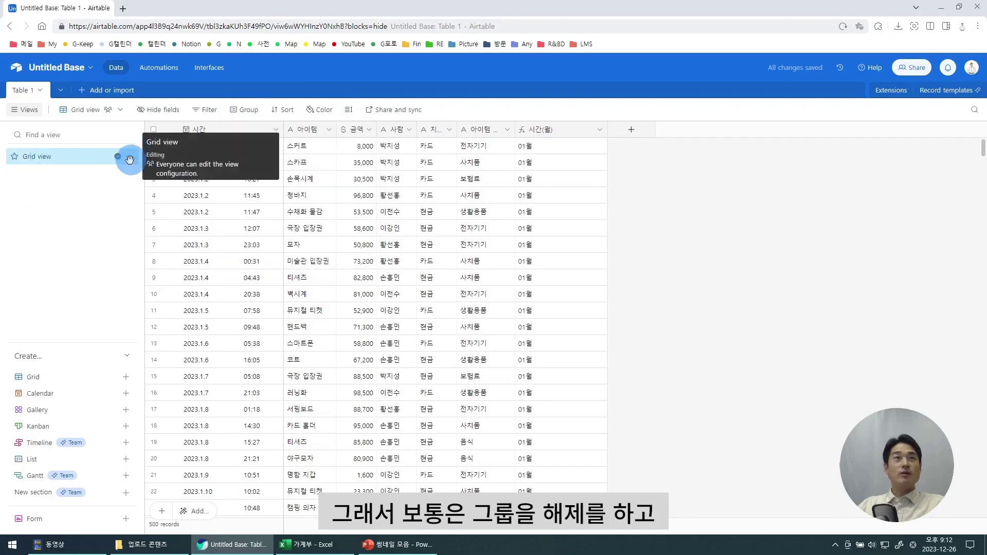
pyautogui.click(119, 156)
pyautogui.click(149, 200)
pyautogui.write('w')
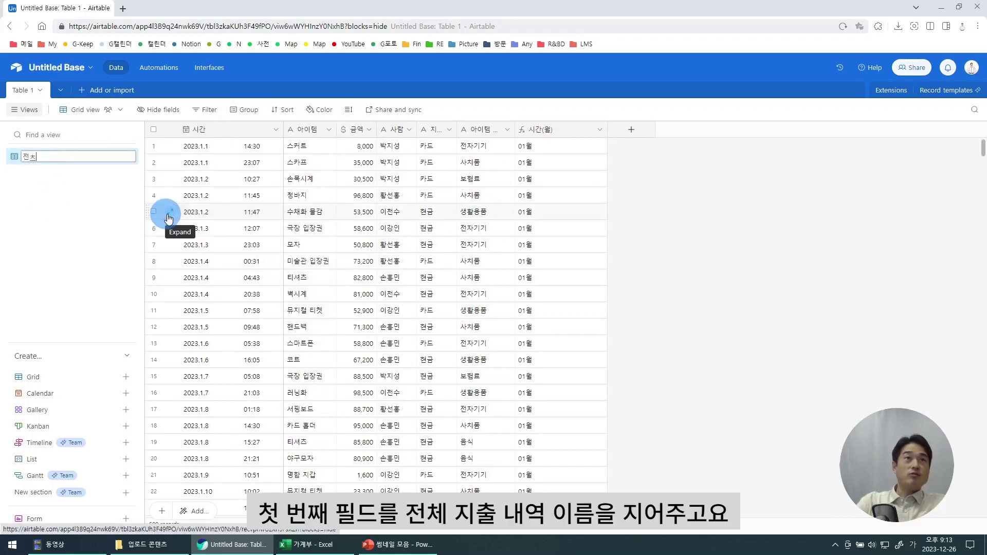
pyautogui.write('체 지출내역')
pyautogui.press('Return')
# Create a collaborative grid view named 월별 and group its records by the 시간(월) field
pyautogui.click(41, 377)
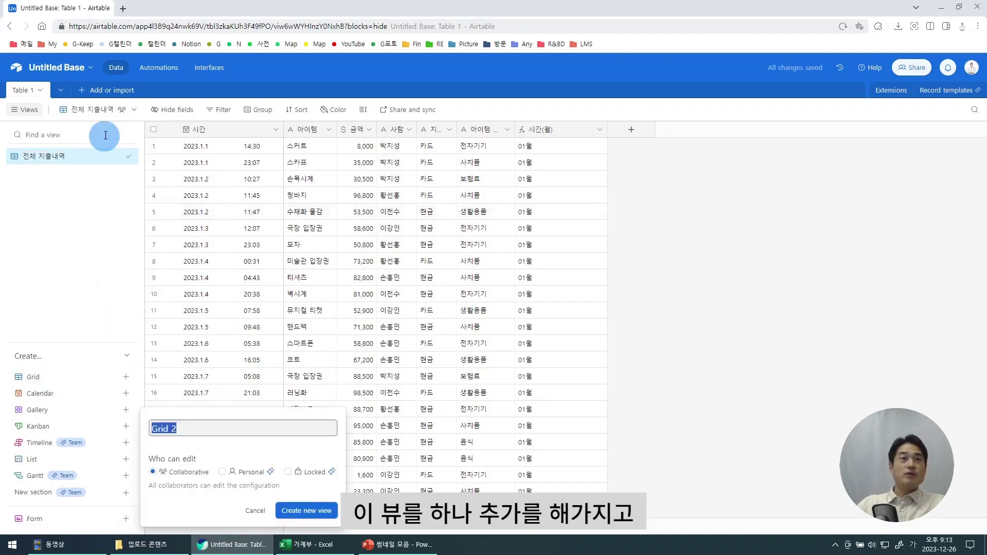
pyautogui.write('월별')
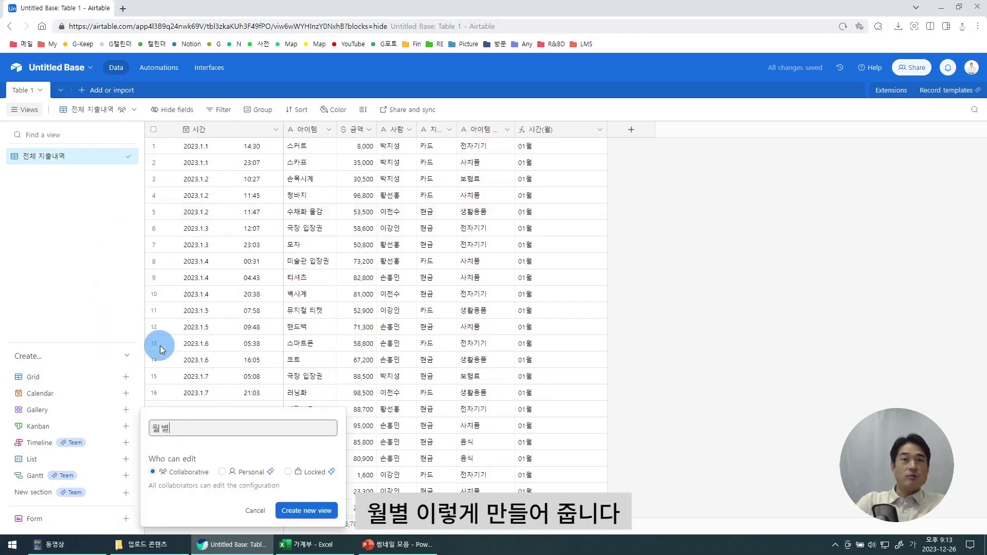
pyautogui.press('Return')
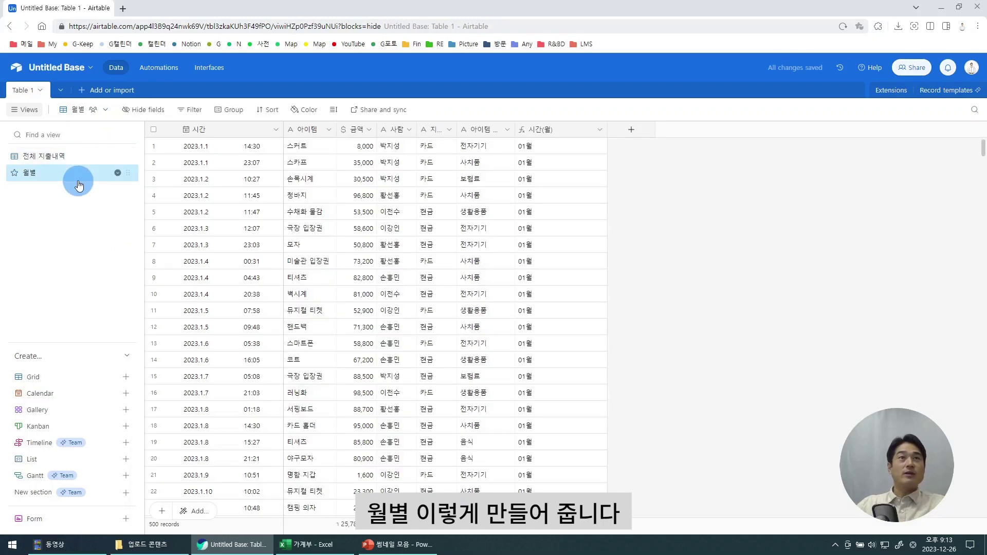
pyautogui.click(229, 109)
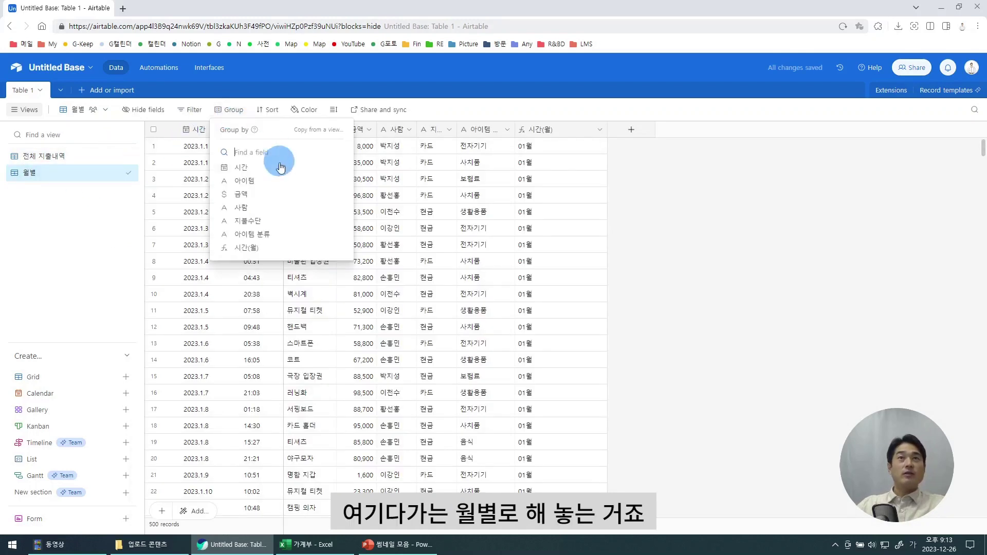
pyautogui.click(265, 251)
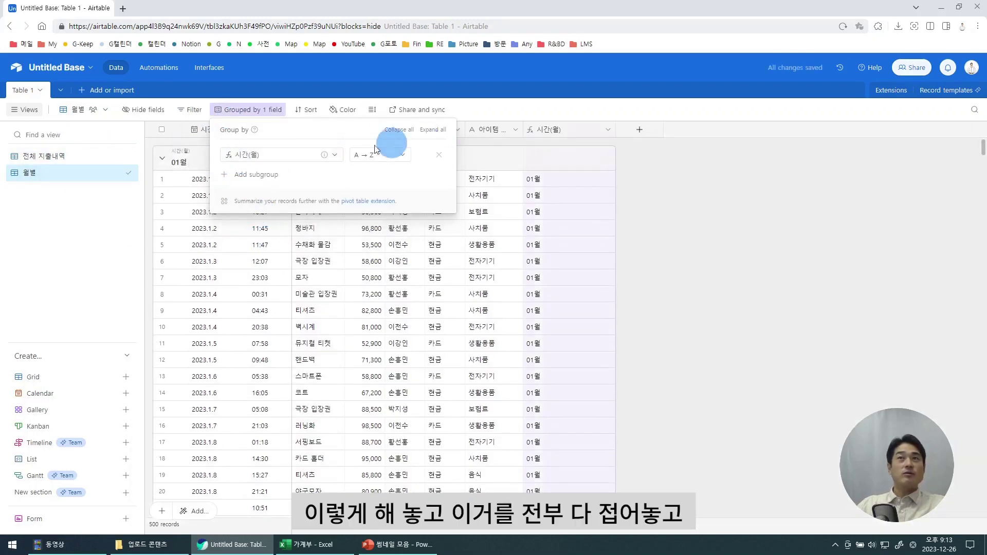
# Collapse all month groups at once in the 월별 view
pyautogui.click(162, 157)
pyautogui.click(281, 159)
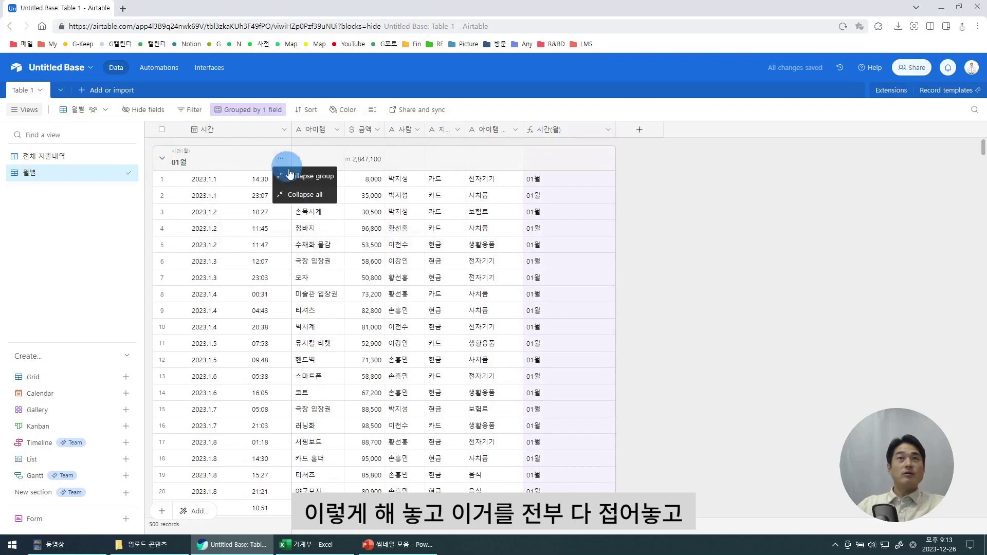
pyautogui.click(301, 194)
# Compare the expense records in the 전체 지출내역 view with the monthly 금액 subtotals in the 월별 view, through 12월
pyautogui.click(69, 154)
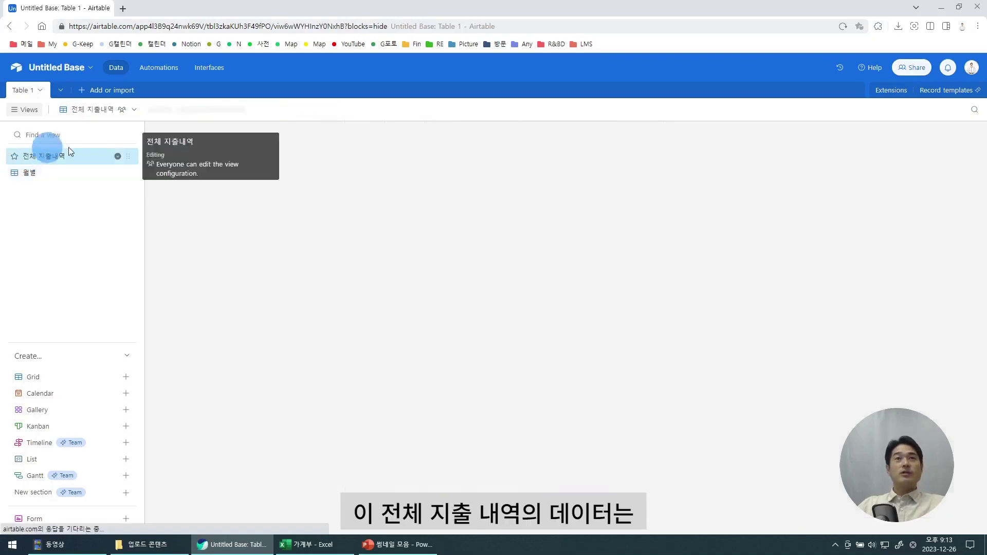
pyautogui.scroll(-8, 250, 360)
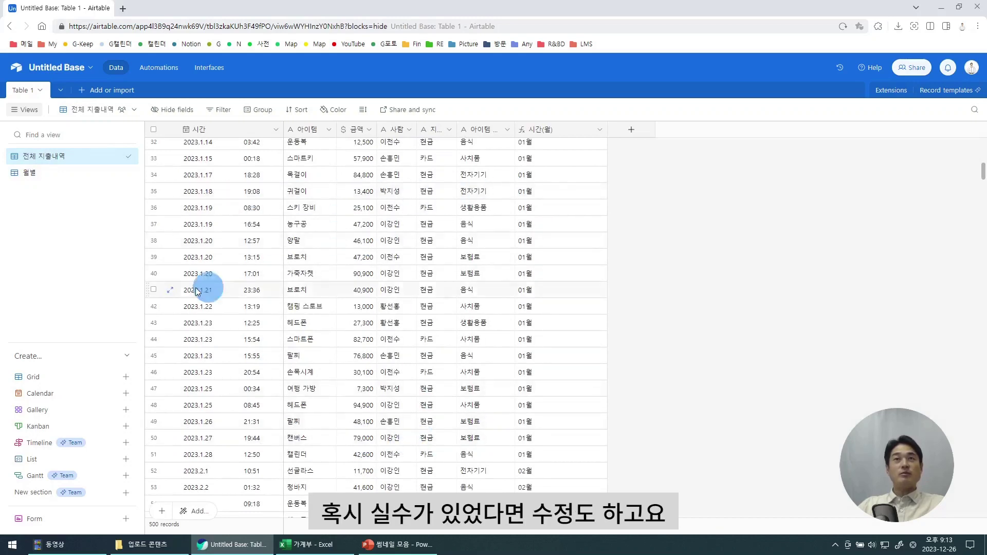
pyautogui.scroll(-3, 448, 413)
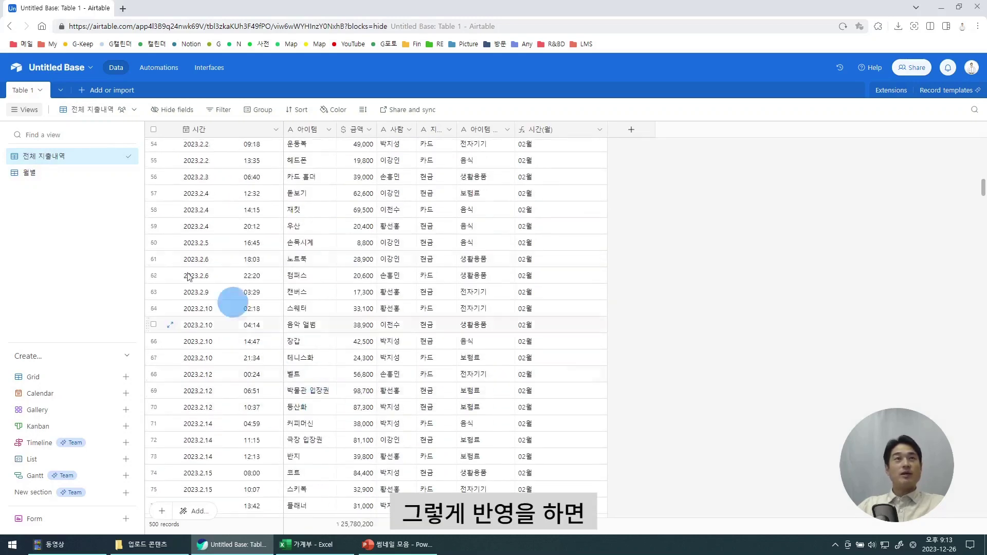
pyautogui.click(34, 174)
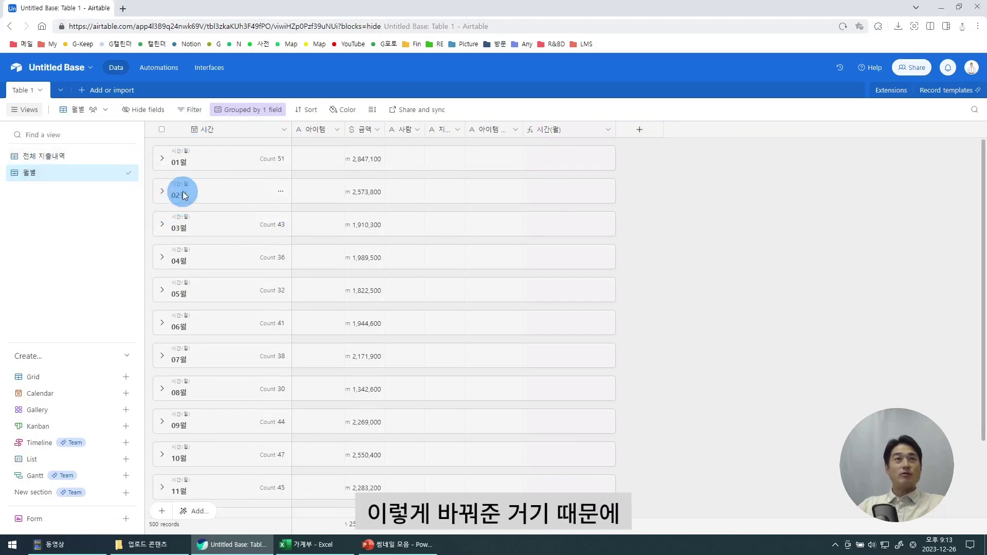
pyautogui.click(44, 156)
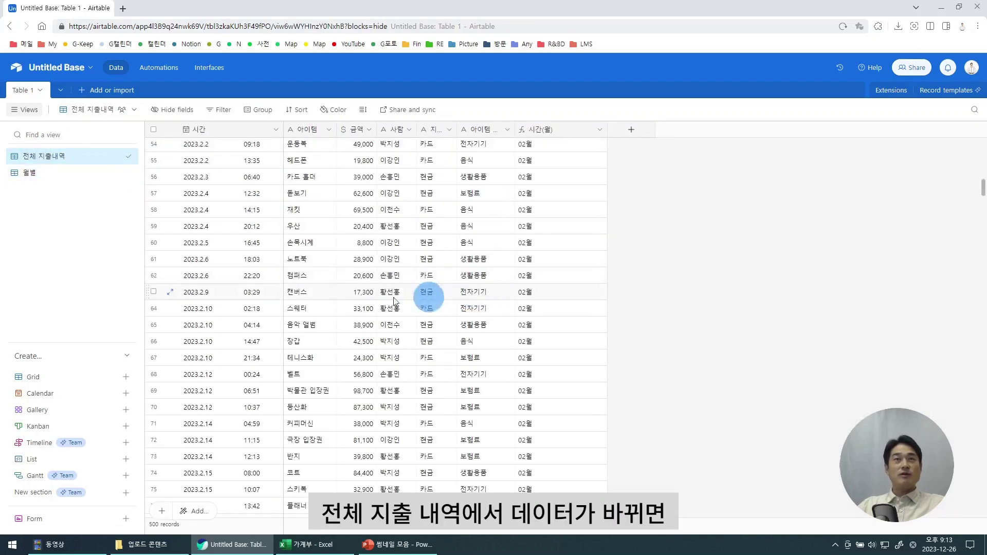
pyautogui.click(33, 172)
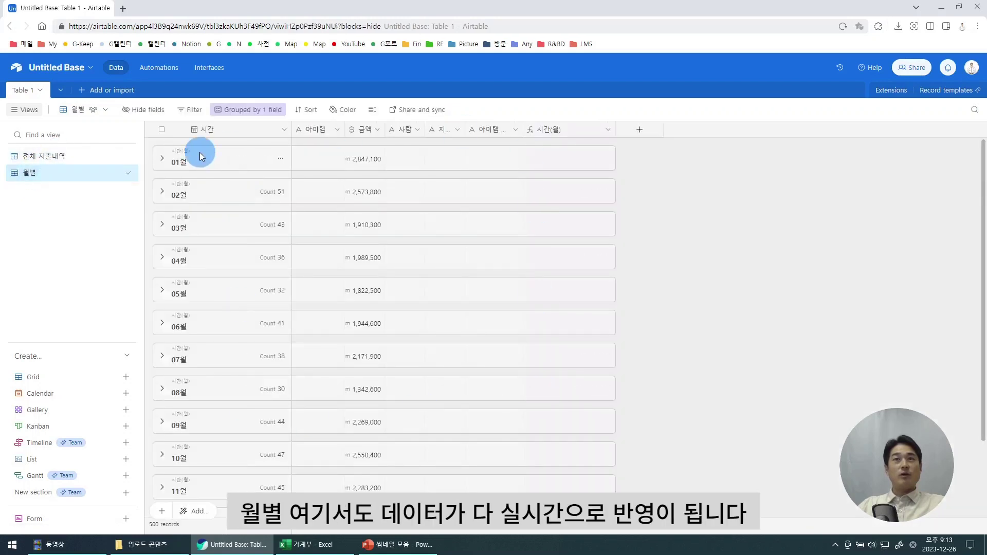
pyautogui.scroll(-2, 361, 362)
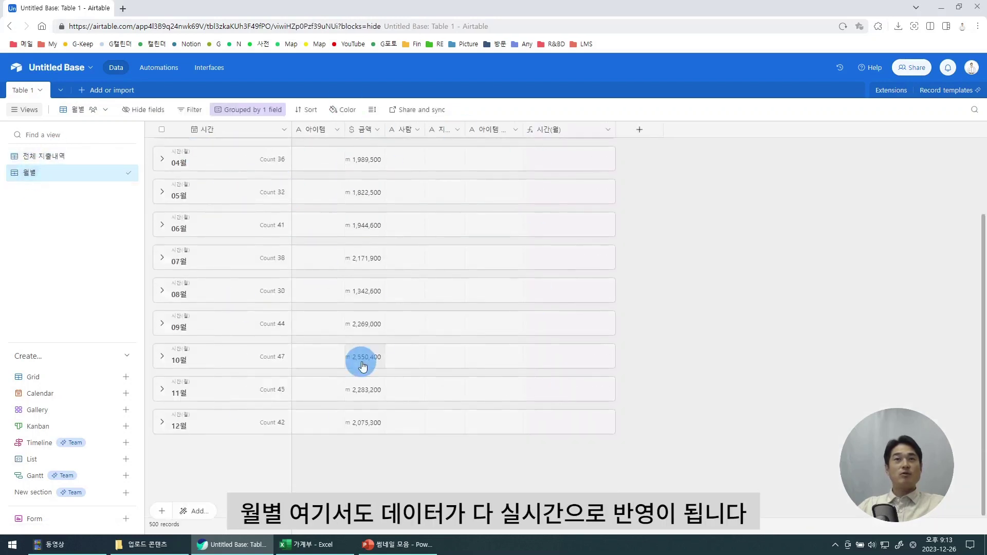
pyautogui.scroll(2, 358, 365)
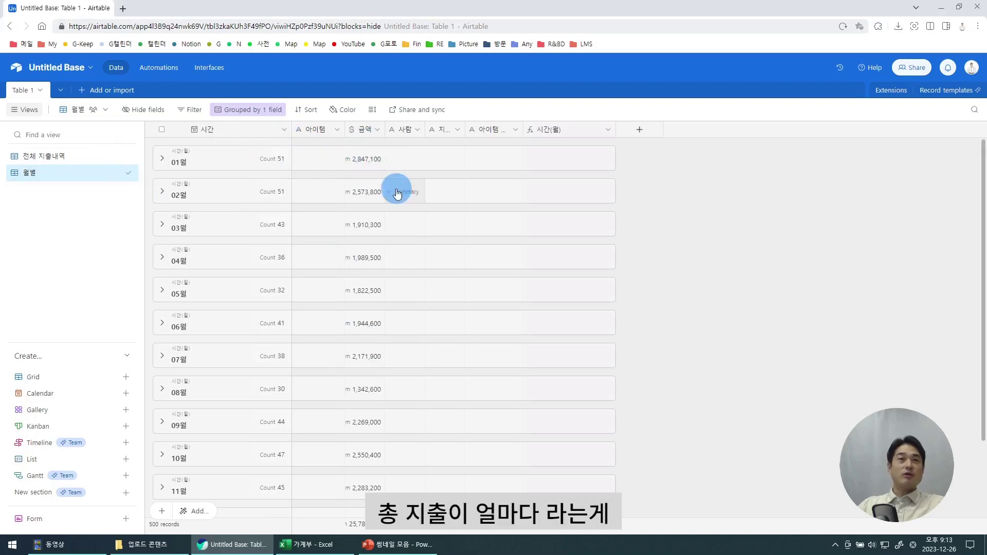
pyautogui.scroll(-2, 383, 229)
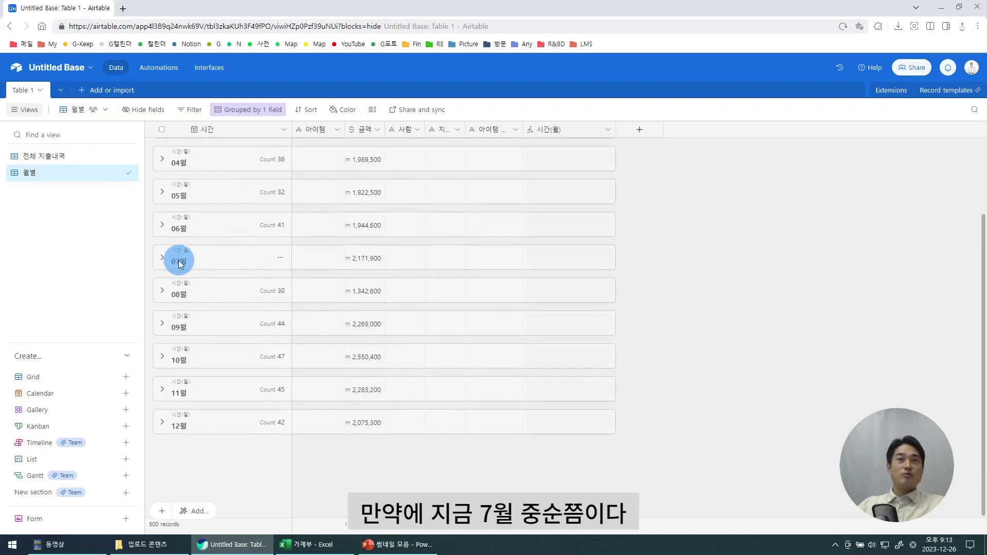
pyautogui.scroll(2, 179, 265)
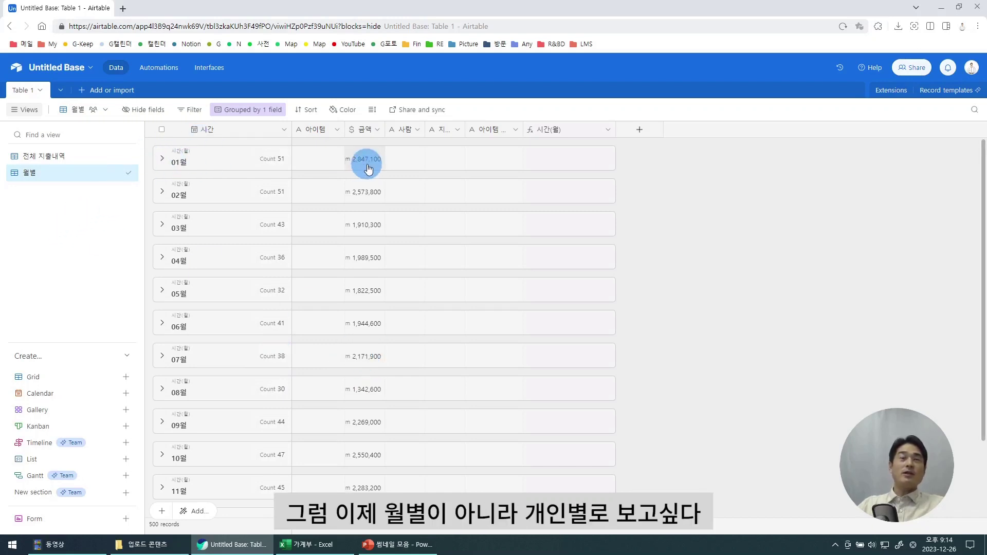
# Create a collaborative grid view named 개인별 and group its records by the 사람 field
pyautogui.click(126, 379)
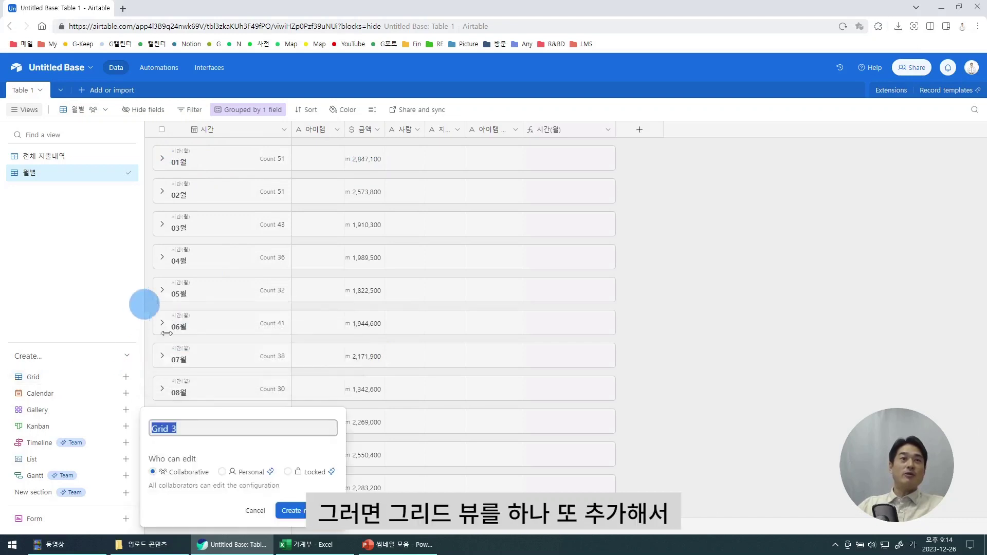
pyautogui.write('개인별')
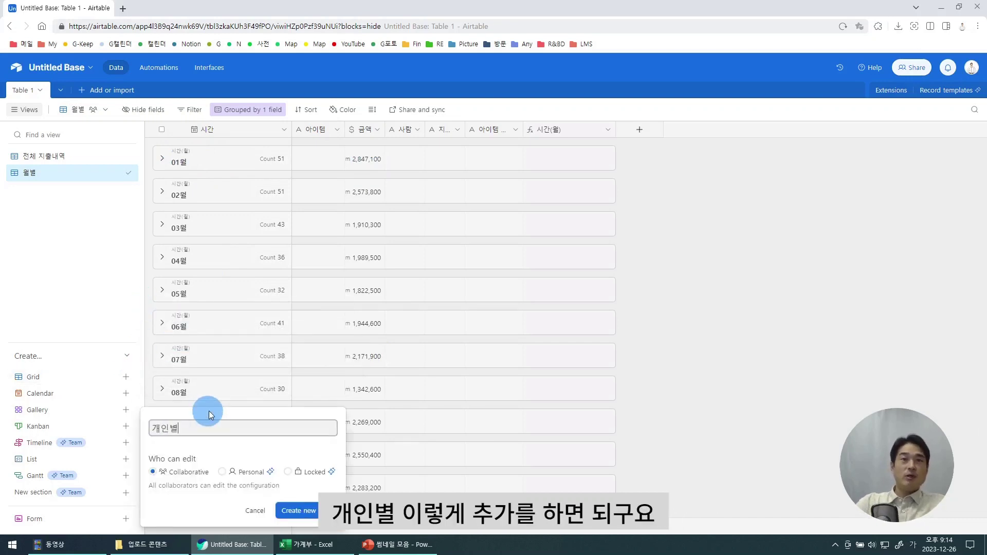
pyautogui.press('Return')
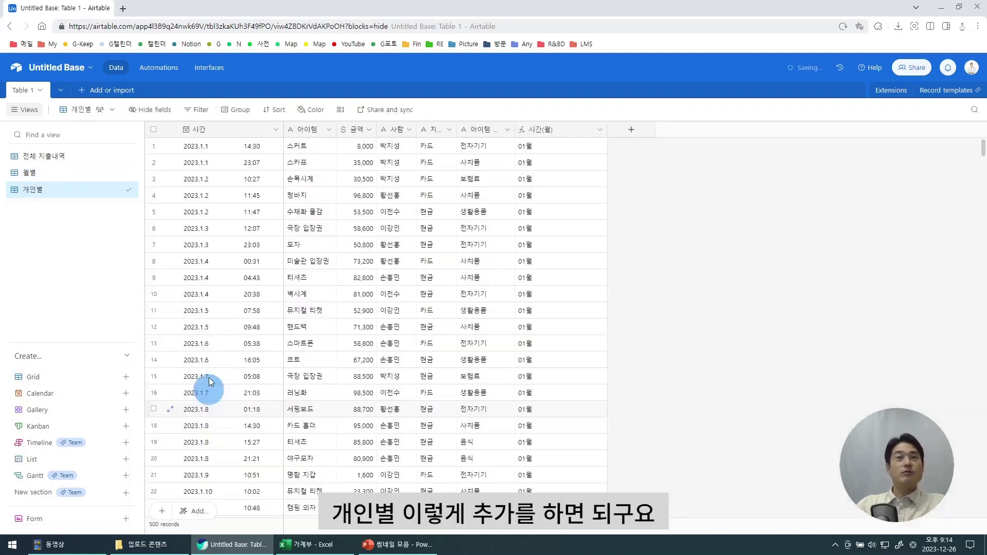
pyautogui.click(240, 112)
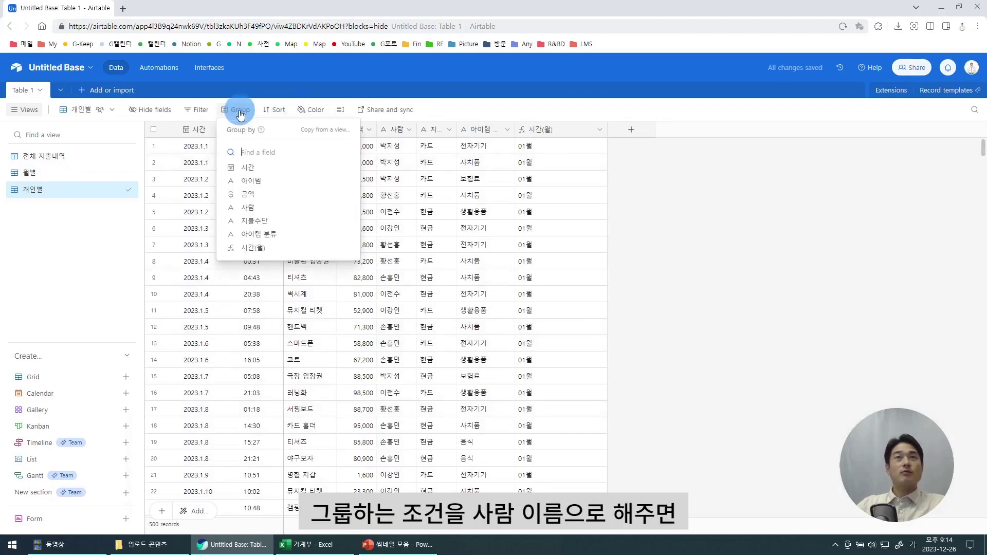
pyautogui.click(252, 211)
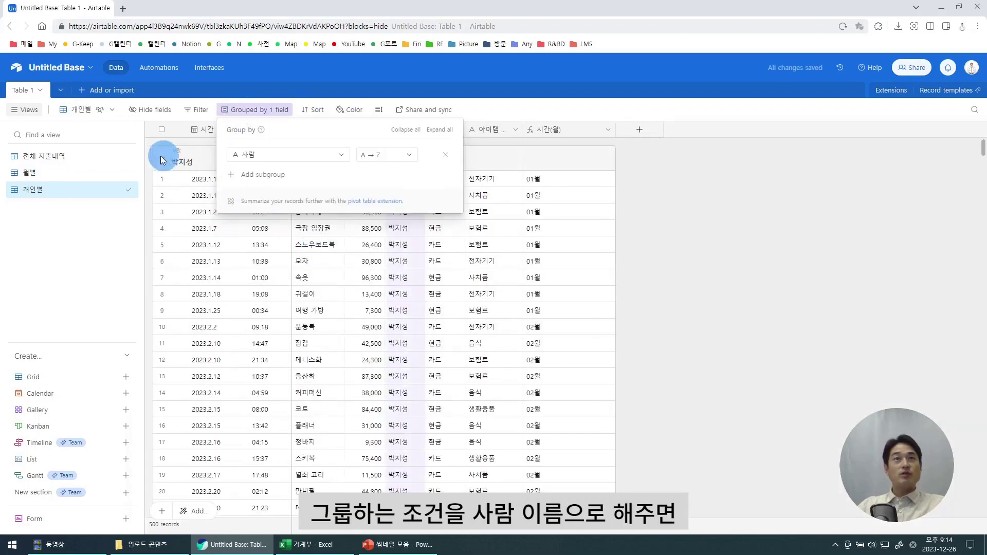
# Collapse all person groups at once in the 개인별 view
pyautogui.click(218, 160)
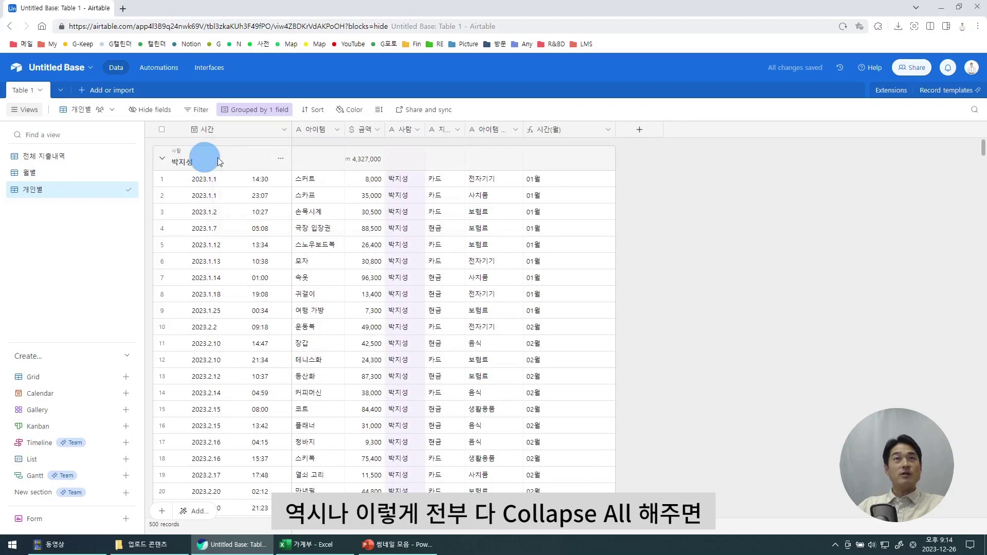
pyautogui.click(281, 160)
pyautogui.click(301, 195)
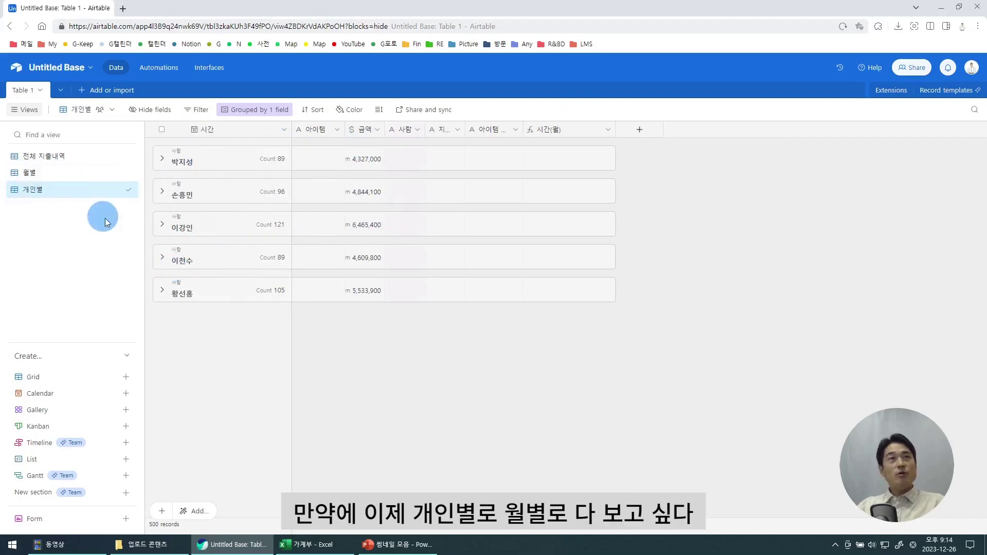
# Create a collaborative grid view named 개인별.월별 and group its records by the 사람 field
pyautogui.click(126, 377)
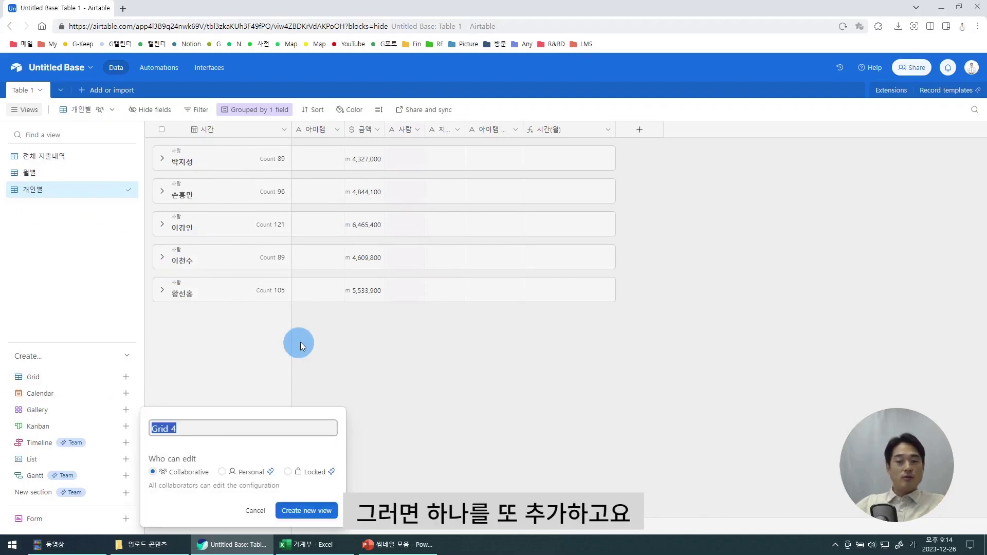
pyautogui.write('개인별')
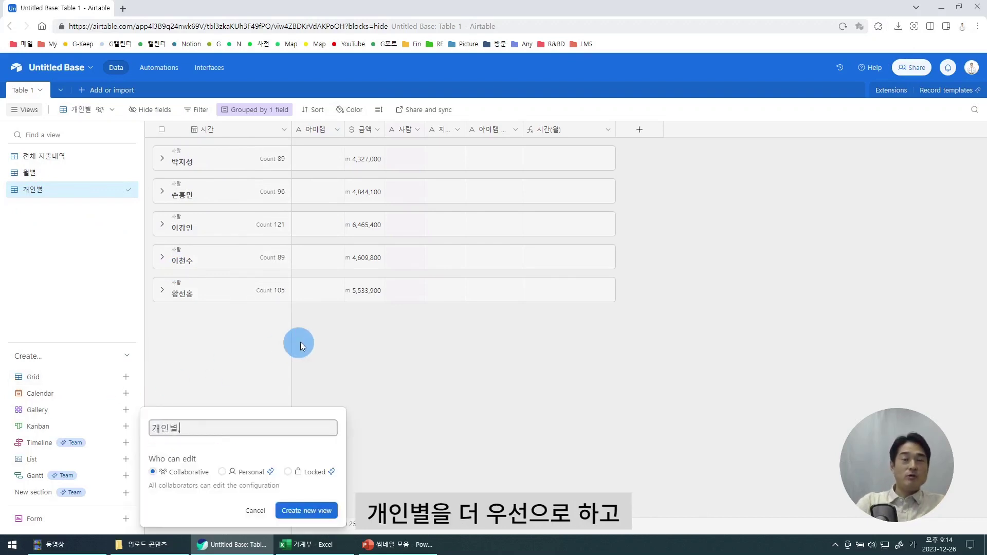
pyautogui.write('.월별')
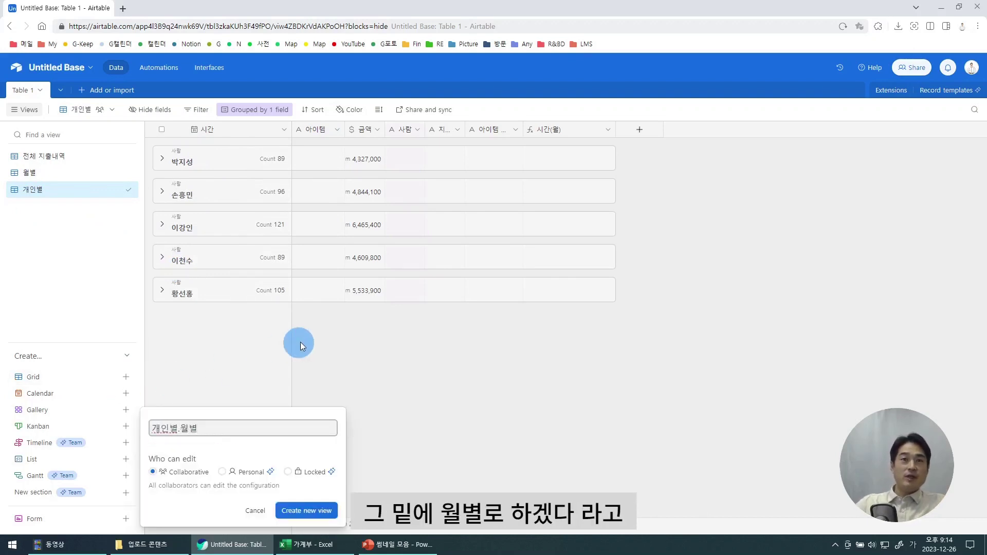
pyautogui.click(305, 510)
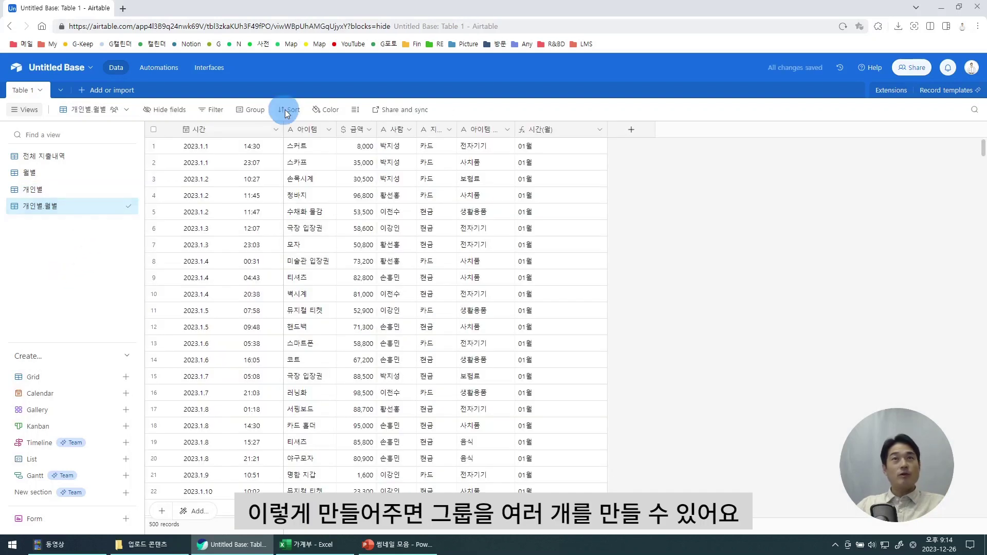
pyautogui.click(250, 111)
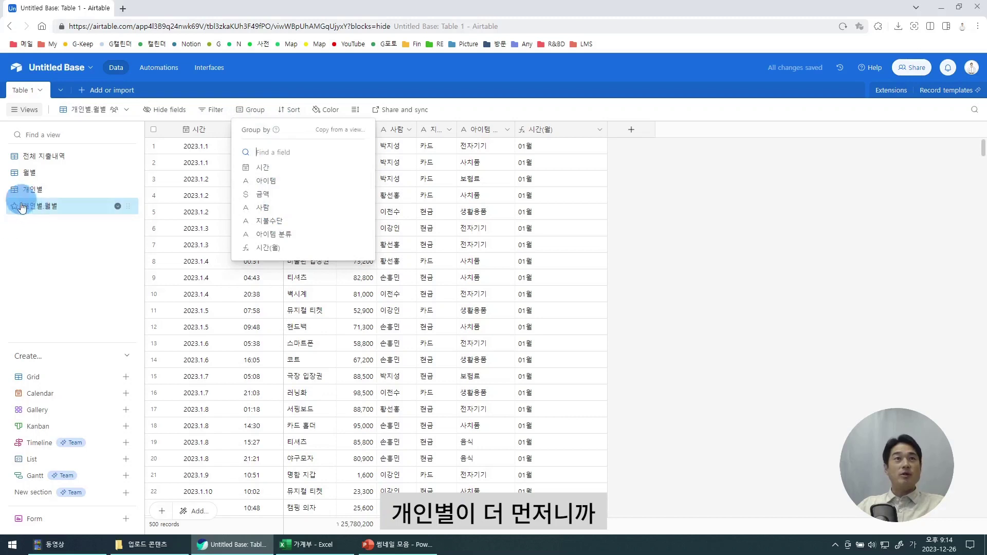
pyautogui.click(272, 207)
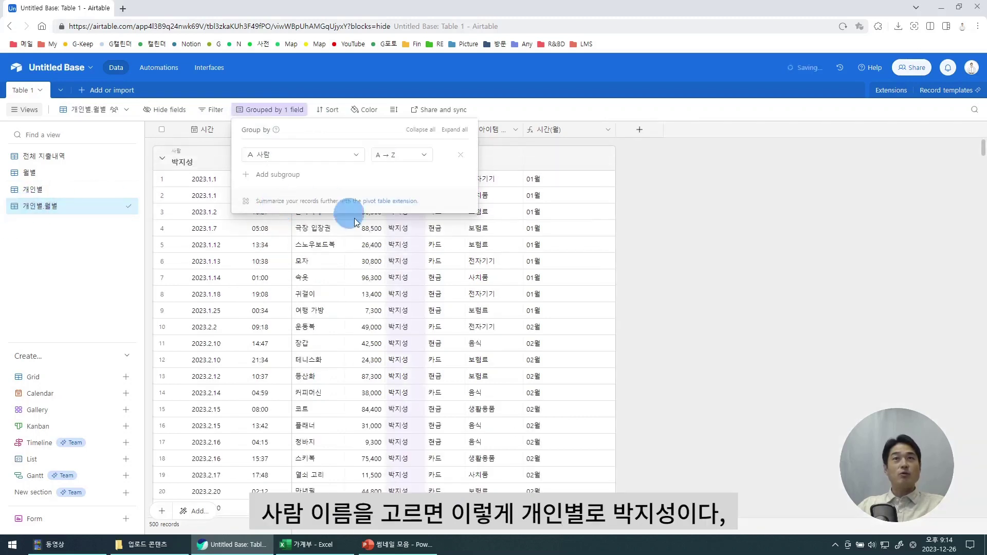
# Collapse the first two person groups individually in the 개인별.월별 view
pyautogui.click(162, 159)
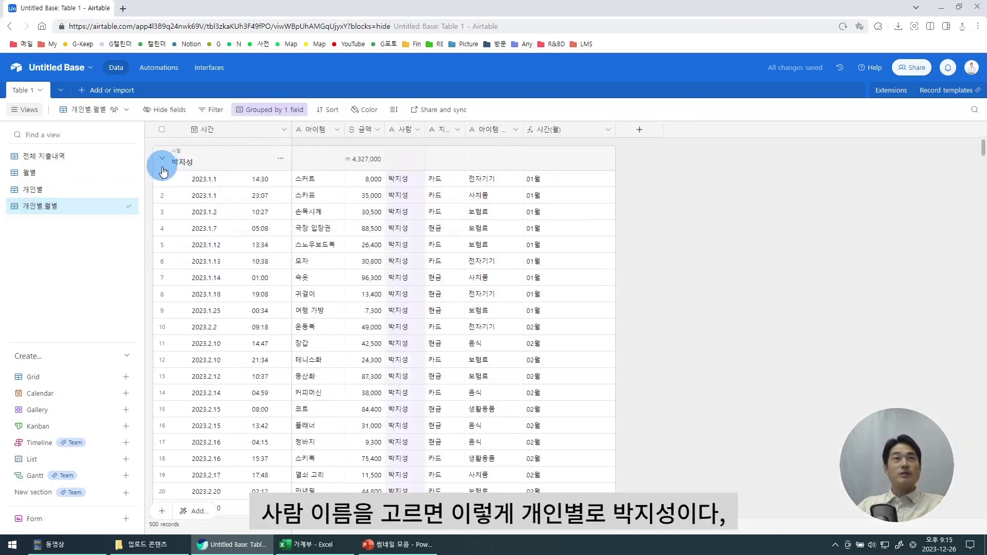
pyautogui.click(162, 159)
pyautogui.click(161, 190)
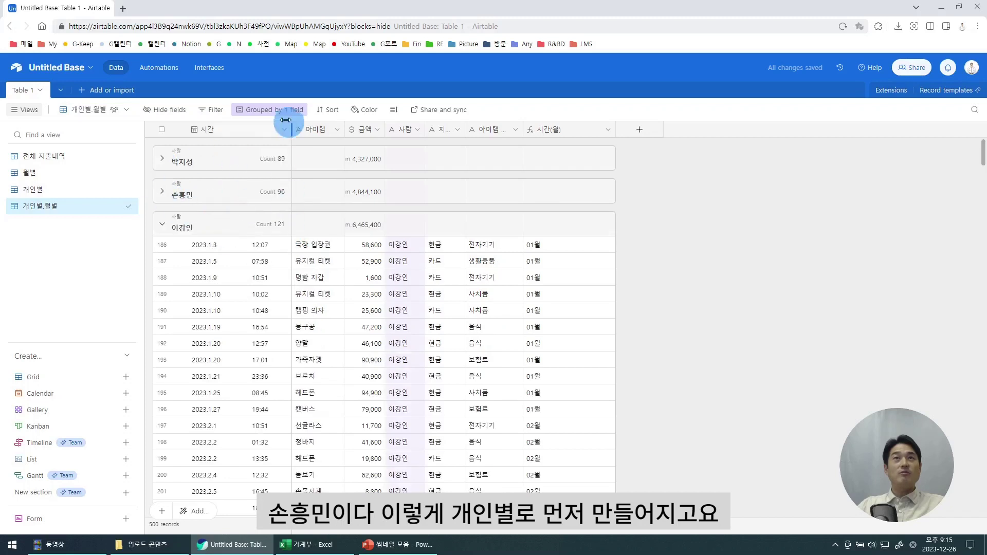
# Add the 시간(월) field as a subgroup under the 사람 grouping in the 개인별.월별 view
pyautogui.click(269, 111)
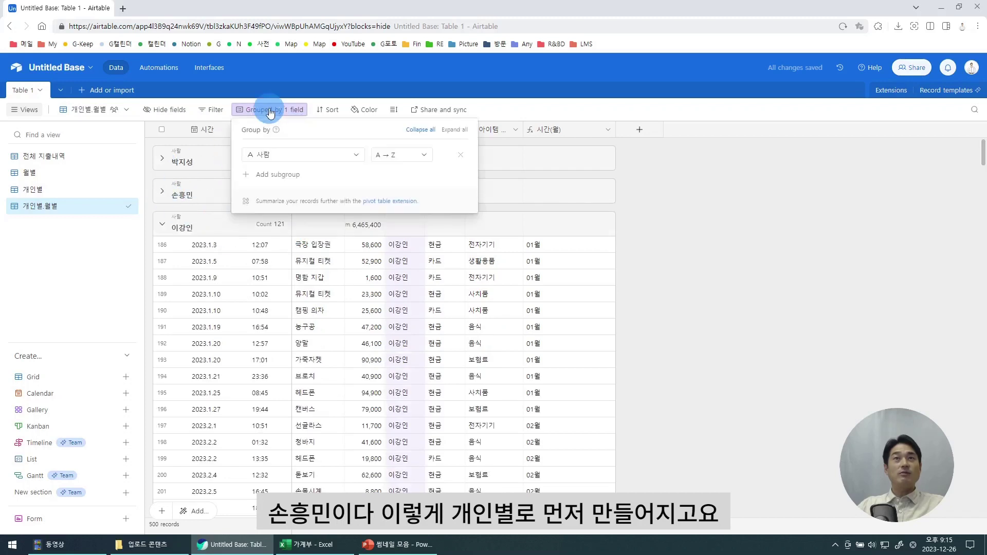
pyautogui.click(276, 177)
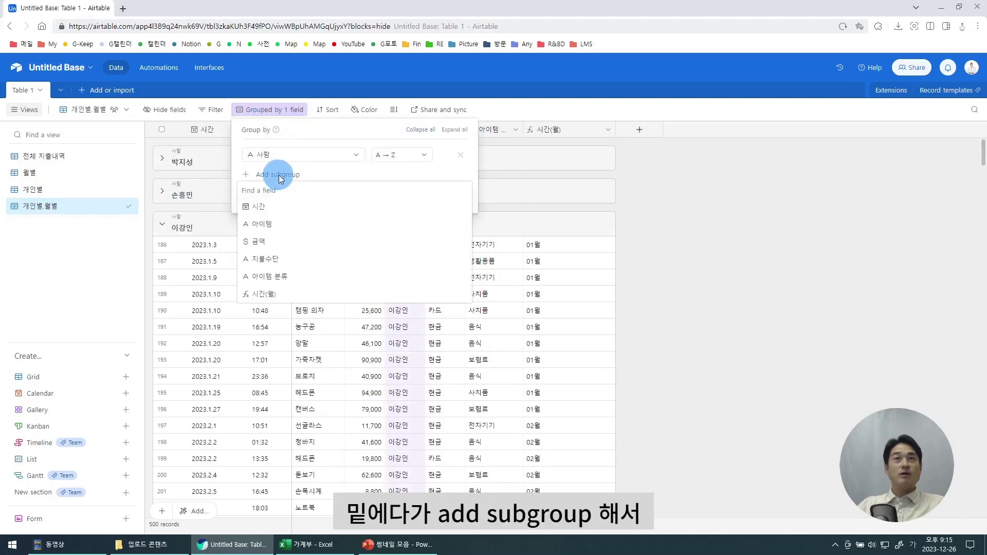
pyautogui.click(265, 293)
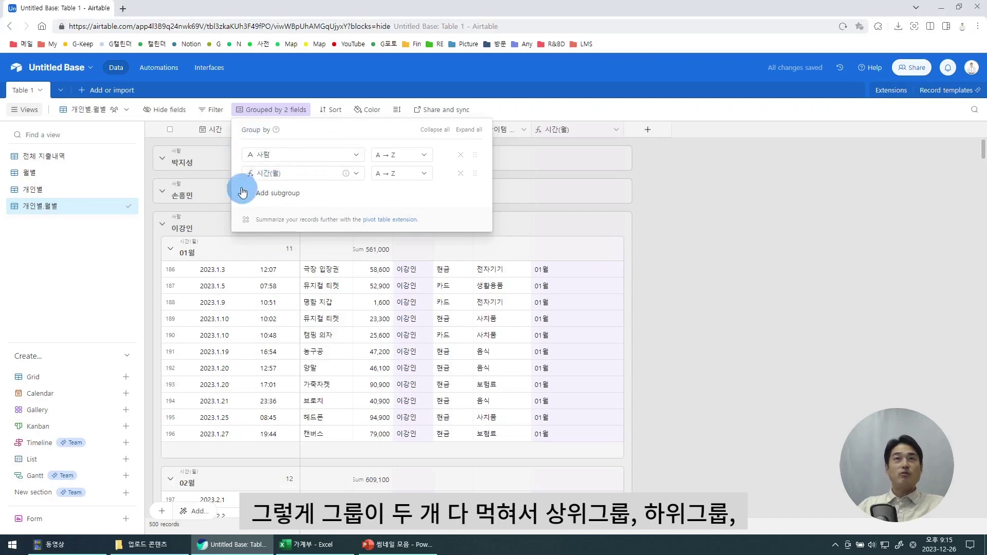
# Collapse all person groups and their month subgroups in the 개인별.월별 view
pyautogui.click(209, 232)
pyautogui.click(162, 224)
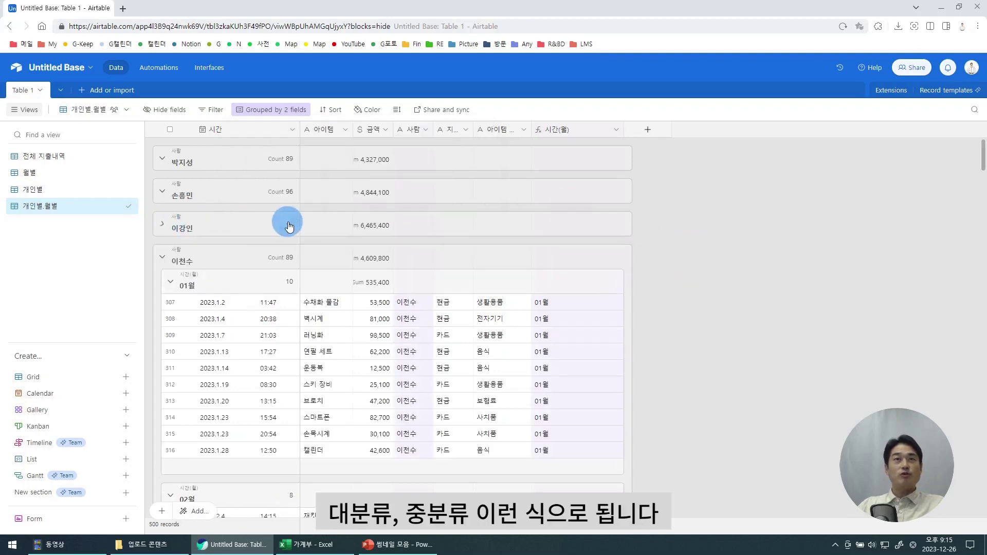
pyautogui.rightClick(289, 226)
pyautogui.click(303, 297)
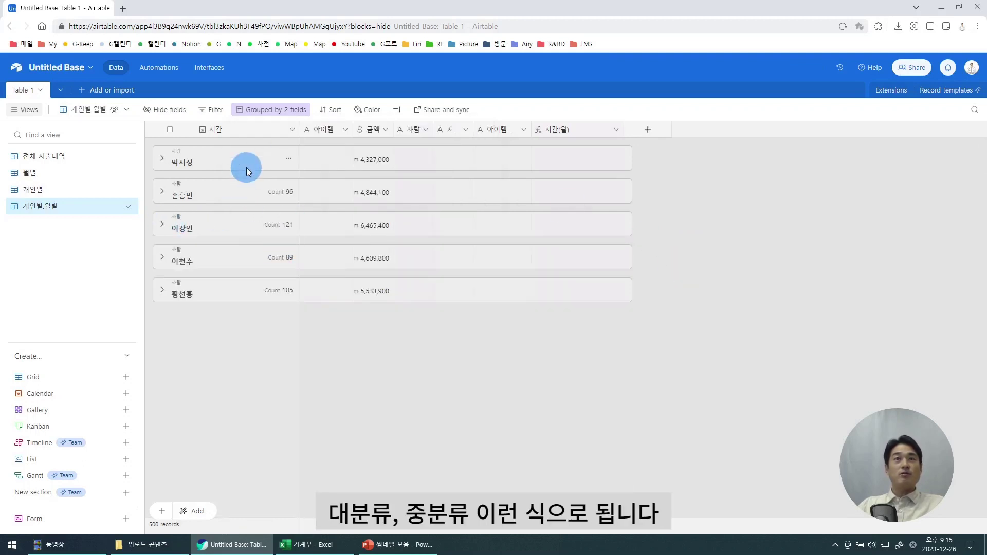
# Expand the first person's group and review its monthly 금액 subtotals from 01월 through 12월
pyautogui.click(162, 159)
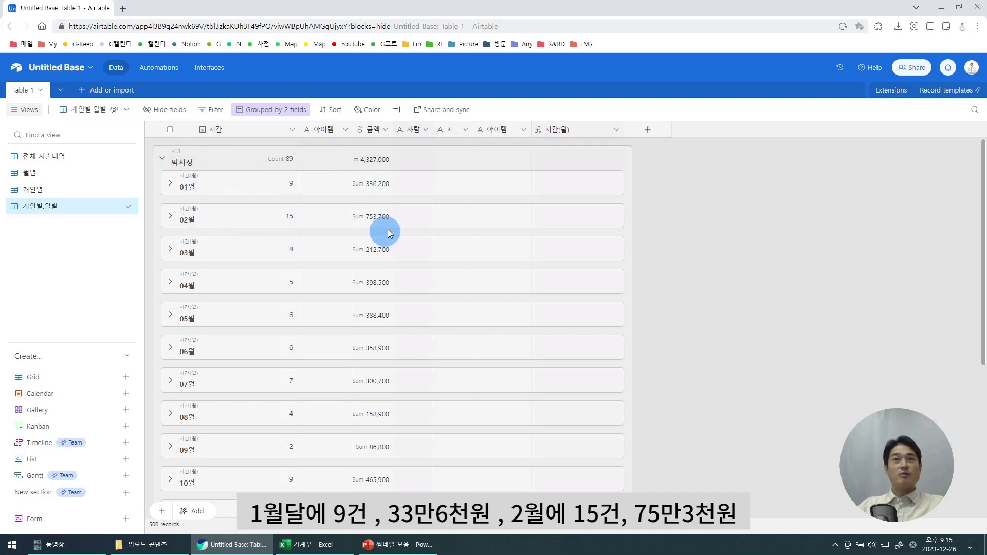
pyautogui.scroll(-3, 338, 249)
pyautogui.scroll(-2, 338, 249)
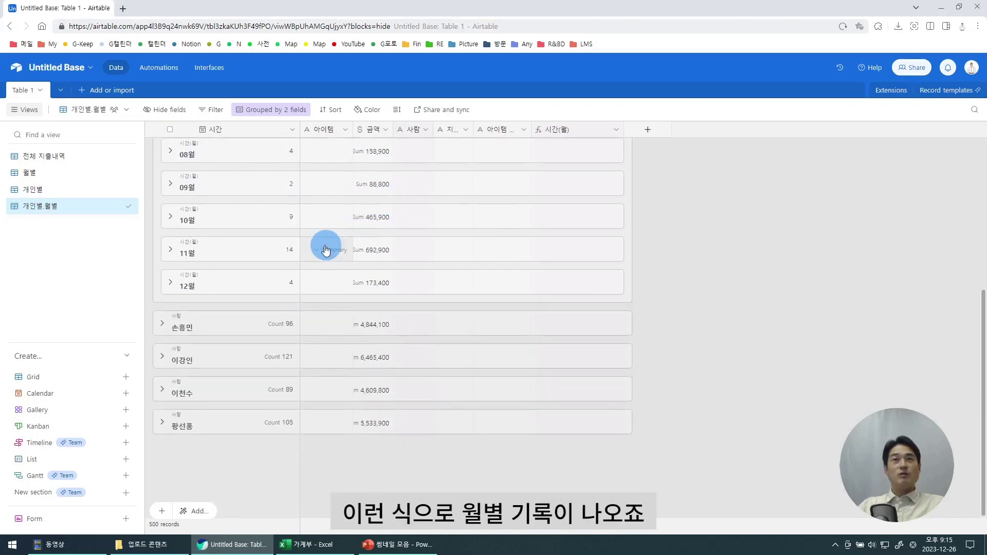
pyautogui.scroll(5, 321, 263)
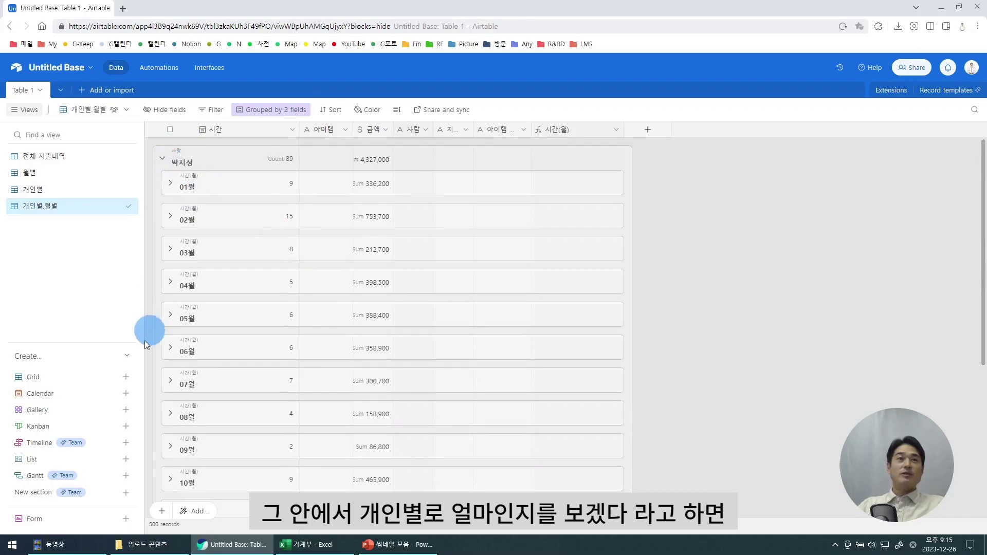
# Create a collaborative grid view named 월별.개인별
pyautogui.click(126, 377)
pyautogui.write('월별.')
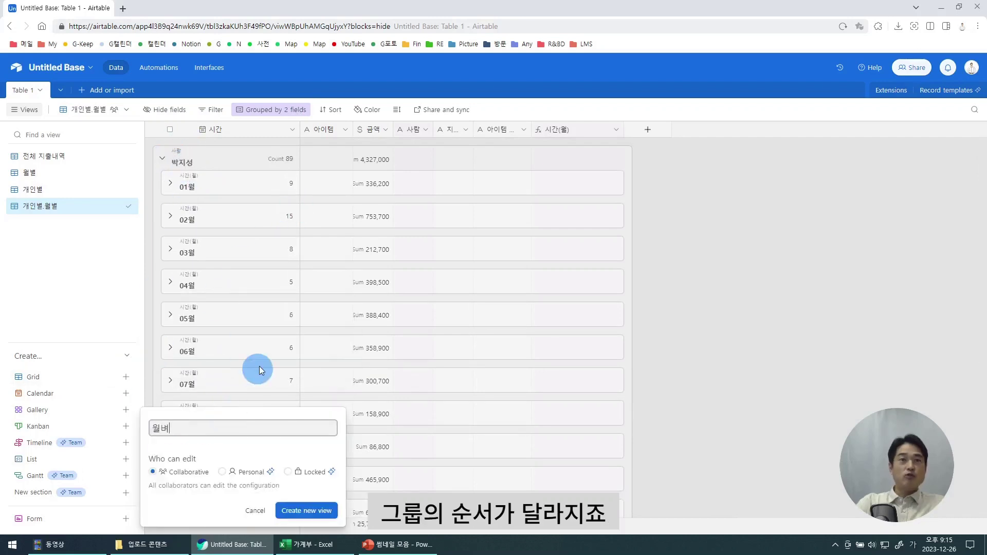
pyautogui.write('개인별')
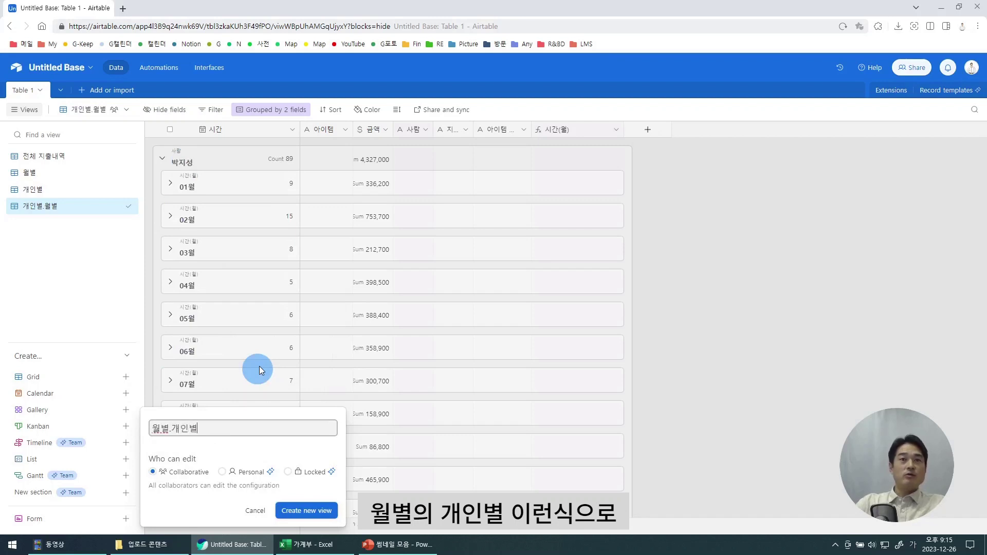
pyautogui.press('Return')
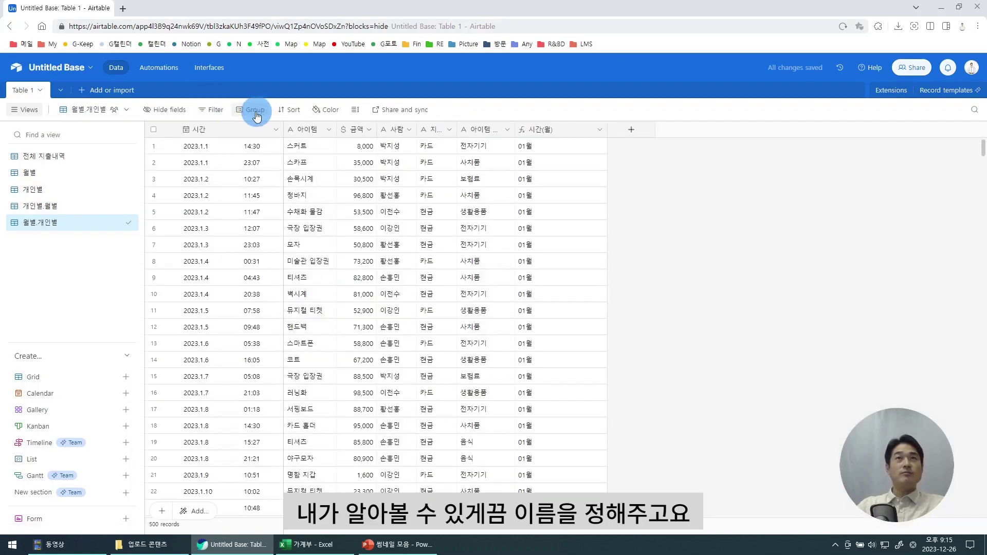
# Group the 월별.개인별 view by 시간(월), with 사람 as its subgroup
pyautogui.click(257, 116)
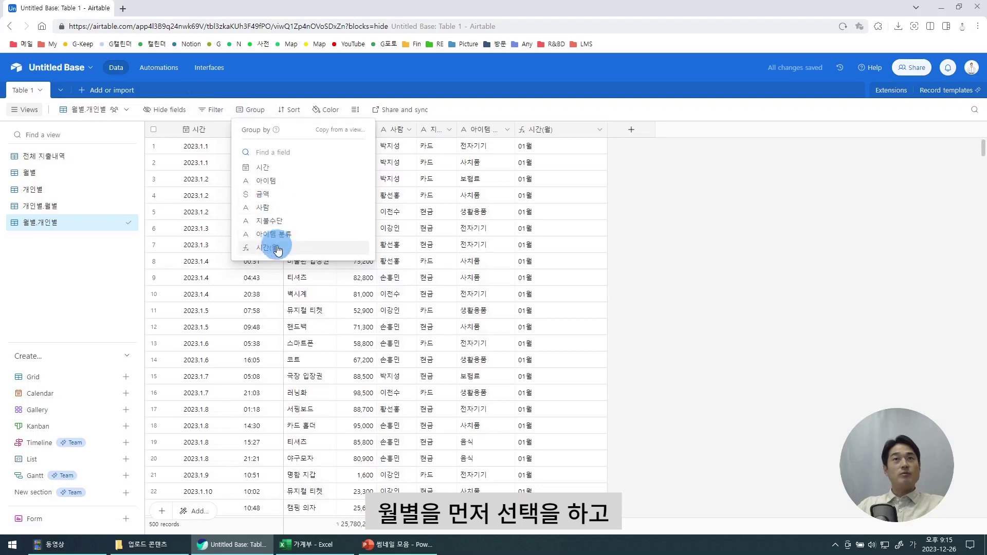
pyautogui.click(277, 250)
pyautogui.click(275, 175)
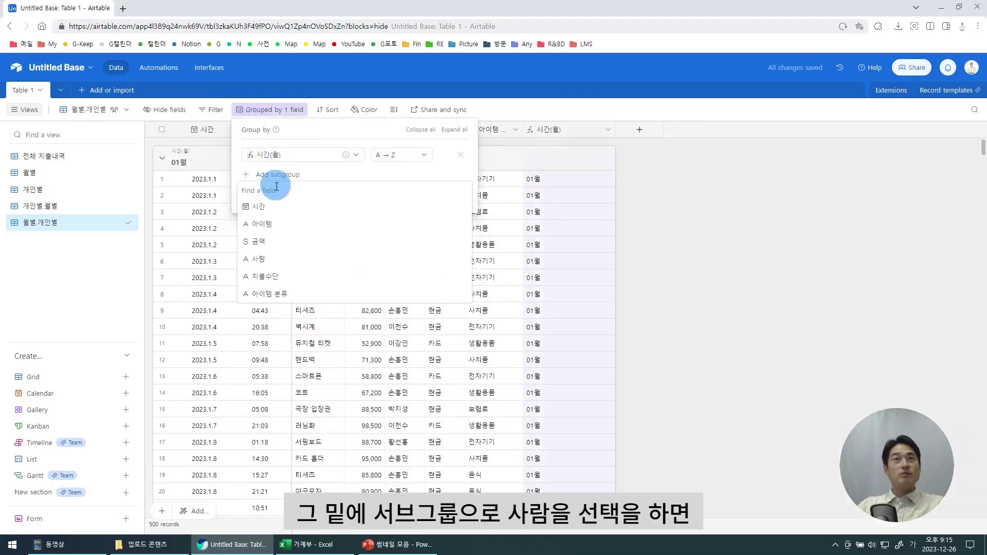
pyautogui.click(268, 262)
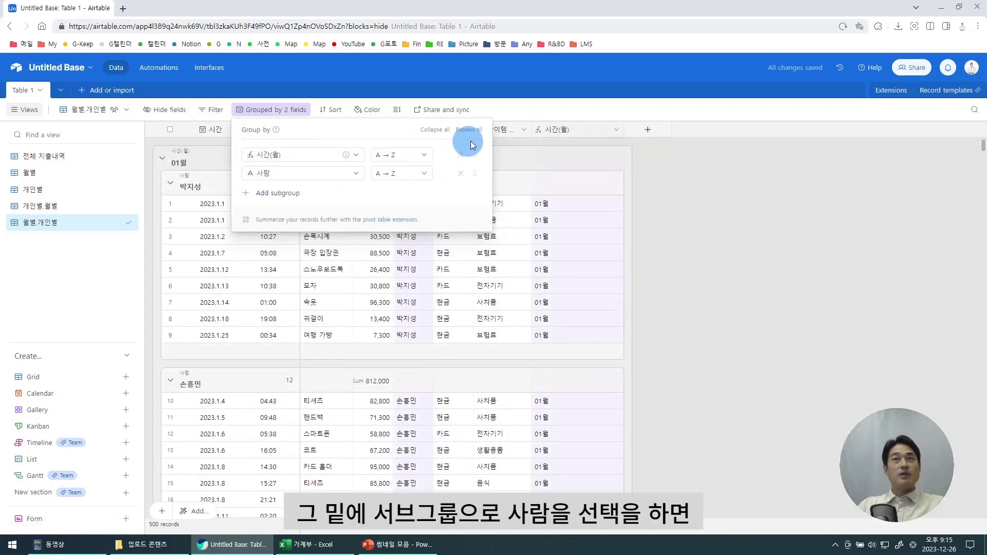
# Collapse all month groups and subgroups in the 월별.개인별 view, and expand 01월 to show its per-person subtotals
pyautogui.click(164, 167)
pyautogui.click(287, 163)
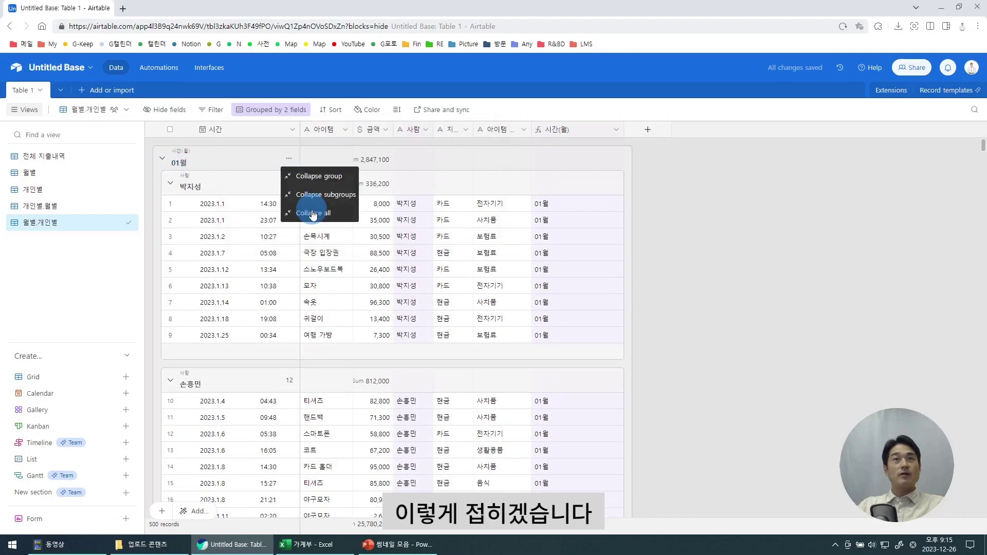
pyautogui.click(290, 208)
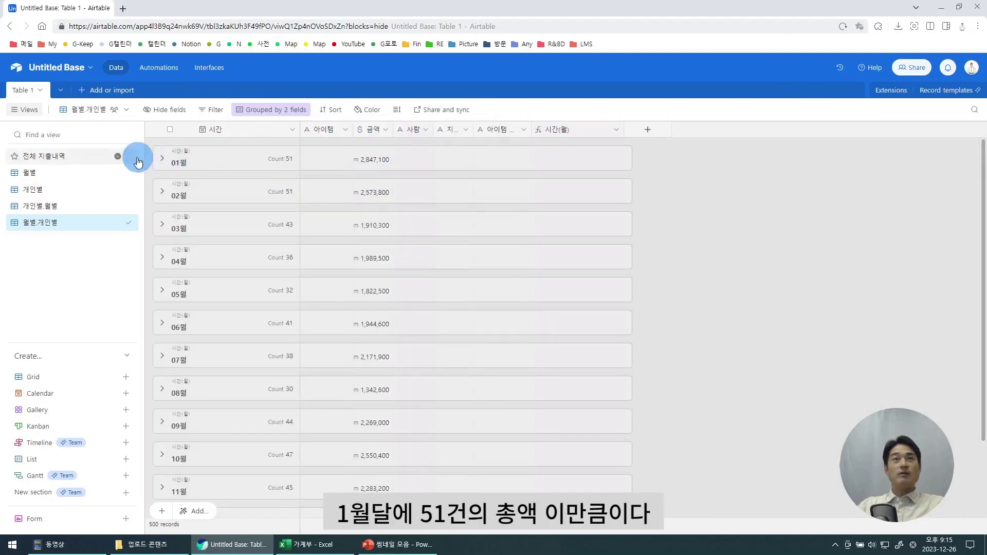
pyautogui.click(162, 161)
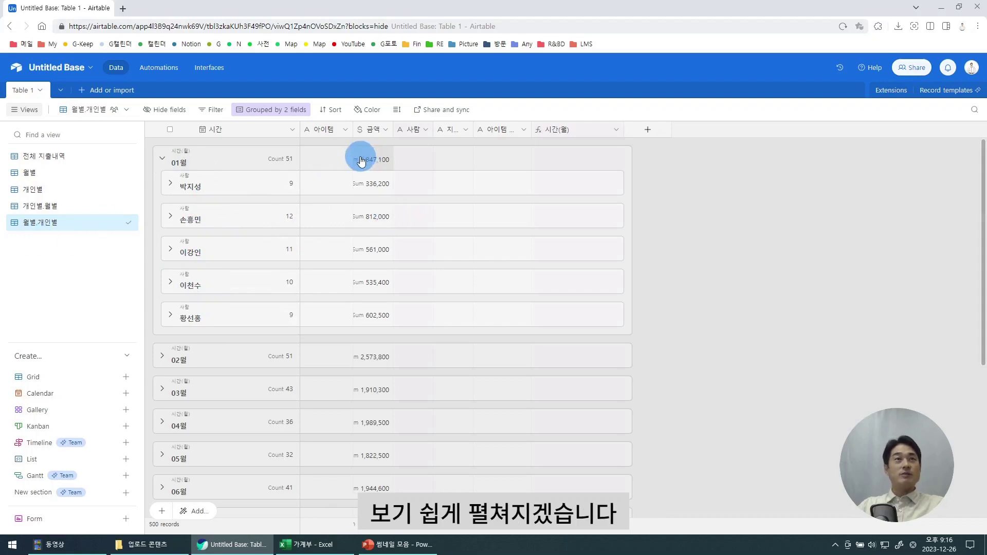
# Switch to the 전체 지출내역 view and widen the 아이템 분류 and 사람 columns
pyautogui.click(48, 157)
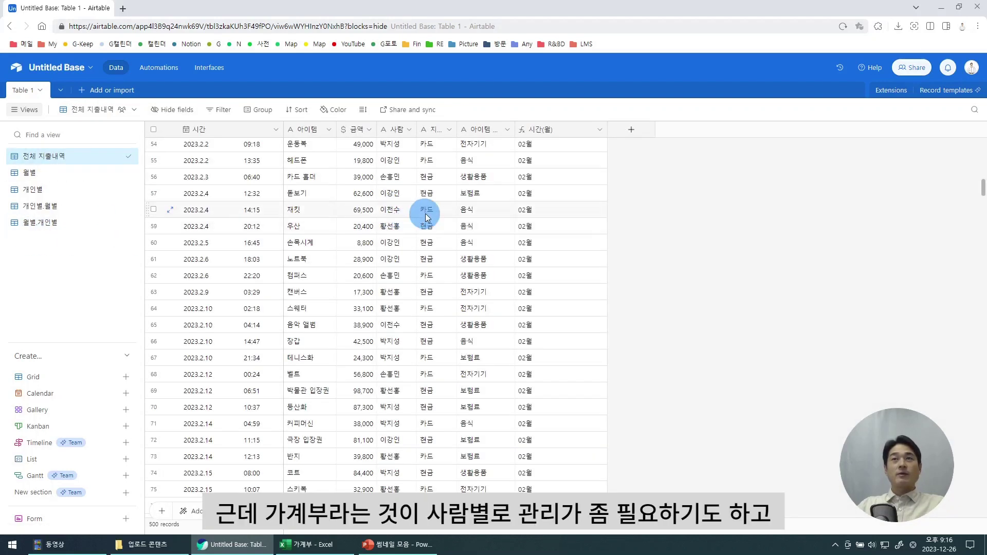
pyautogui.click(392, 129)
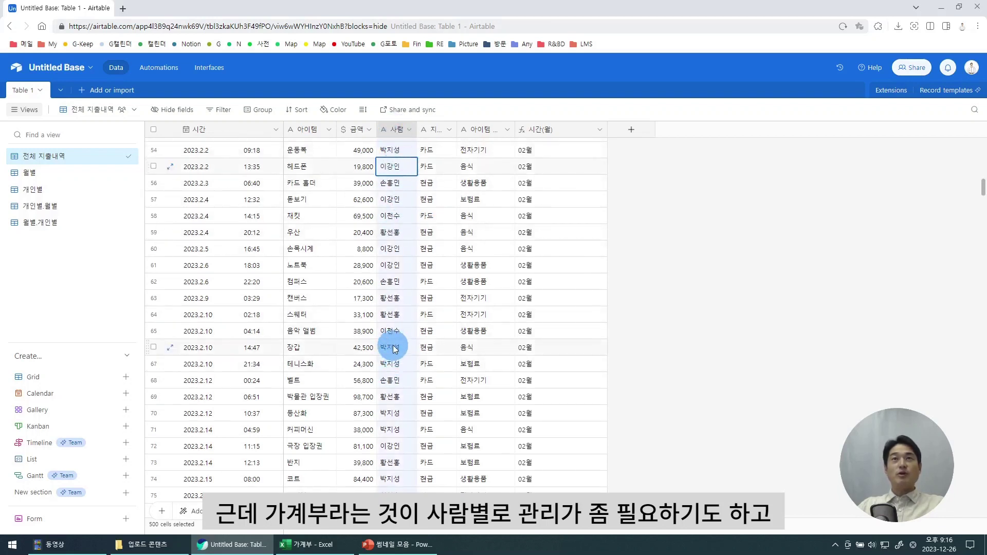
pyautogui.moveTo(481, 150); pyautogui.dragTo(528, 129)
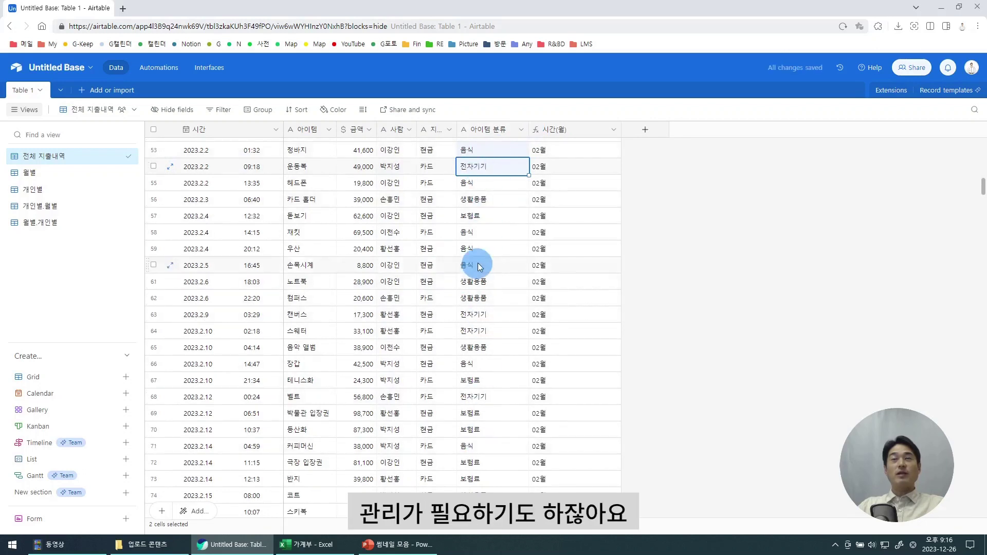
pyautogui.click(396, 168)
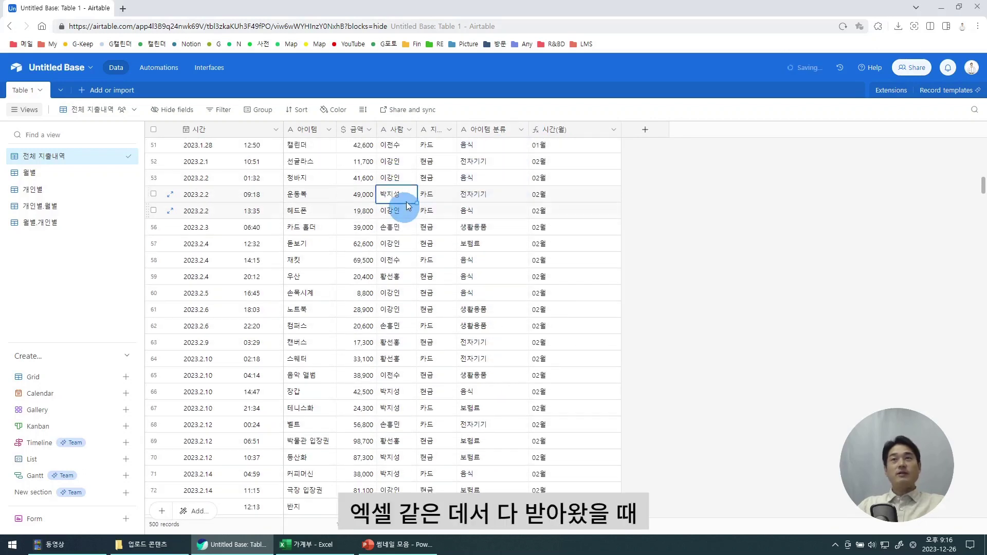
pyautogui.moveTo(398, 146); pyautogui.dragTo(398, 377)
pyautogui.scroll(1, 388, 159)
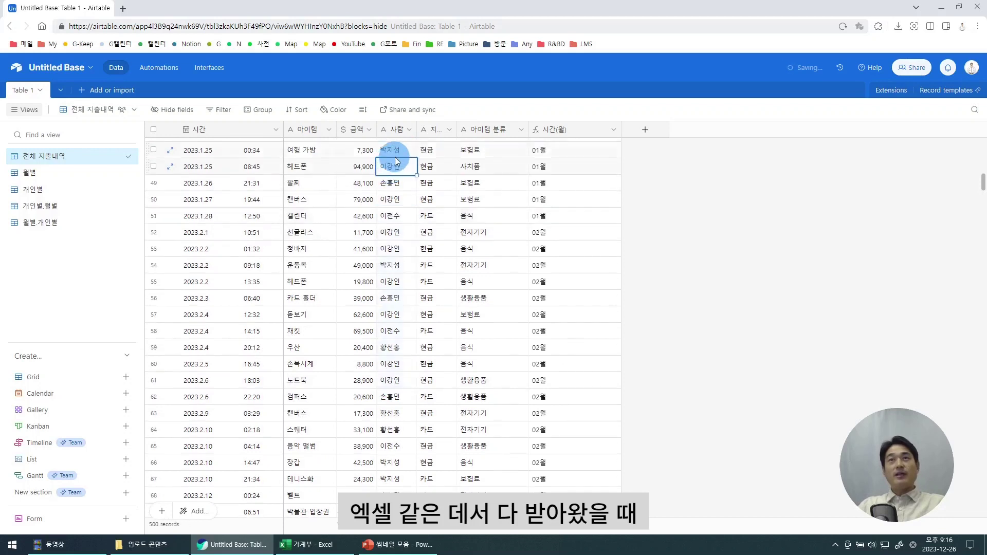
pyautogui.click(395, 131)
pyautogui.moveTo(418, 132); pyautogui.dragTo(436, 133)
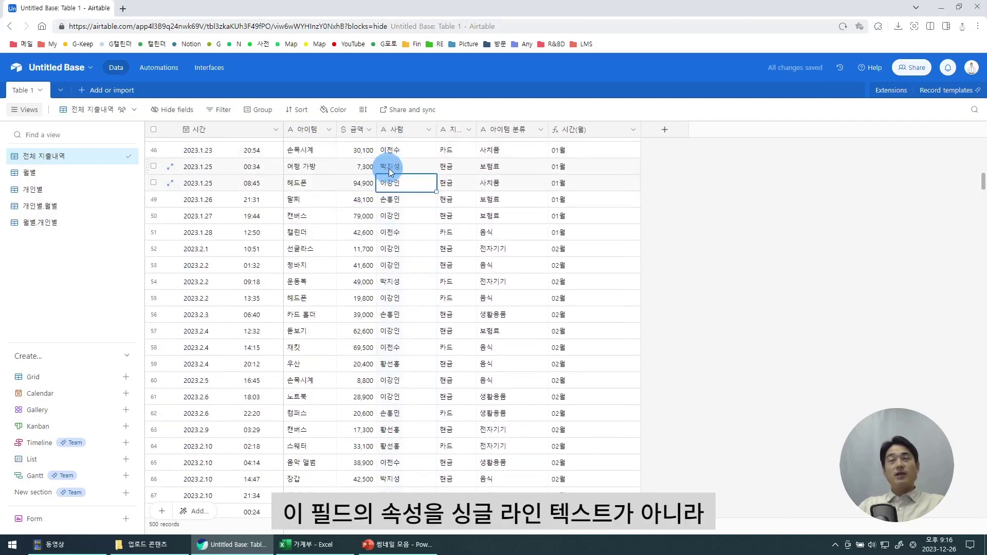
# Convert the 사람 field from single line text to Single select, keeping colour-coded options on, and accept the impact on dependent views
pyautogui.scroll(1, 392, 136)
pyautogui.doubleClick(400, 131)
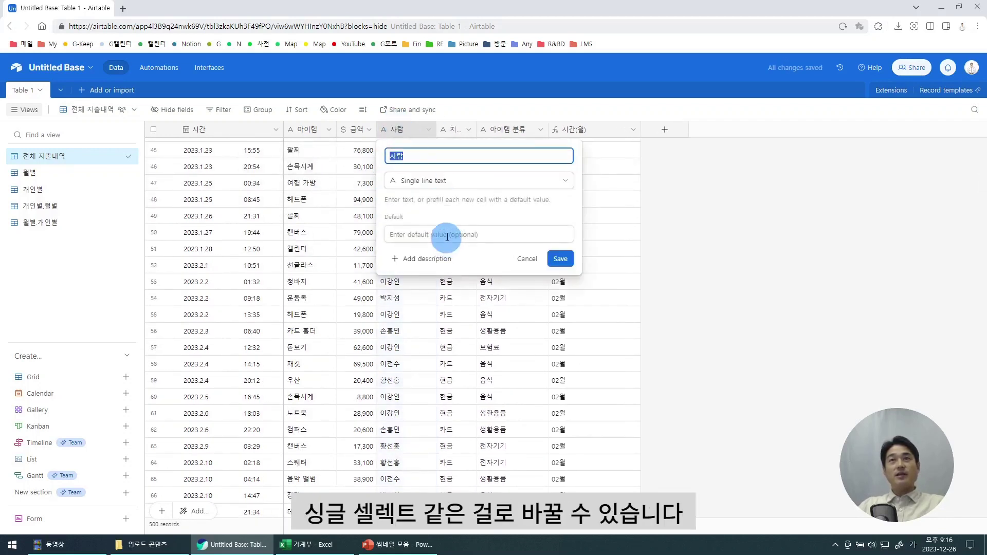
pyautogui.click(441, 182)
pyautogui.write('single')
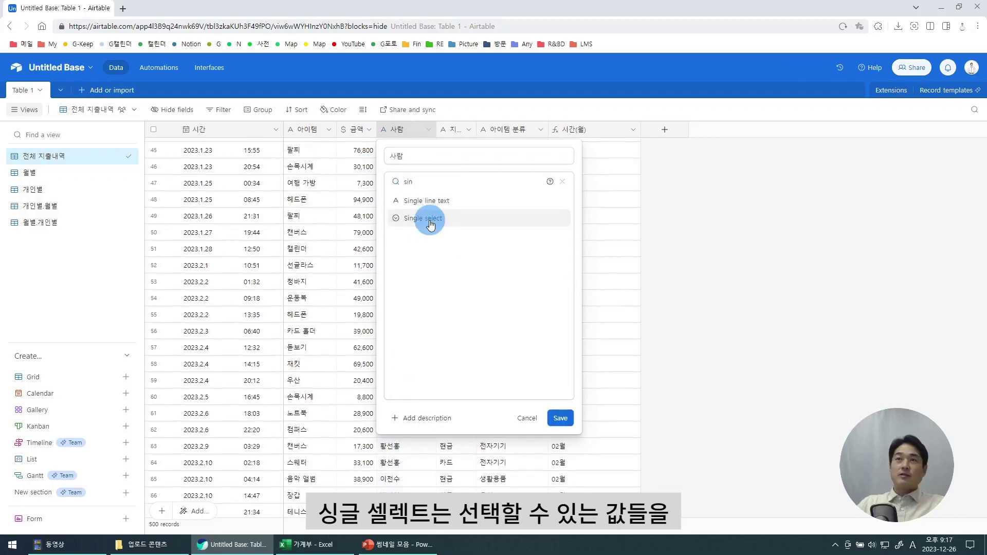
pyautogui.click(430, 218)
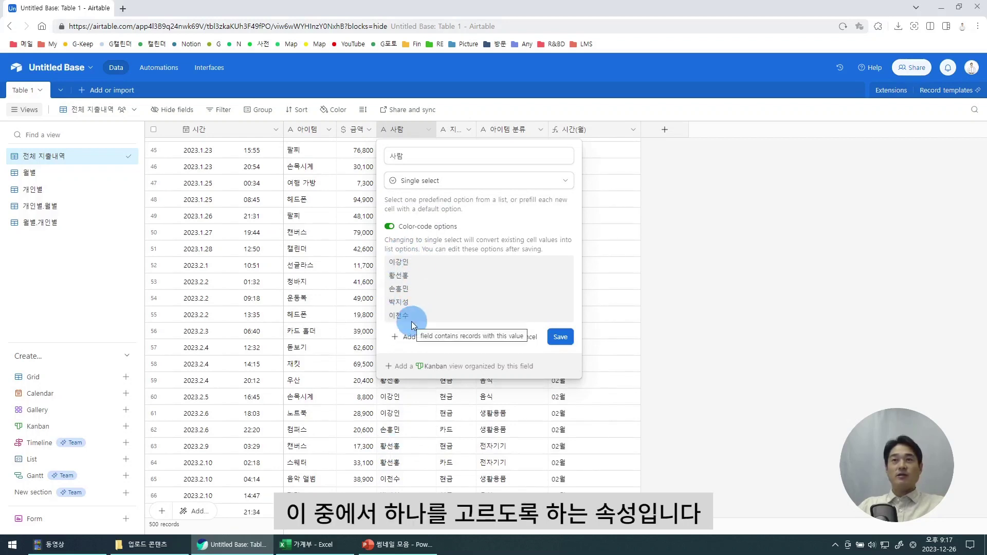
pyautogui.click(559, 337)
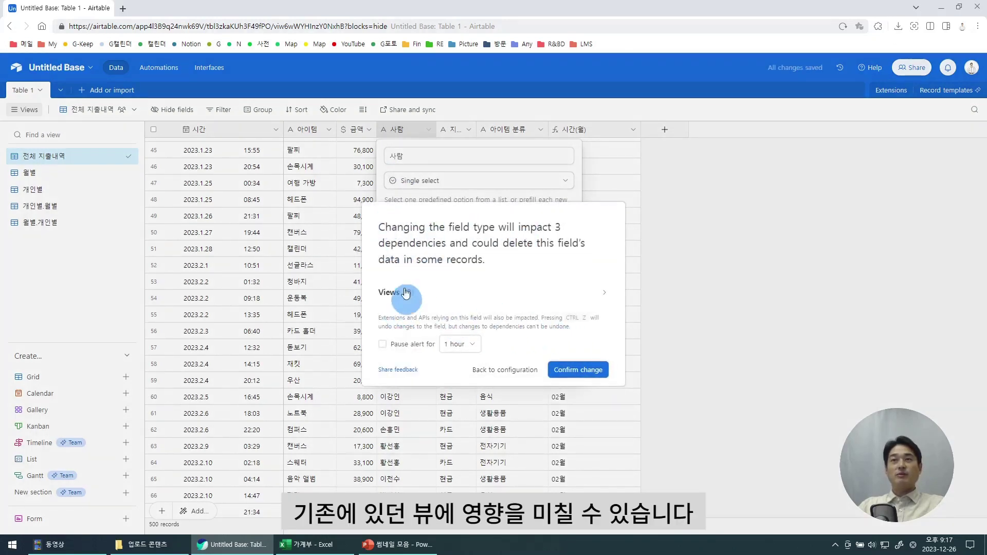
pyautogui.click(577, 369)
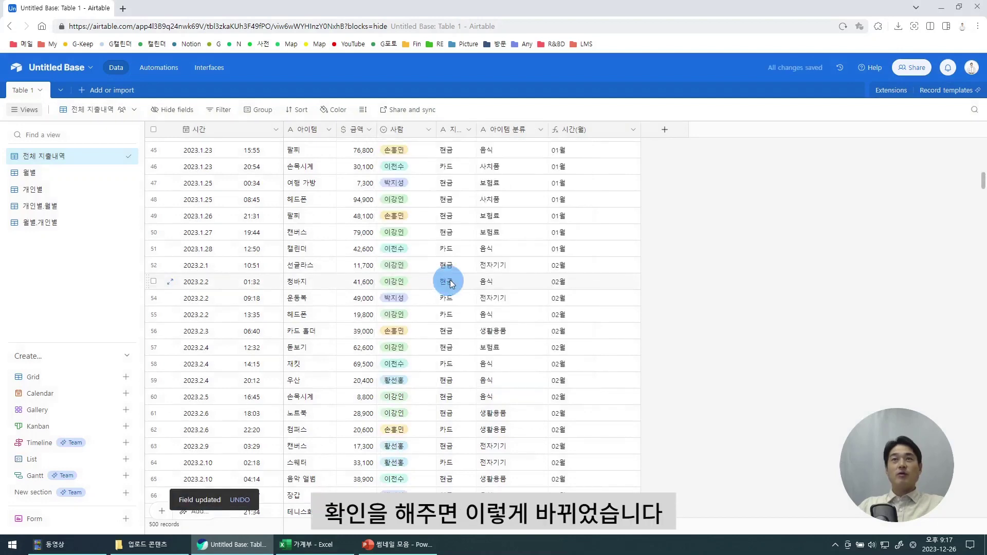
# Inspect the converted 사람 cells and reselect the same person for the 2023.1.8 15:27 티셔츠 record
pyautogui.click(421, 152)
pyautogui.click(421, 184)
pyautogui.click(414, 263)
pyautogui.scroll(2, 414, 328)
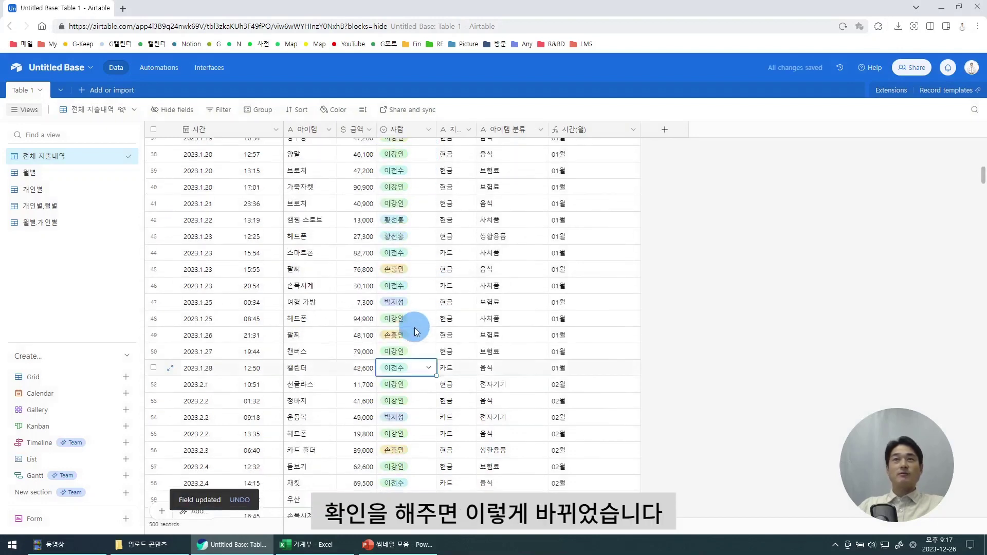
pyautogui.scroll(6, 414, 328)
pyautogui.click(394, 168)
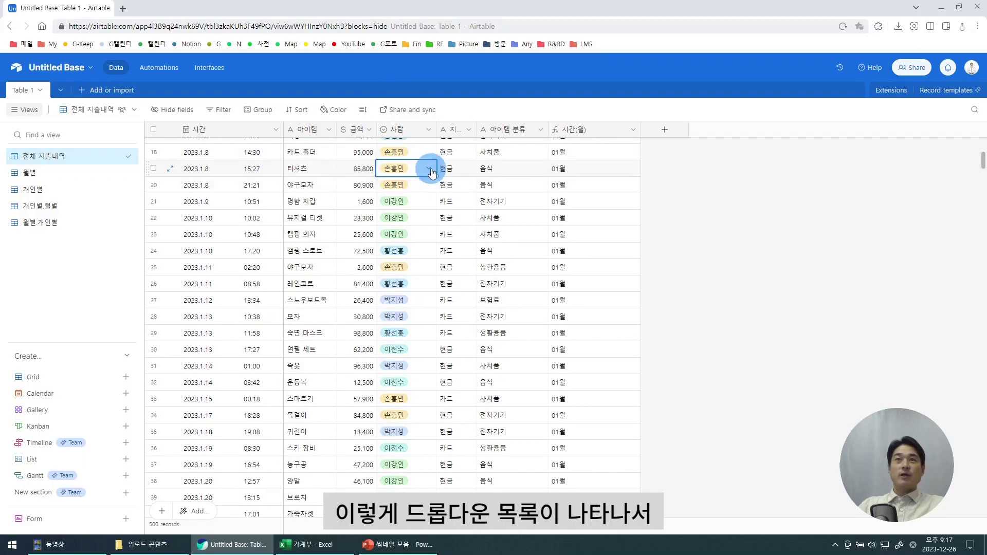
pyautogui.click(430, 168)
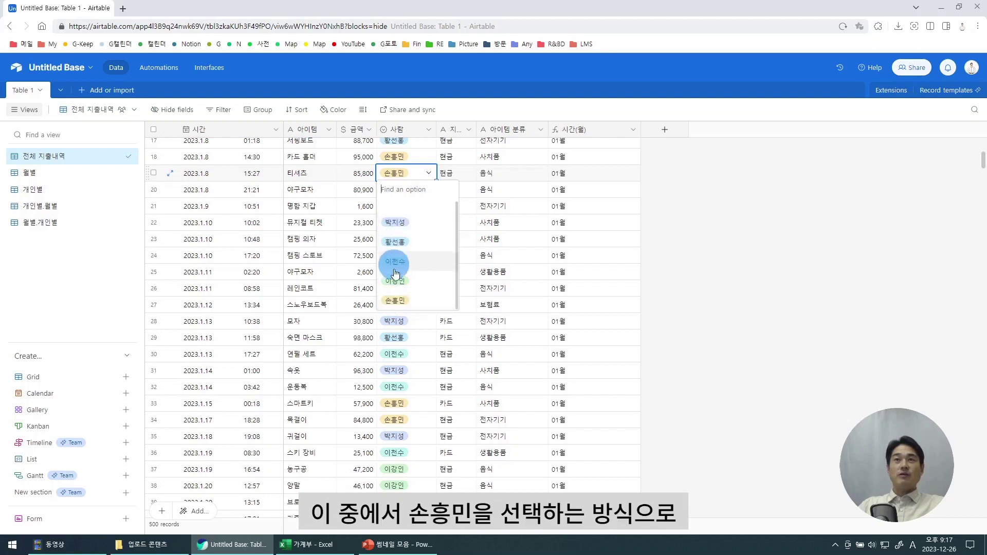
pyautogui.click(395, 300)
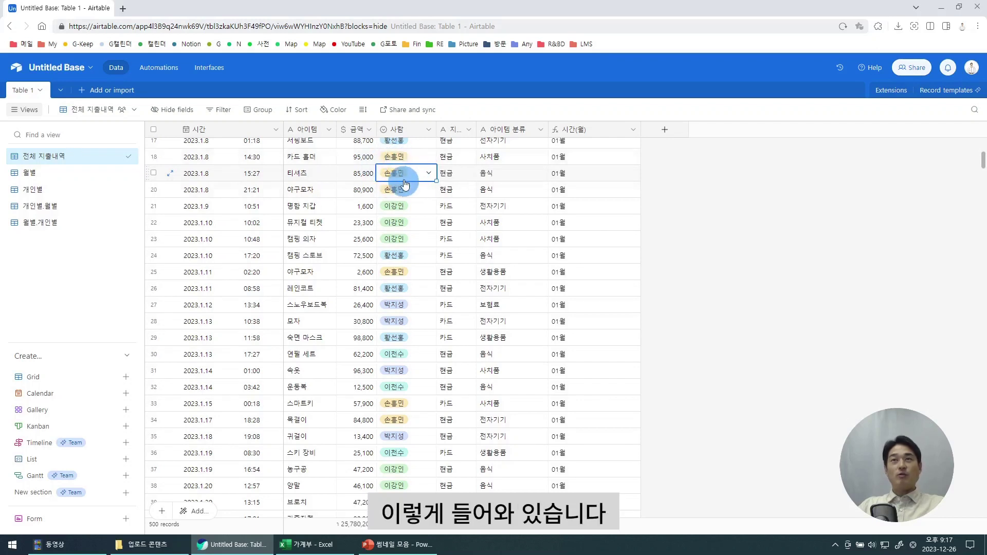
# Convert the 지불수단 field to Single select with the colour-coded options 현금 and 카드
pyautogui.doubleClick(453, 131)
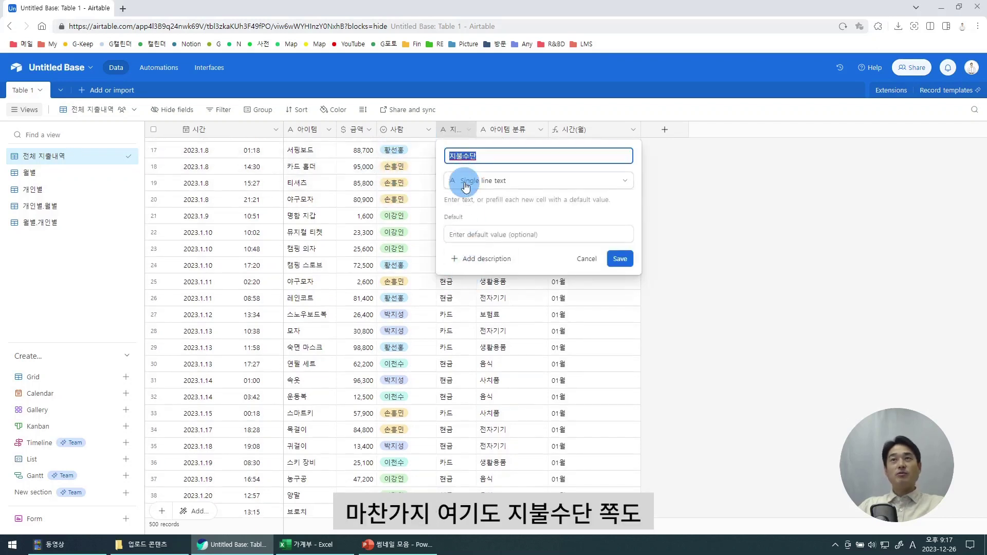
pyautogui.click(493, 181)
pyautogui.click(482, 224)
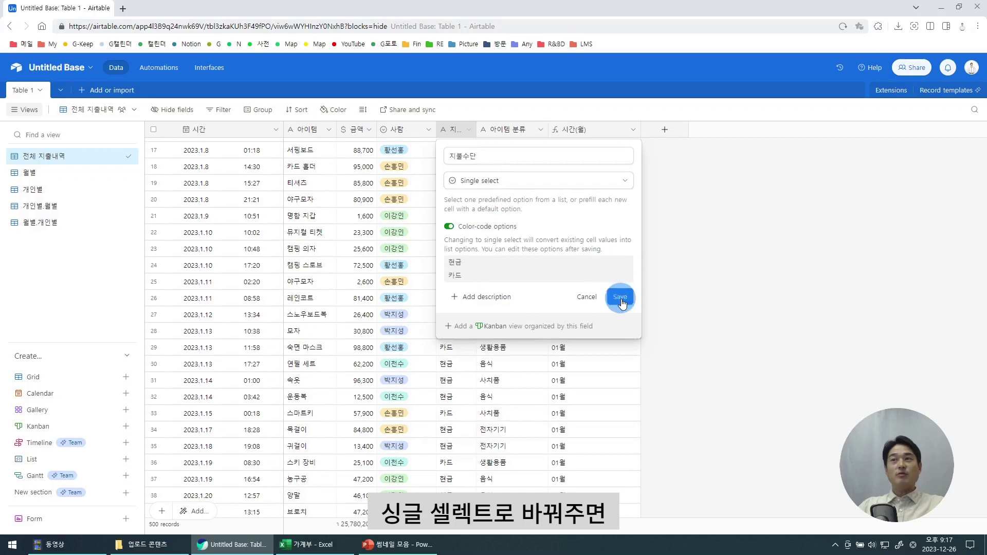
pyautogui.click(621, 301)
pyautogui.click(578, 337)
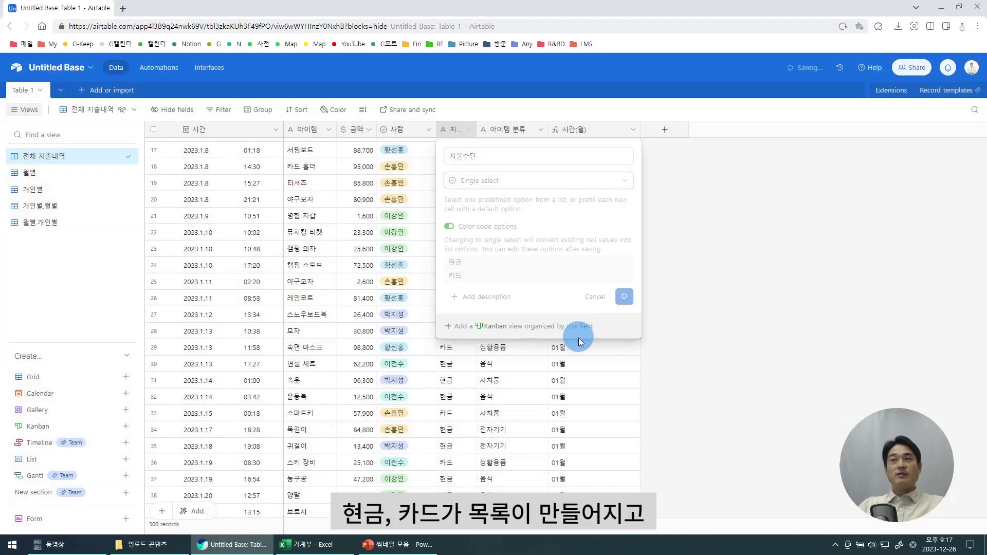
# Check the payment options offered in the 지불수단 cell of the 서핑보드 record without changing it
pyautogui.click(457, 172)
pyautogui.click(469, 176)
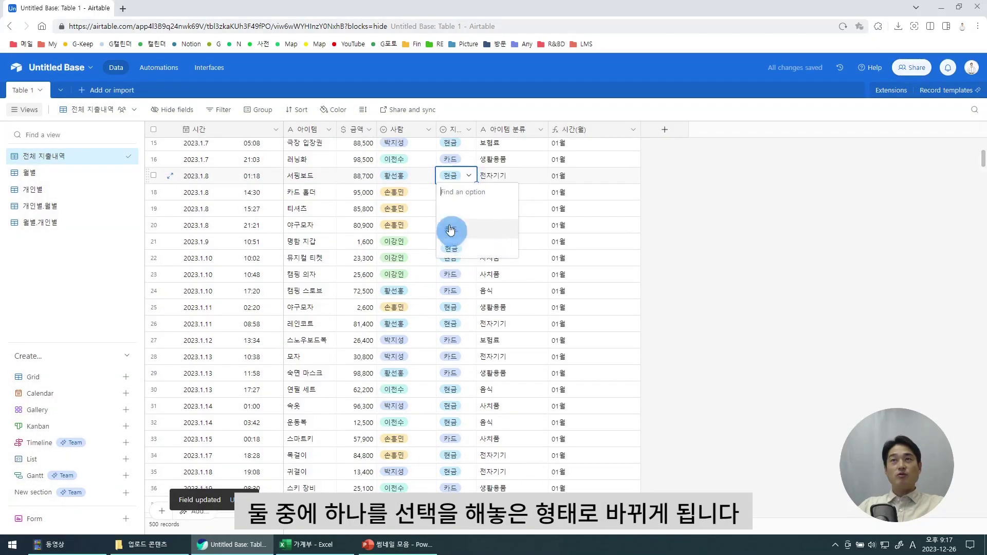
pyautogui.click(507, 345)
# Convert the 아이템 분류 field to Single select with colour-coding of its options turned off
pyautogui.doubleClick(513, 129)
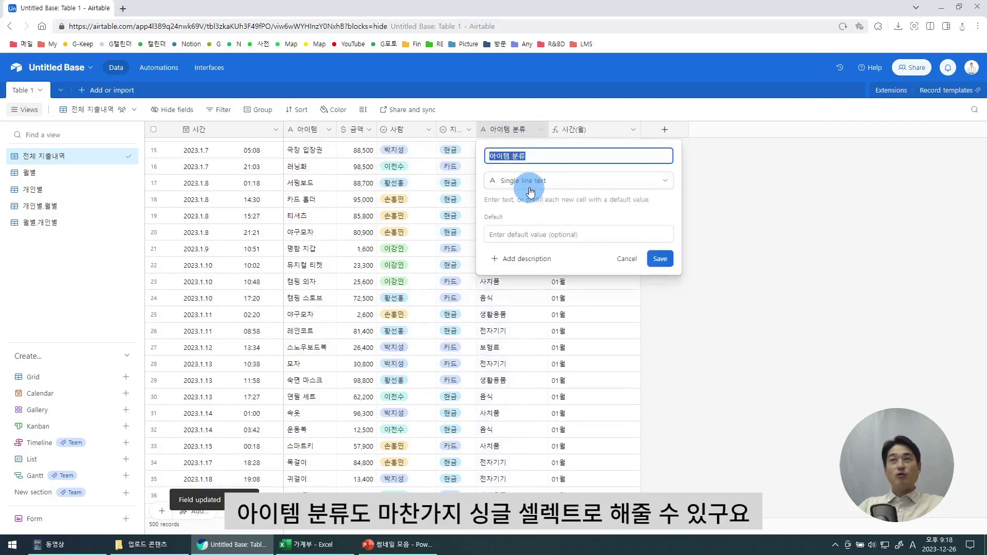
pyautogui.click(555, 181)
pyautogui.write('s')
pyautogui.click(537, 219)
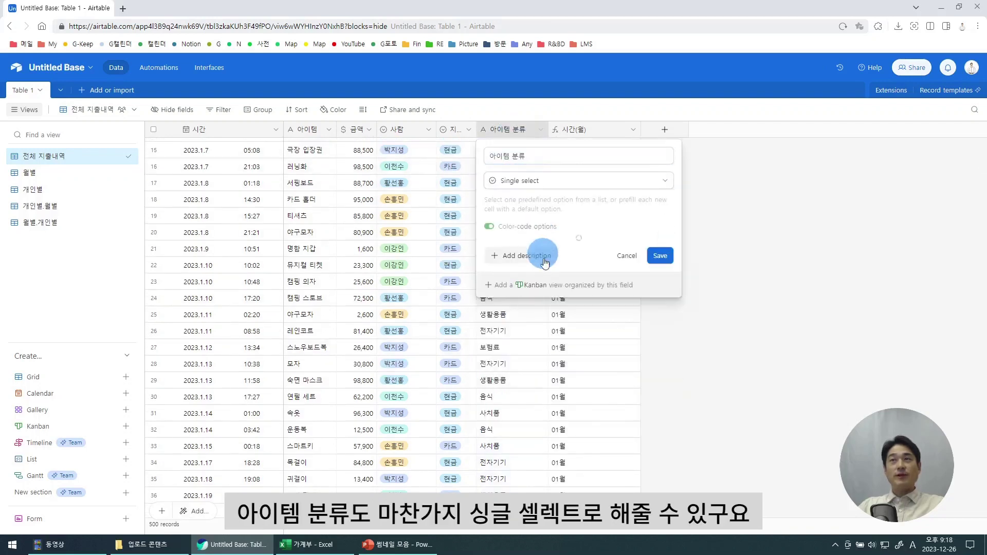
pyautogui.click(489, 227)
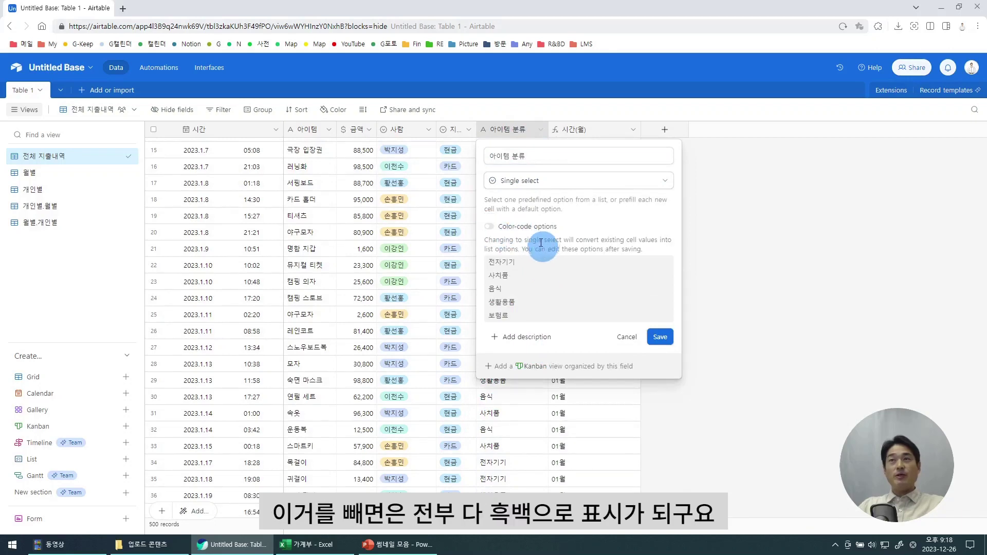
pyautogui.click(660, 338)
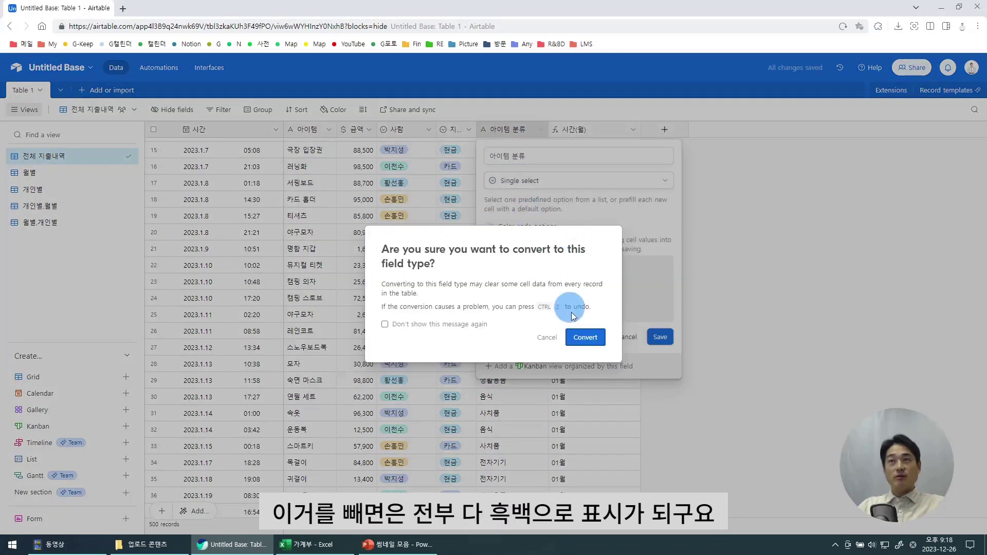
pyautogui.click(585, 337)
# Turn on colour-coding for the 아이템 분류 options, giving 전자기기 teal, 사치품 yellow, 보험료 purple, 생활용품 cyan and 음식 pink
pyautogui.click(490, 231)
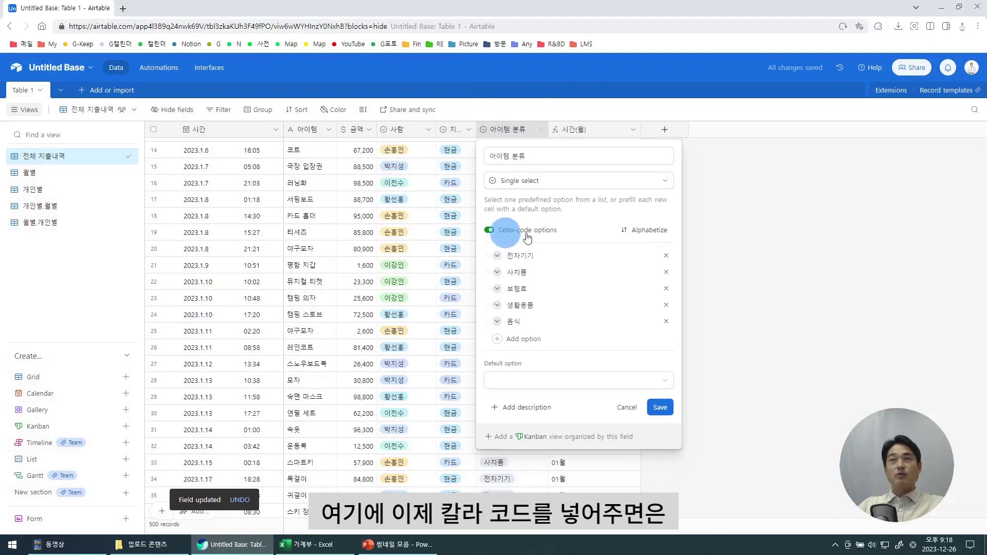
pyautogui.click(653, 406)
pyautogui.click(528, 296)
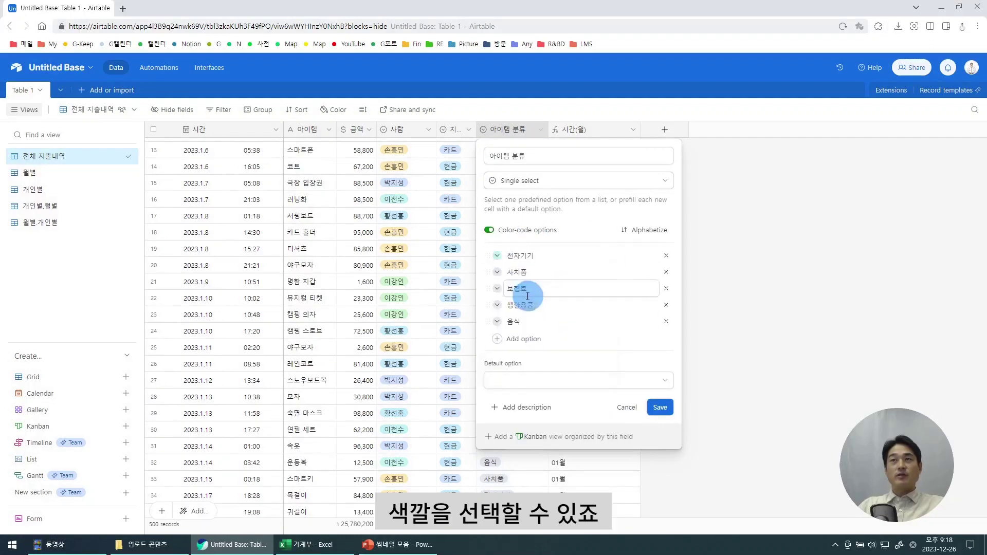
pyautogui.click(496, 288)
pyautogui.click(504, 305)
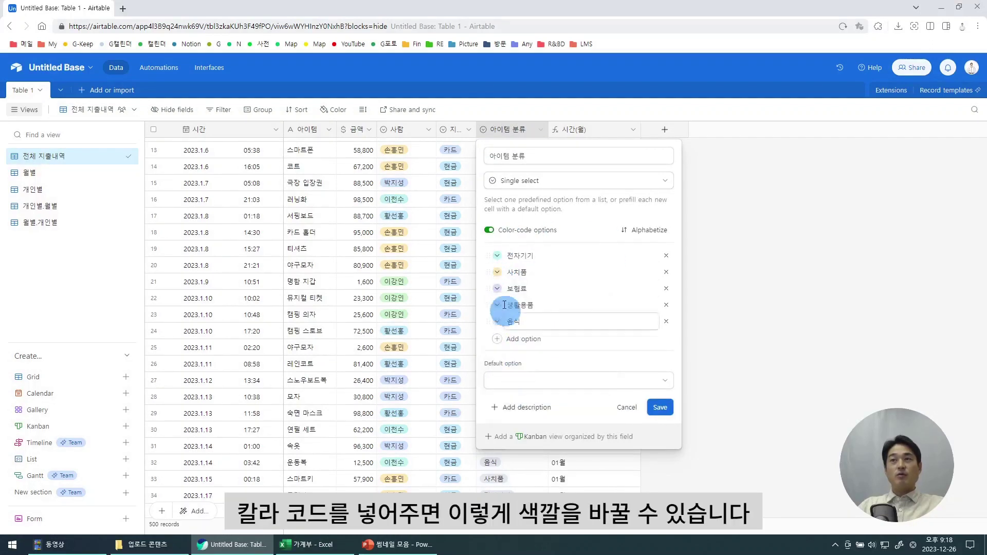
pyautogui.click(496, 305)
pyautogui.click(511, 313)
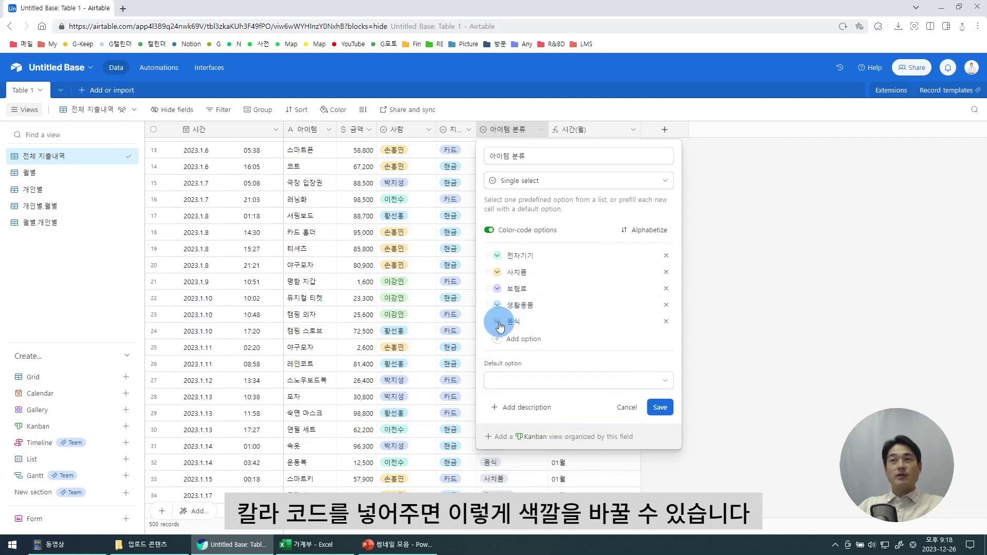
pyautogui.click(499, 326)
pyautogui.click(518, 393)
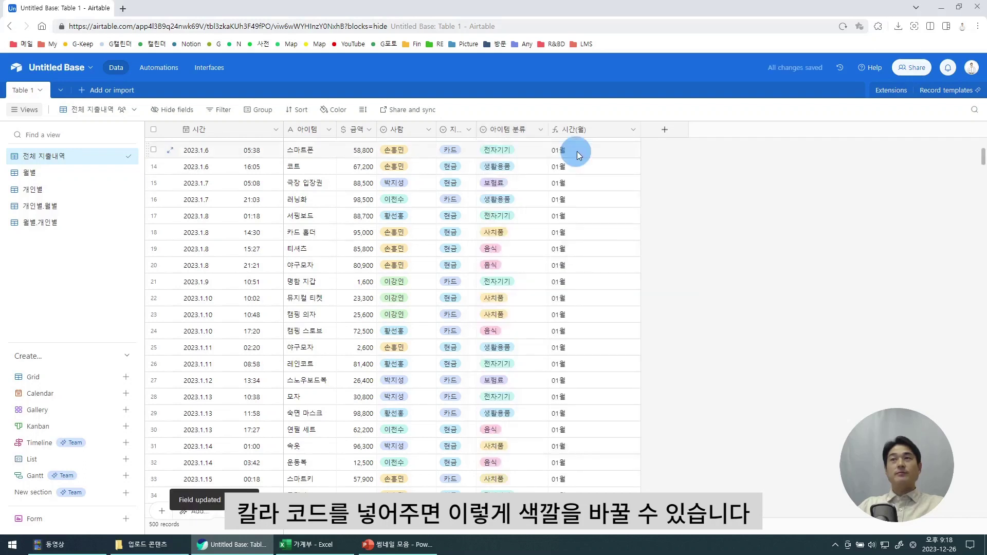
# Look over the colour-coded category cells and the 사람 cells in the ledger records
pyautogui.scroll(1, 575, 148)
pyautogui.doubleClick(580, 130)
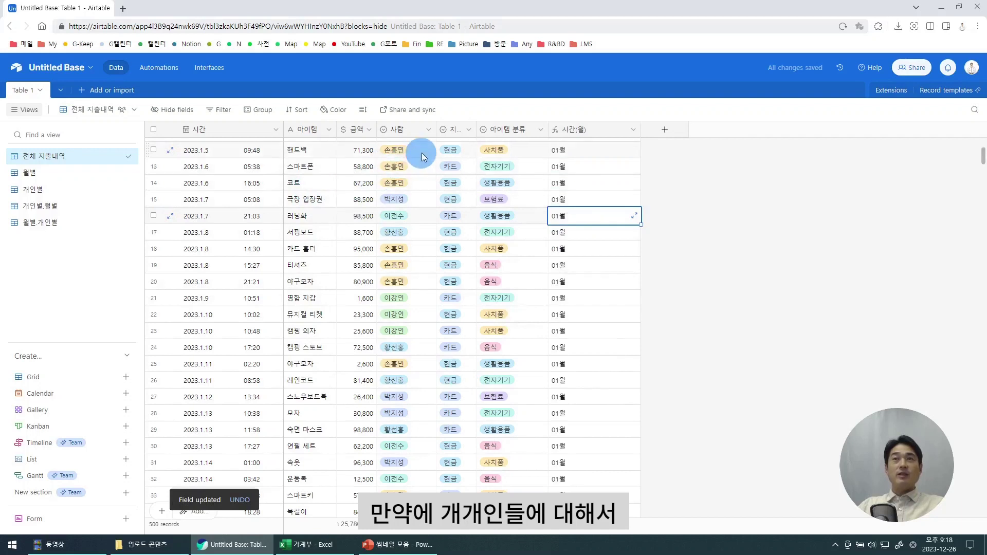
pyautogui.scroll(1, 421, 154)
pyautogui.click(417, 199)
pyautogui.click(418, 259)
pyautogui.click(413, 196)
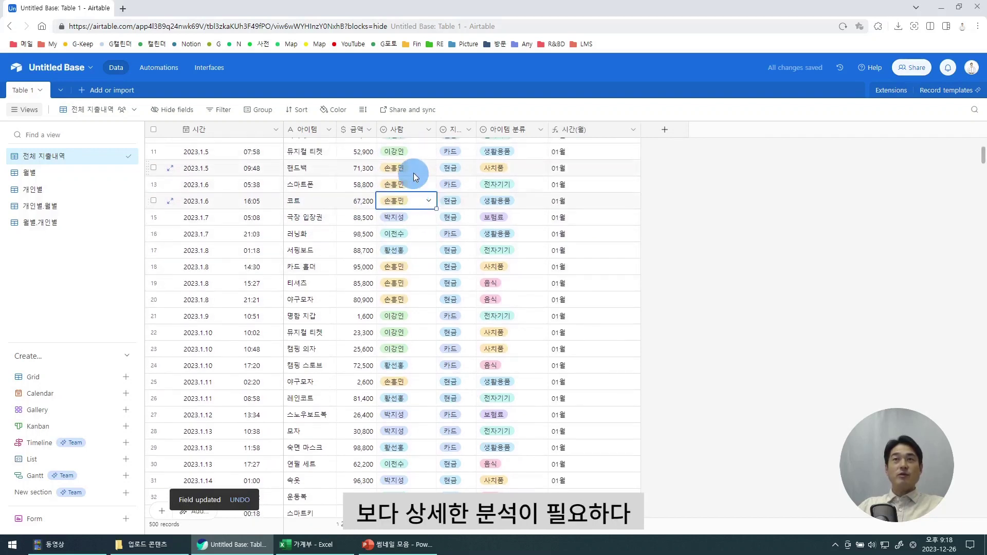
pyautogui.click(413, 172)
pyautogui.click(413, 155)
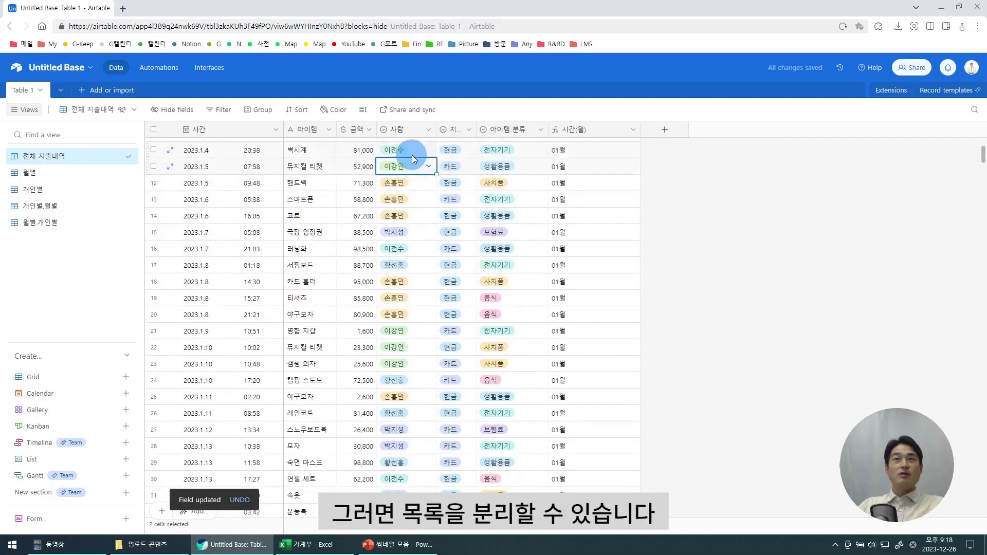
# Create a blank table named 개인 이름 in the base
pyautogui.click(84, 93)
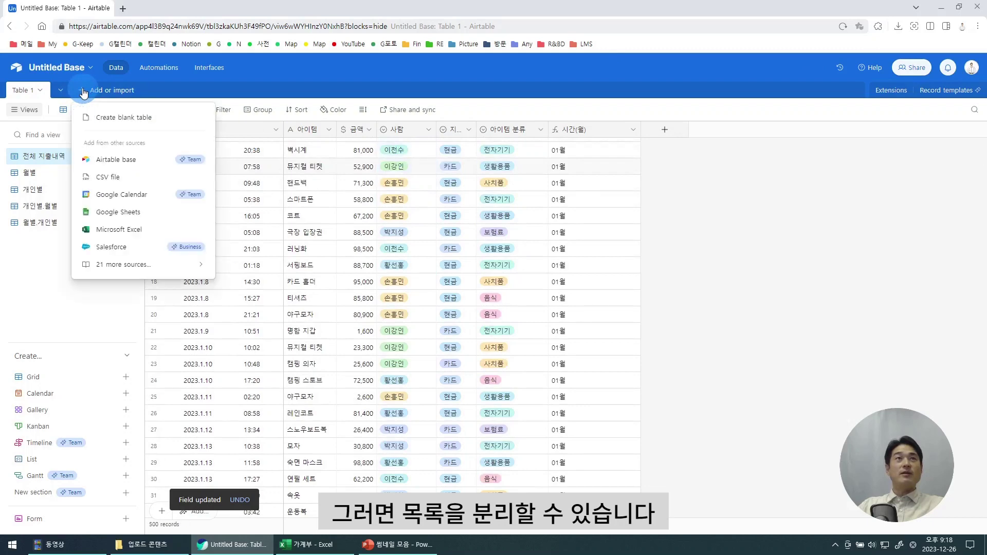
pyautogui.click(129, 116)
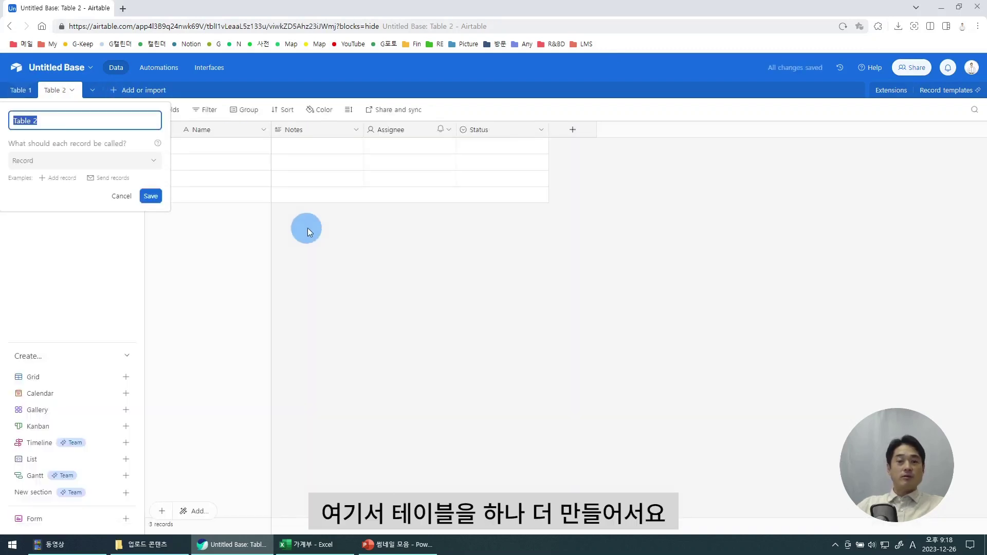
pyautogui.write('개인 이름')
pyautogui.press('Return')
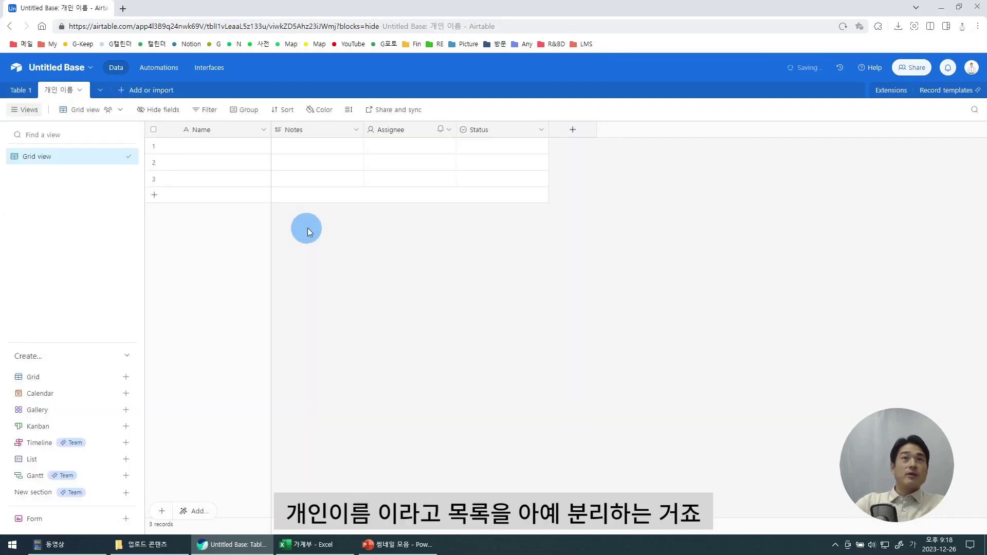
# Enter the five people's names from the ledger in the Name field, one per record
pyautogui.click(224, 149)
pyautogui.write('황선홍이천수')
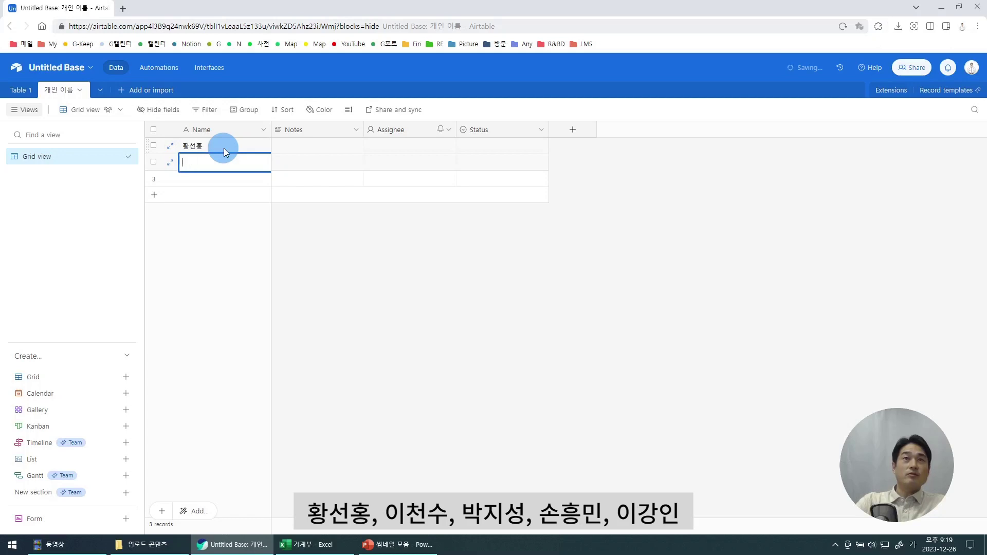
pyautogui.press('Return')
pyautogui.write('박지성')
pyautogui.press('Return')
pyautogui.write('ㅅ손흥민')
pyautogui.press('Return')
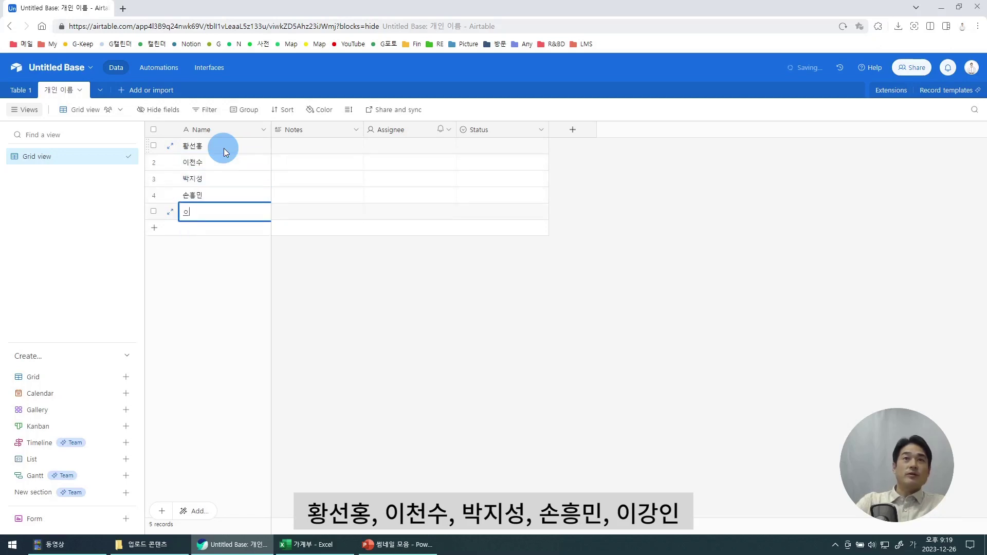
pyautogui.write('이강인')
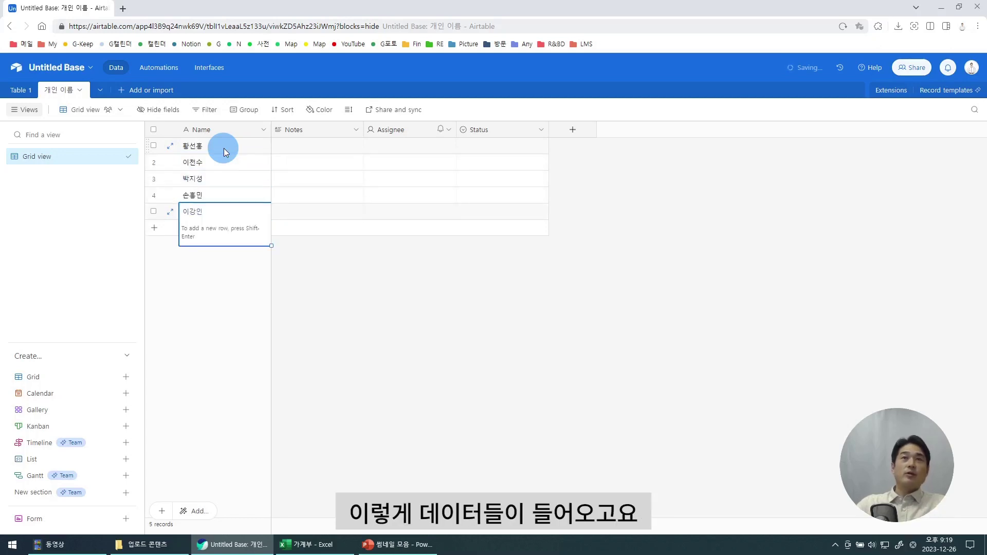
# Change the Notes field to a Single line text field named 연락처, and delete the Assignee and Status fields
pyautogui.click(336, 149)
pyautogui.doubleClick(317, 128)
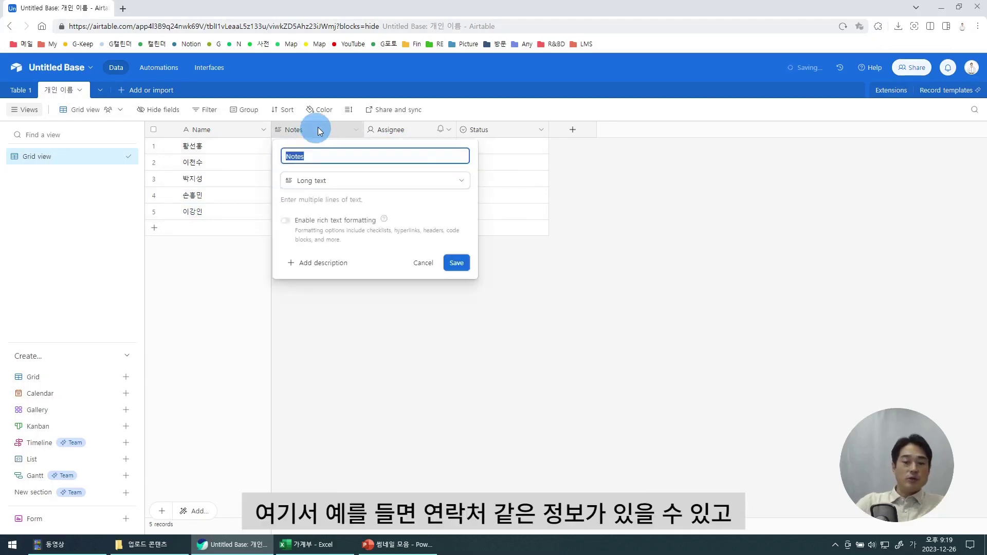
pyautogui.write('연락처')
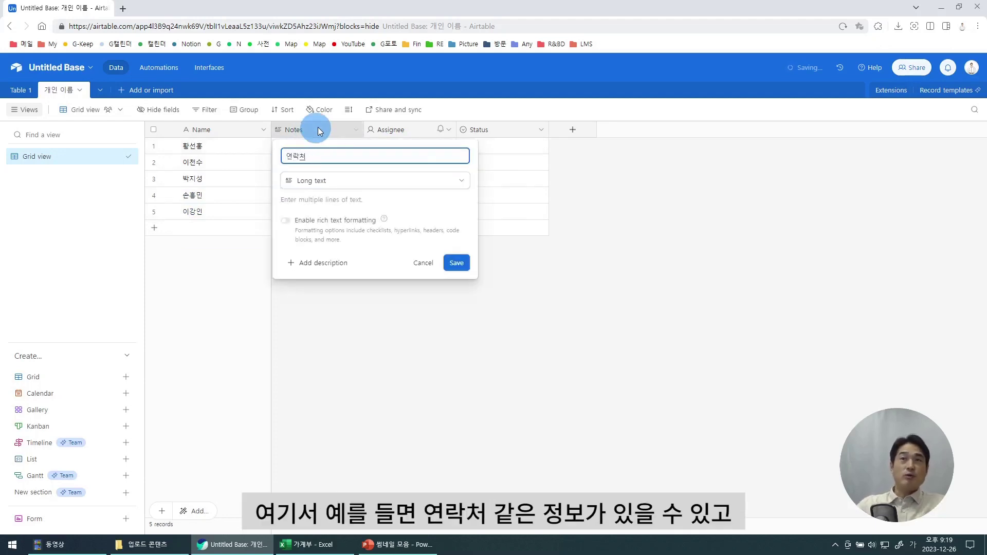
pyautogui.click(300, 181)
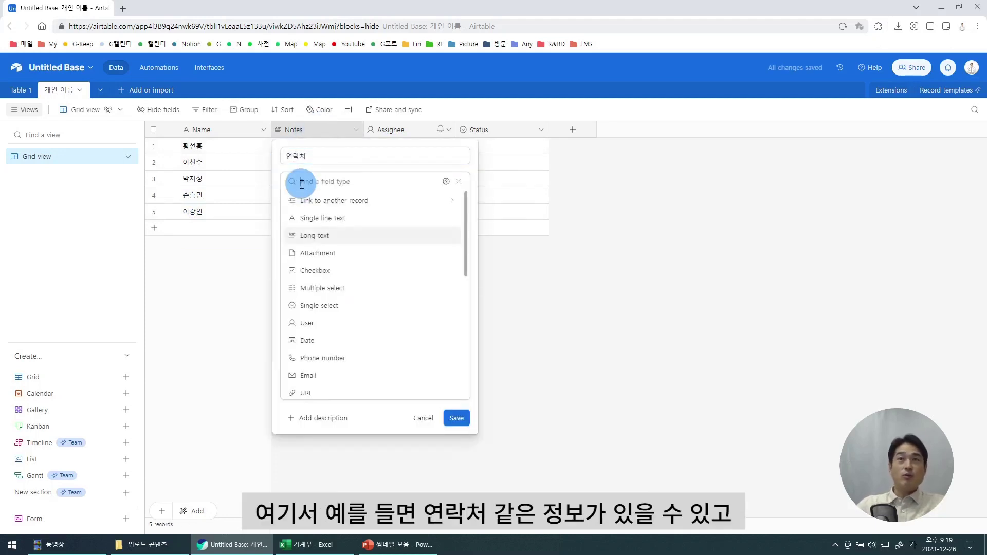
pyautogui.click(329, 217)
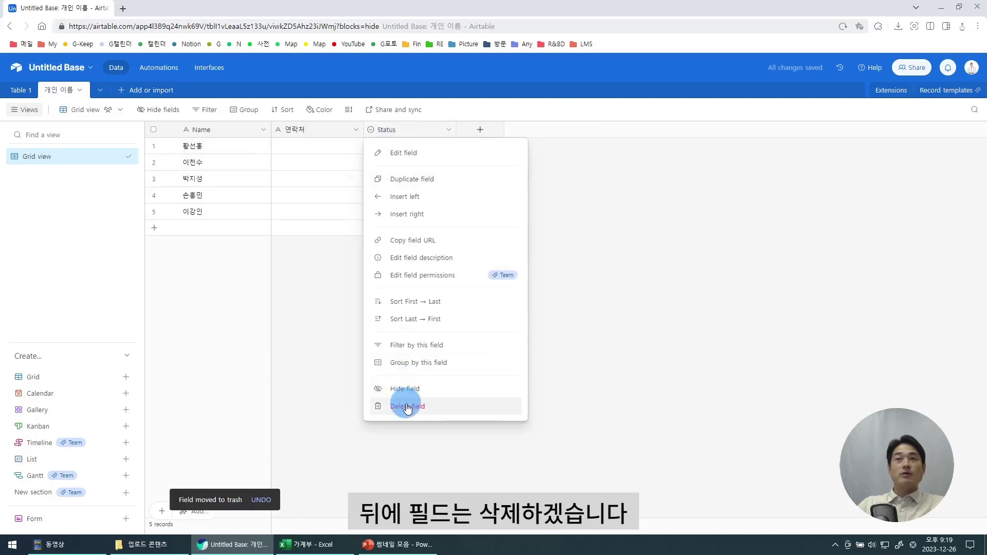
pyautogui.click(407, 408)
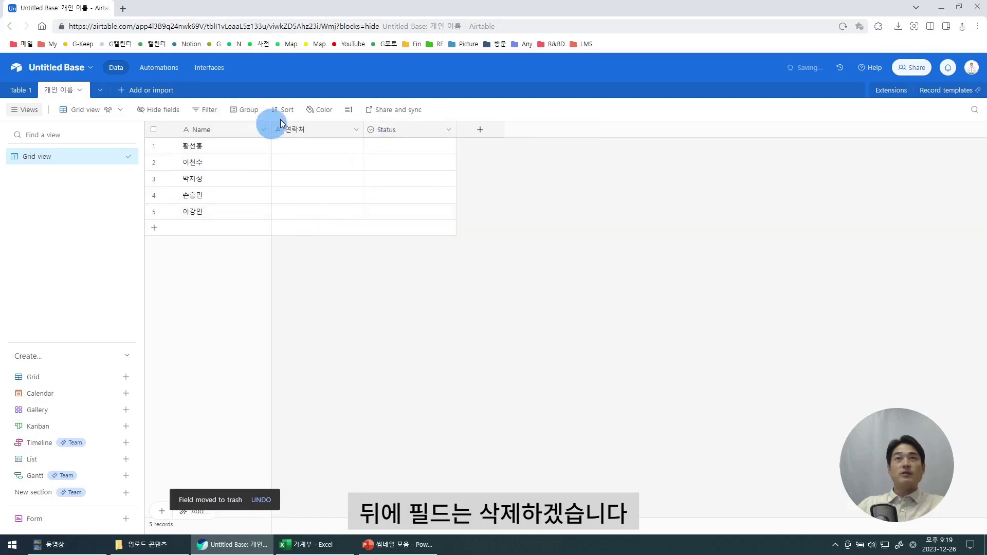
# Review the names listed in the 개인 이름 table
pyautogui.click(295, 163)
pyautogui.click(217, 179)
pyautogui.click(221, 212)
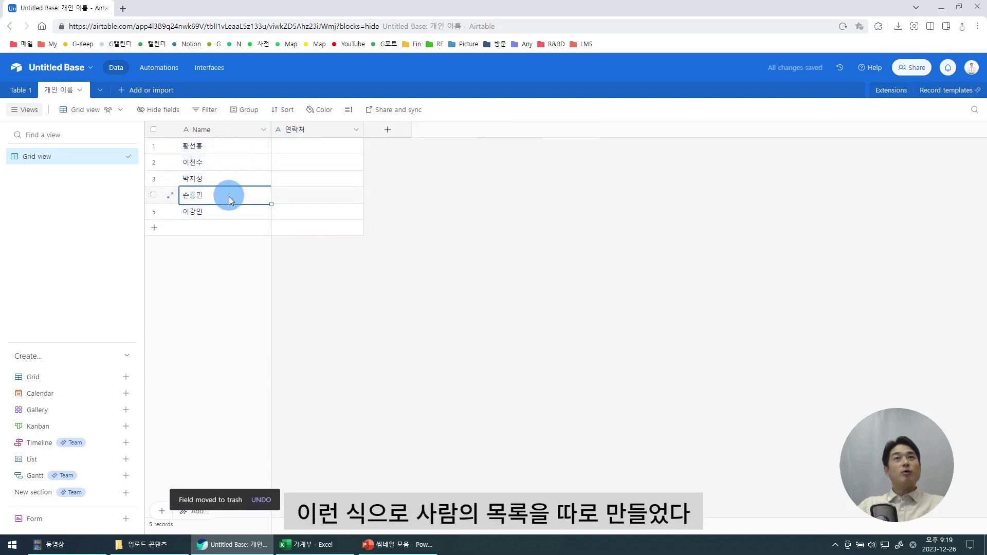
pyautogui.click(229, 163)
pyautogui.click(229, 145)
pyautogui.click(227, 164)
pyautogui.click(228, 210)
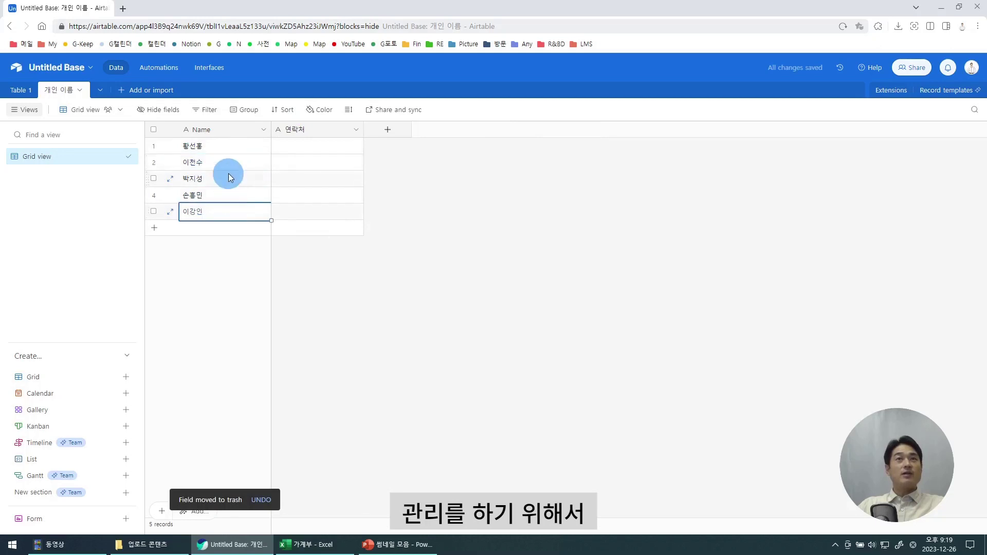
pyautogui.click(229, 176)
pyautogui.click(230, 148)
# Return to Table 1 and check the person options offered in the 사람 cell of the 벽시계 record
pyautogui.click(23, 97)
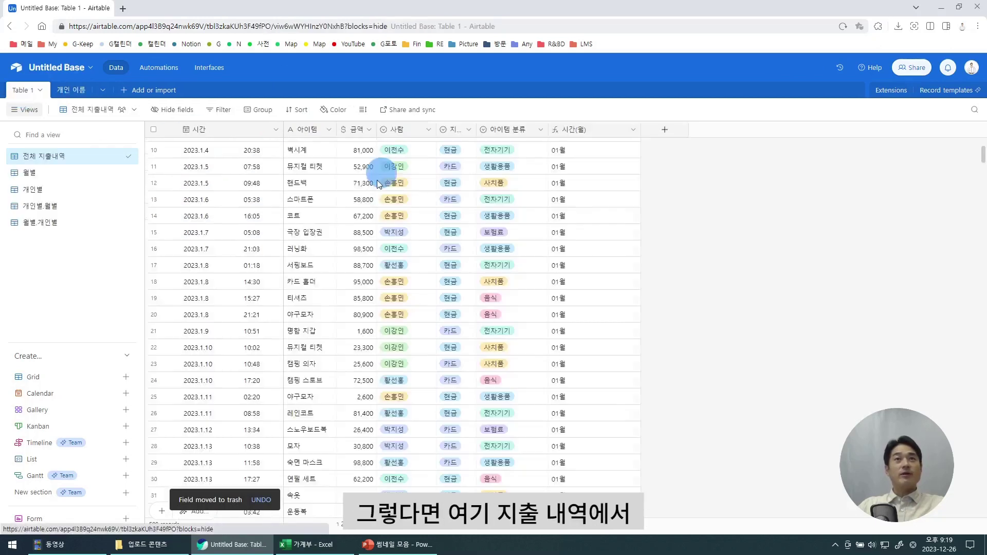
pyautogui.click(397, 130)
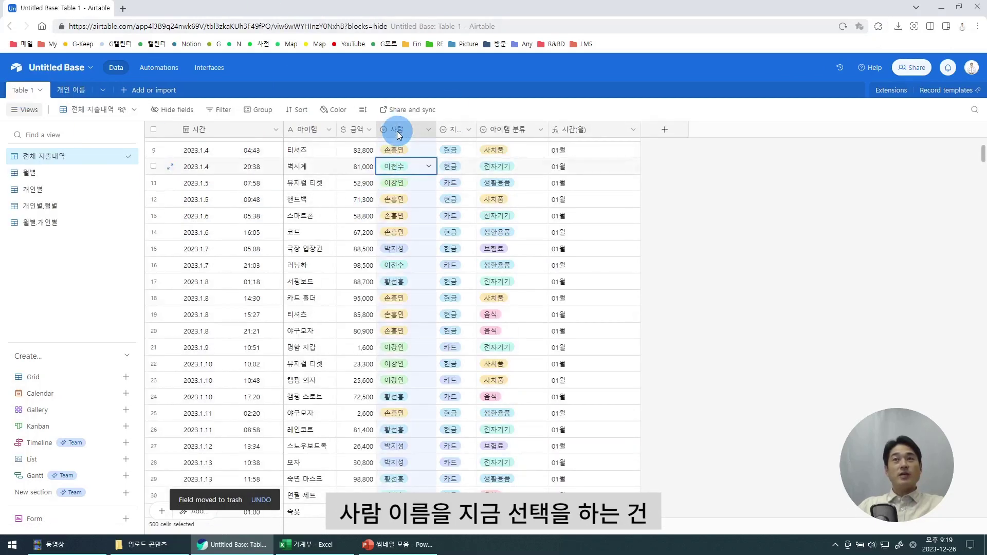
pyautogui.click(416, 168)
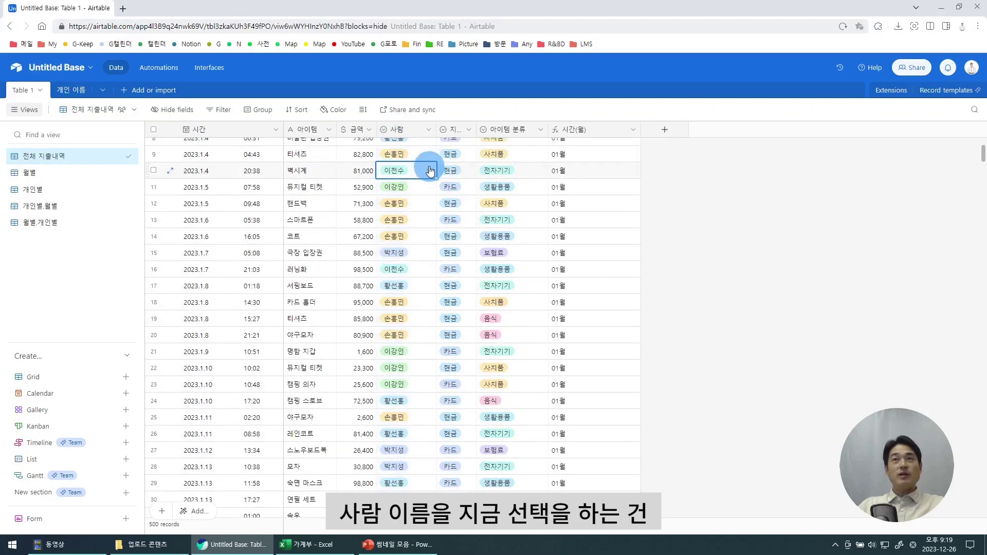
pyautogui.click(429, 170)
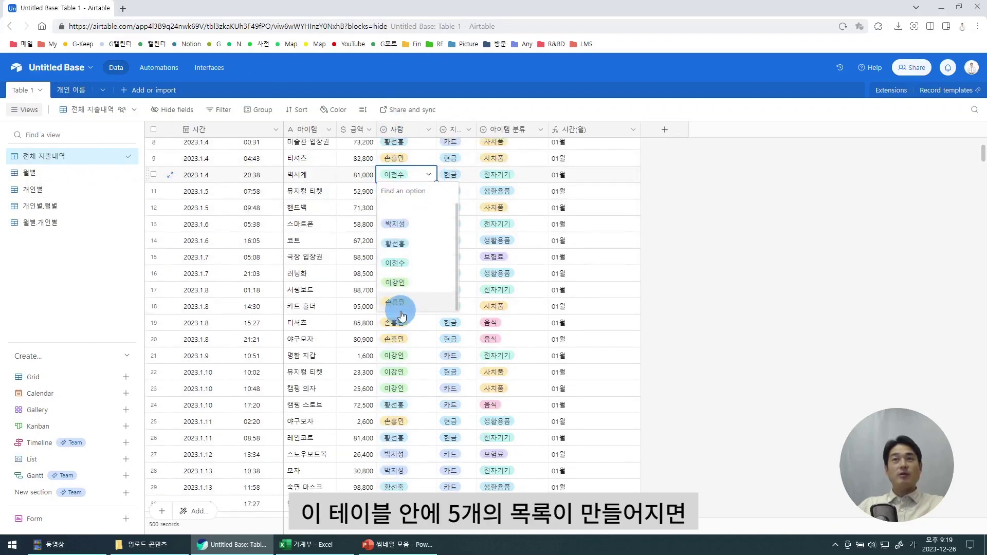
# Convert the 사람 field to a link to the 개인 이름 table, allowing multiple records, and add 연락처 as a lookup field
pyautogui.doubleClick(399, 130)
pyautogui.click(440, 181)
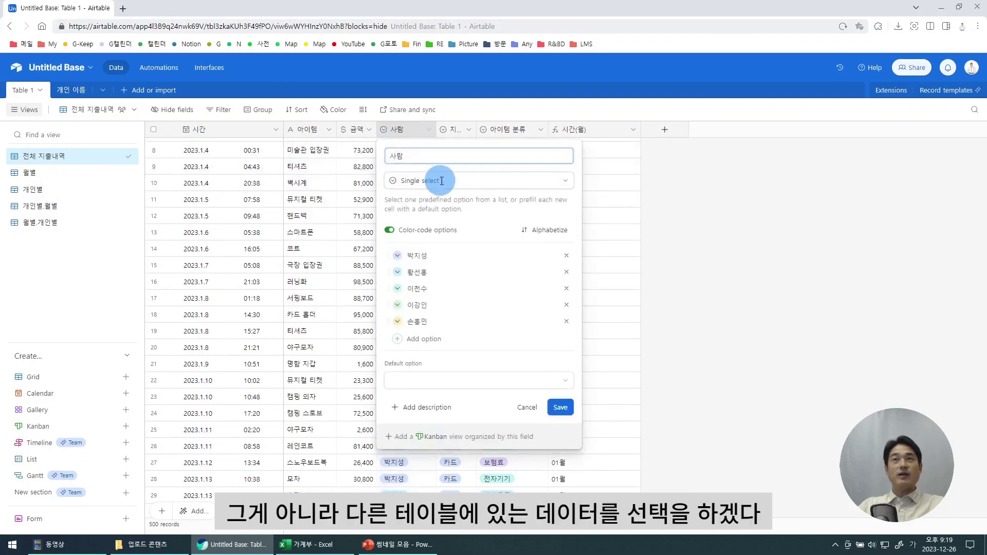
pyautogui.click(441, 199)
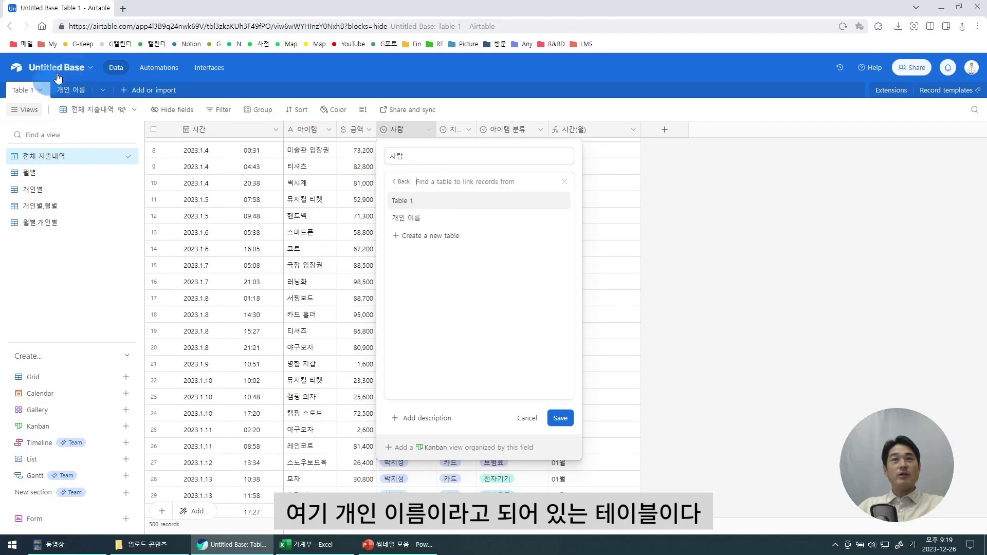
pyautogui.click(405, 220)
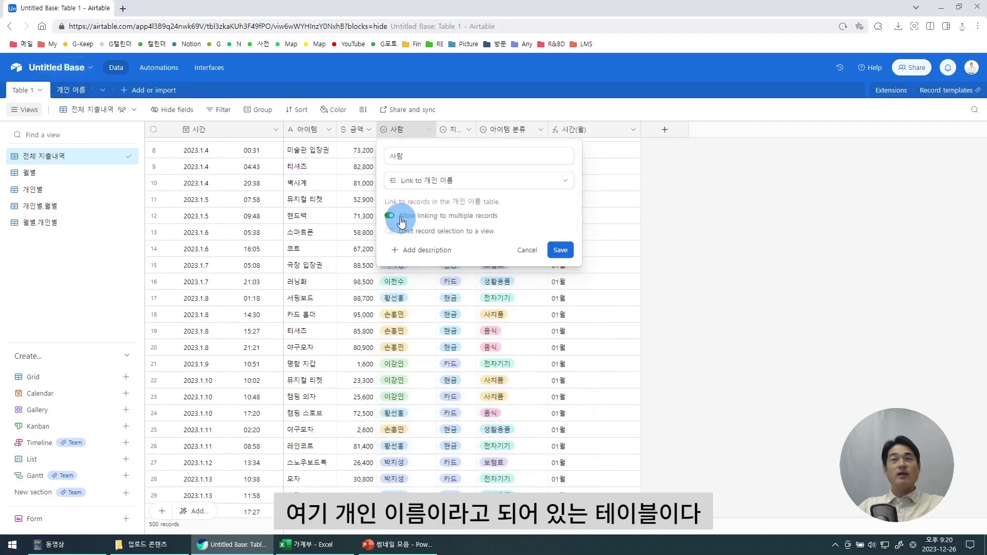
pyautogui.click(561, 251)
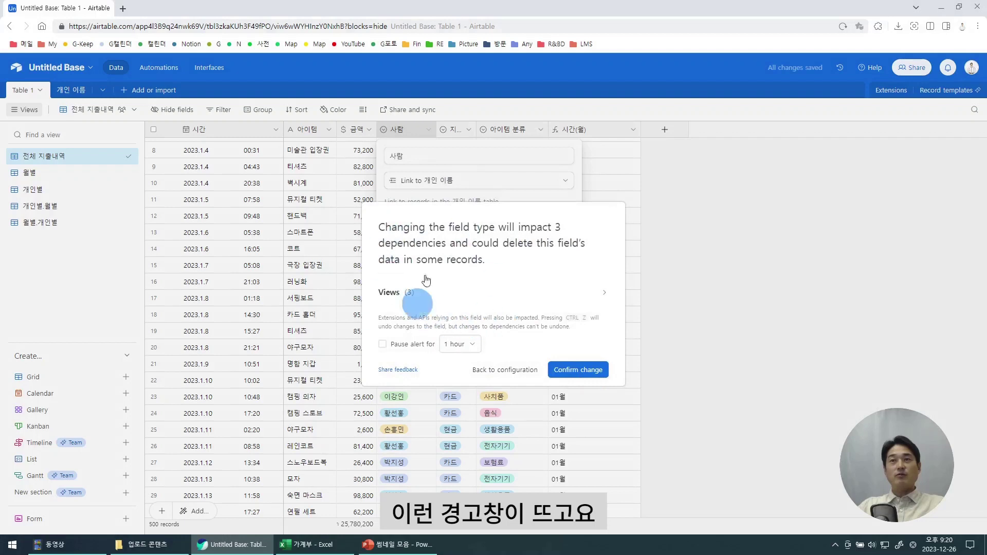
pyautogui.click(573, 367)
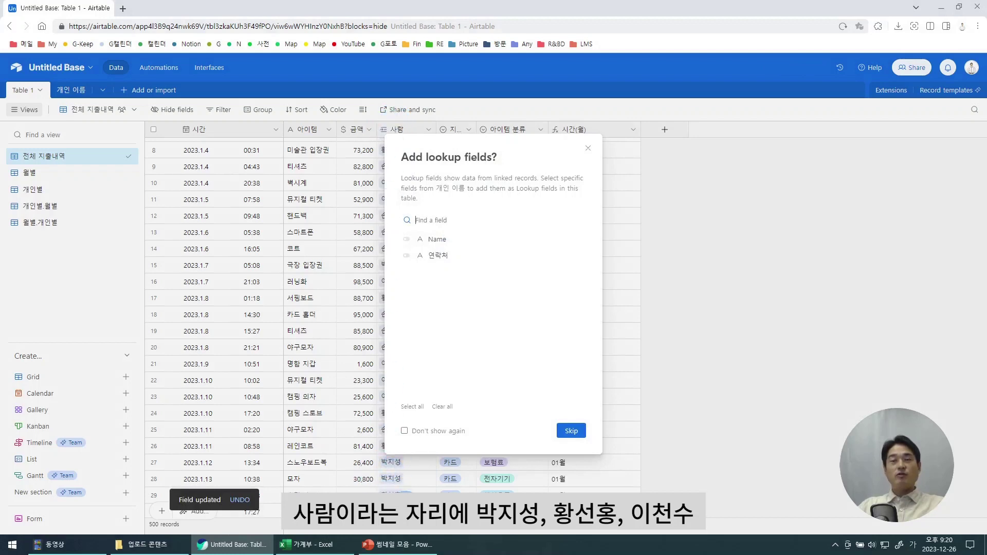
pyautogui.click(381, 469)
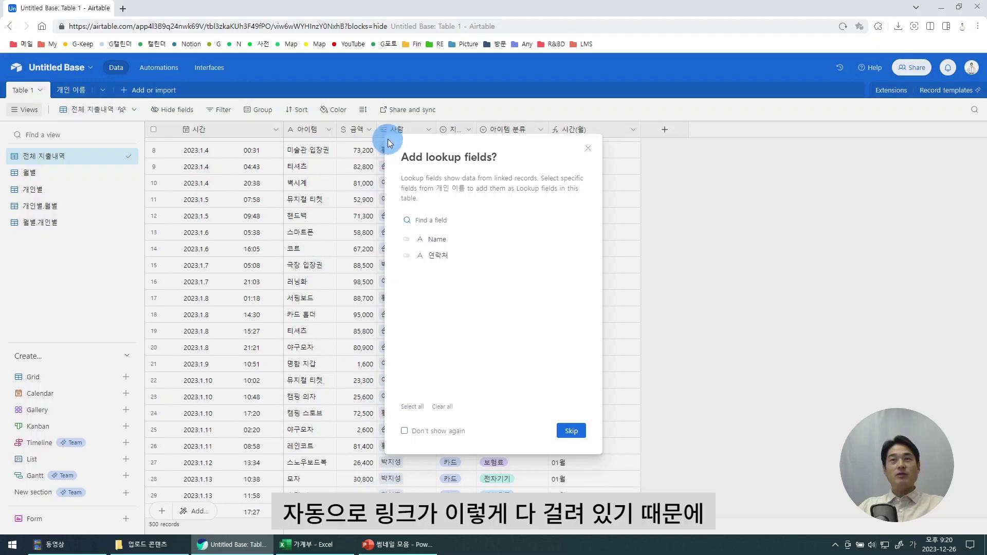
pyautogui.click(437, 255)
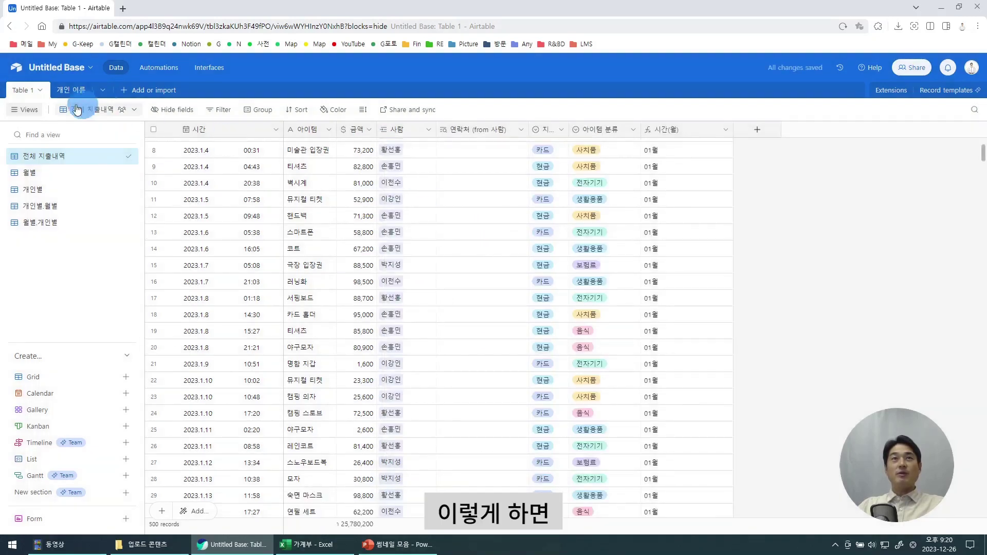
# Fill in placeholder contact numbers in the 연락처 field for the first two people in the 개인 이름 table
pyautogui.click(71, 90)
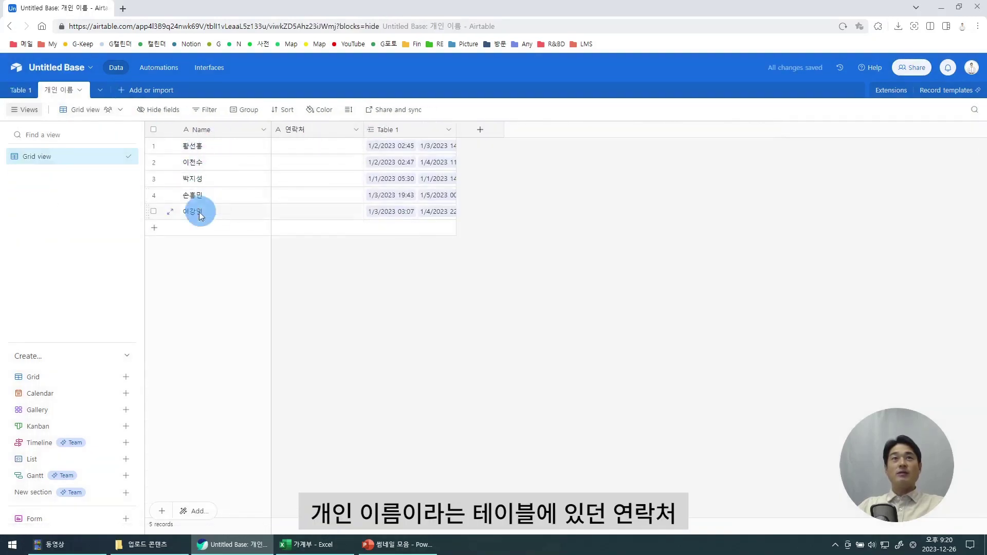
pyautogui.click(297, 144)
pyautogui.write('123')
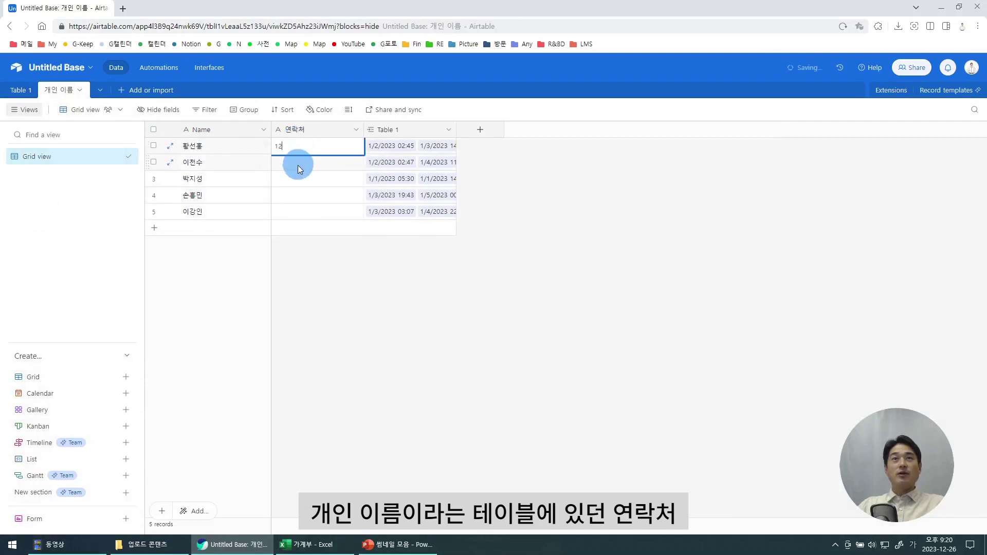
pyautogui.click(298, 163)
pyautogui.write('234')
pyautogui.click(304, 181)
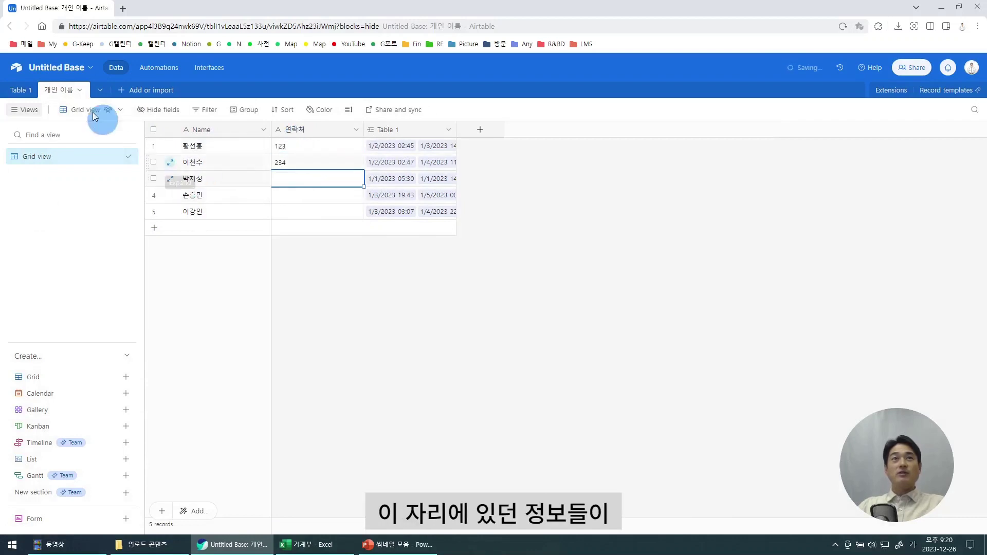
# Return to Table 1 and check the contact values pulled into the 연락처 (from 사람) lookup field across several records
pyautogui.click(21, 90)
pyautogui.click(472, 152)
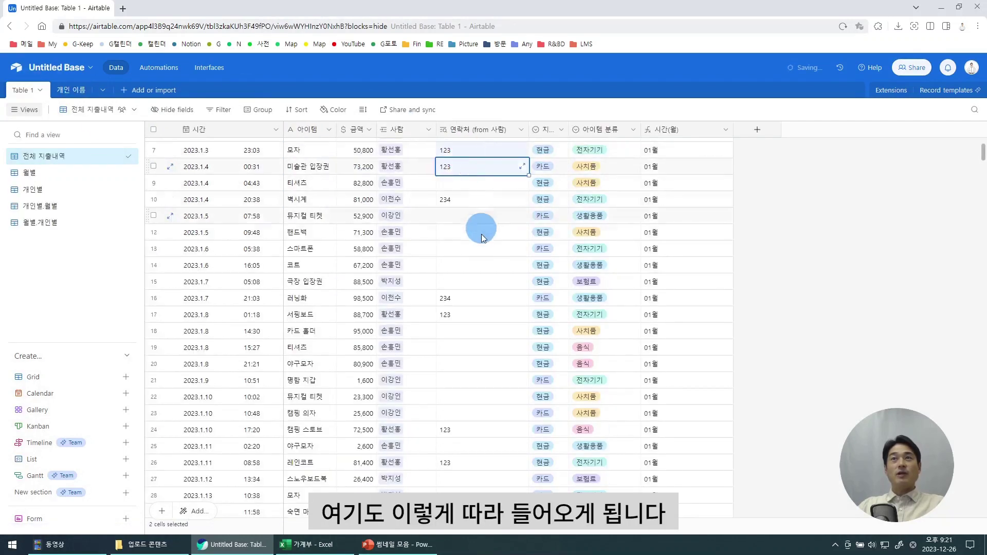
pyautogui.click(470, 200)
pyautogui.click(471, 430)
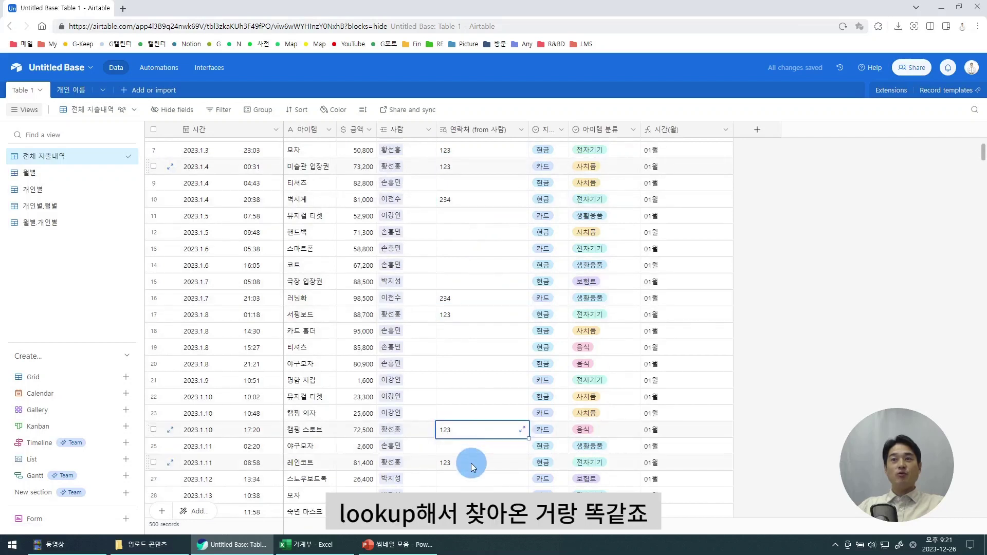
pyautogui.click(470, 462)
pyautogui.click(466, 199)
pyautogui.click(465, 167)
pyautogui.click(463, 144)
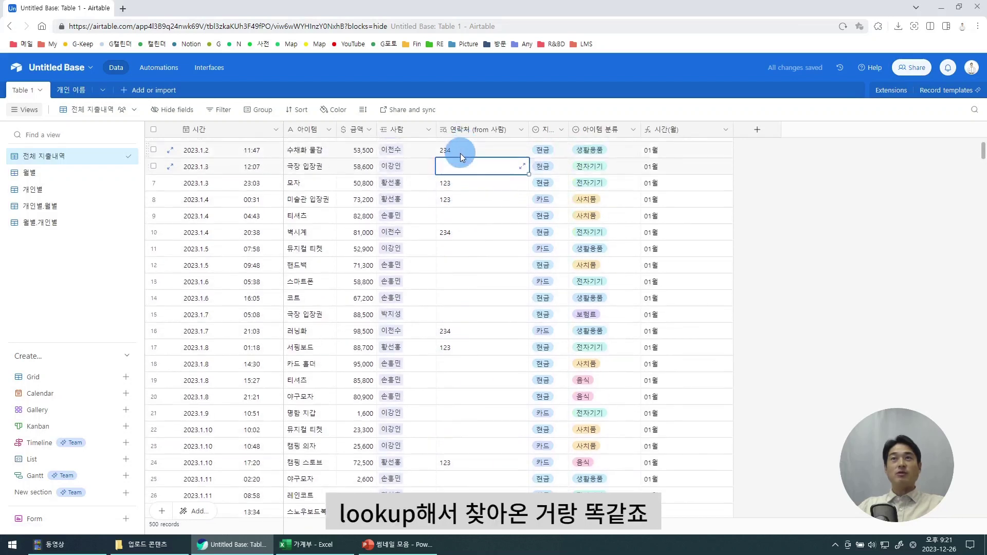
# Delete the 연락처 (from 사람) lookup field from Table 1
pyautogui.click(460, 154)
pyautogui.rightClick(473, 134)
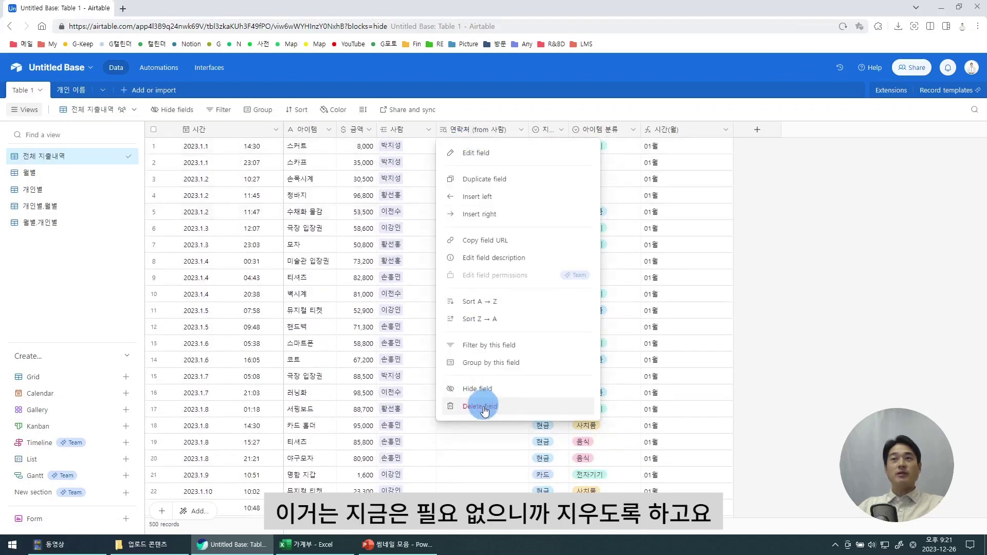
pyautogui.click(457, 417)
# Review the linked person entries in the 사람 field for several expense records in Table 1
pyautogui.click(412, 148)
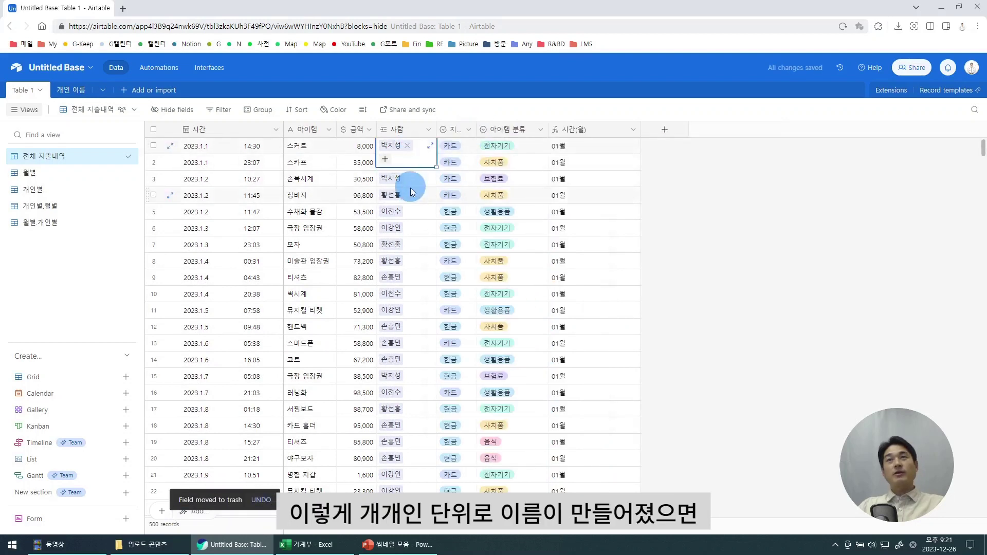
pyautogui.click(411, 193)
pyautogui.click(415, 256)
pyautogui.click(416, 310)
pyautogui.click(418, 372)
pyautogui.click(417, 256)
pyautogui.click(411, 162)
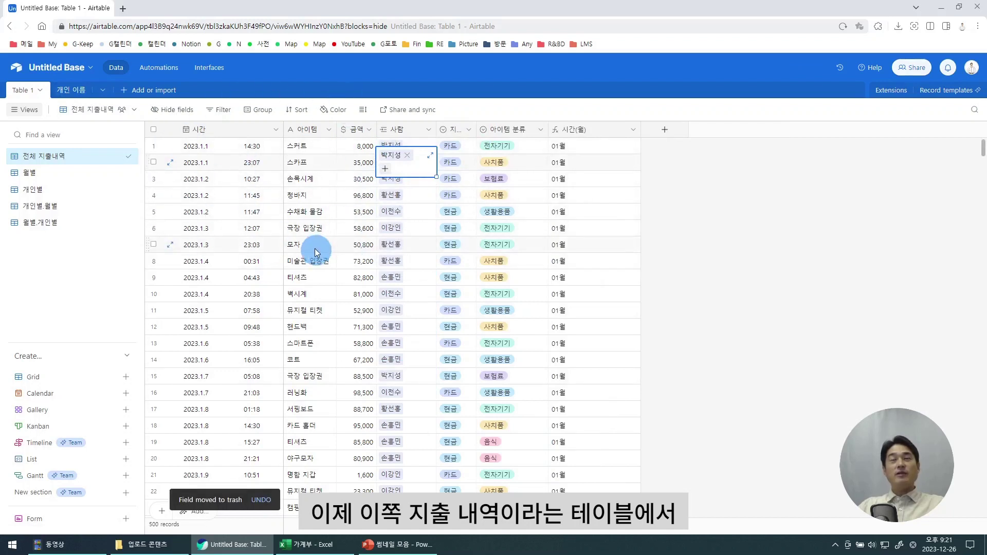
pyautogui.click(413, 199)
pyautogui.click(414, 215)
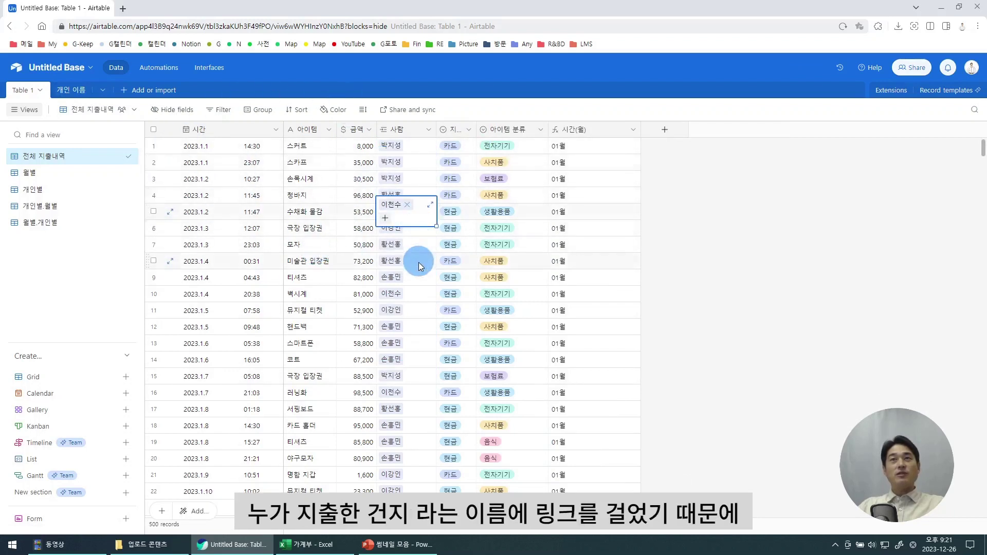
pyautogui.click(419, 262)
pyautogui.click(417, 313)
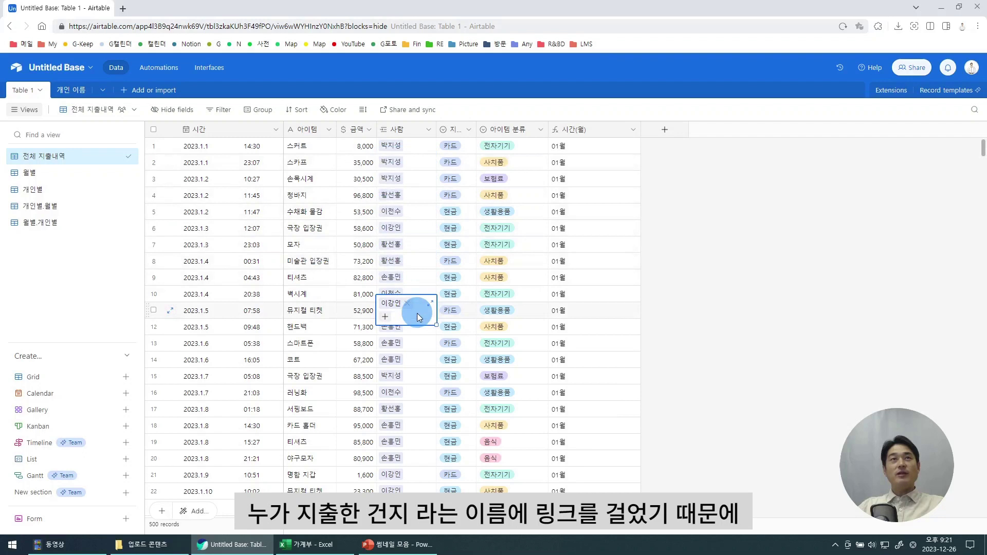
# In the 개인 이름 table, widen the Table 1 field and inspect the expense records linked to each person
pyautogui.click(71, 95)
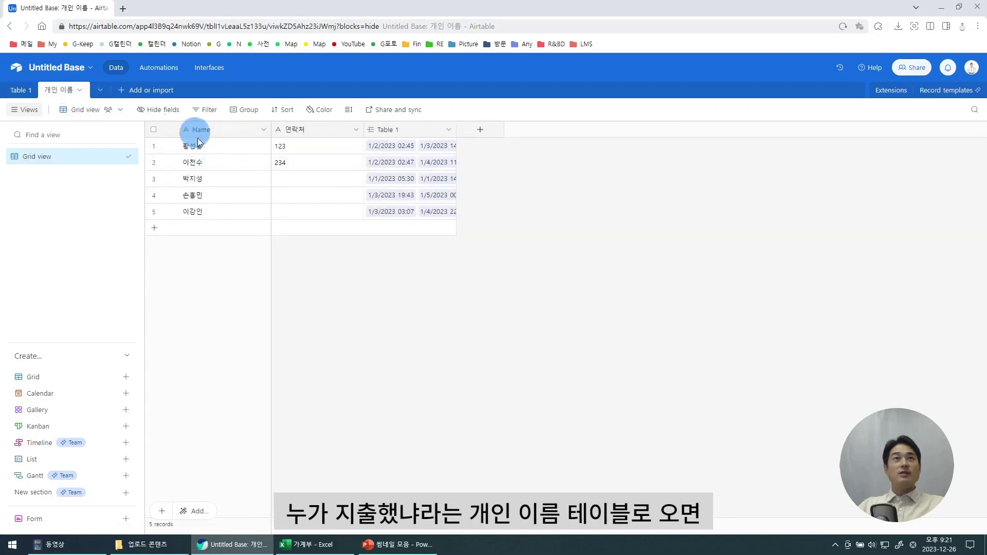
pyautogui.click(209, 145)
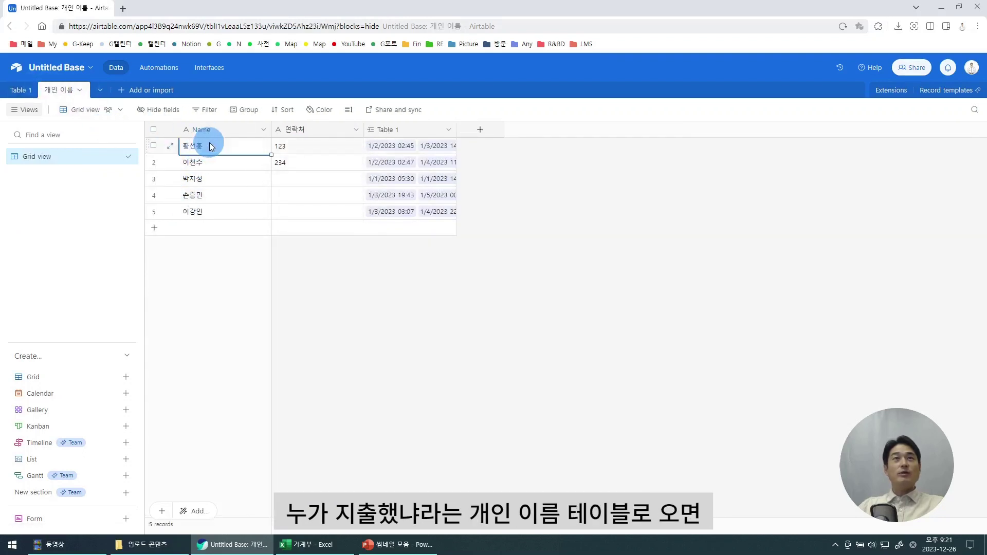
pyautogui.moveTo(456, 130); pyautogui.dragTo(711, 142)
pyautogui.click(411, 146)
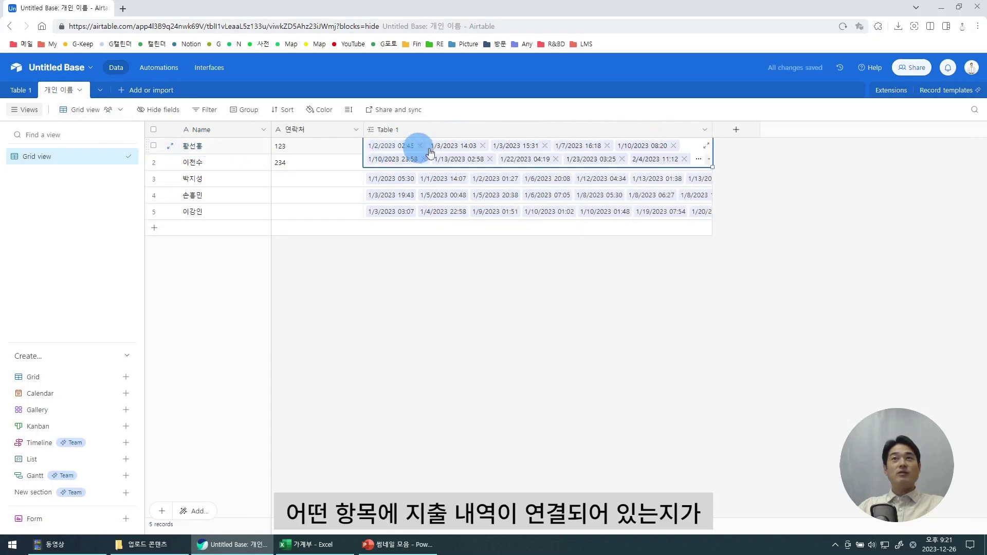
pyautogui.click(393, 198)
pyautogui.click(385, 162)
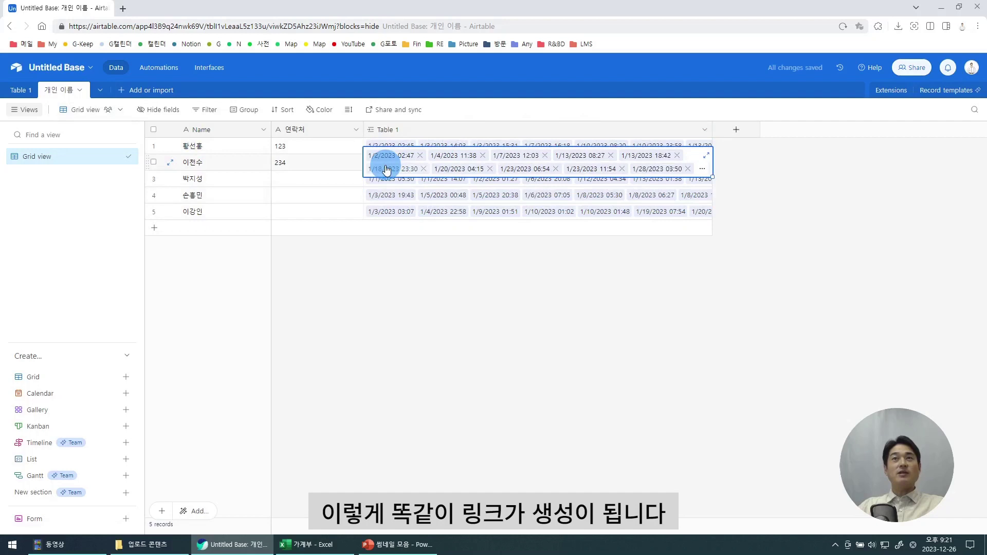
pyautogui.click(388, 198)
pyautogui.click(385, 159)
# Set the row height of the 개인 이름 grid to Tall
pyautogui.click(348, 109)
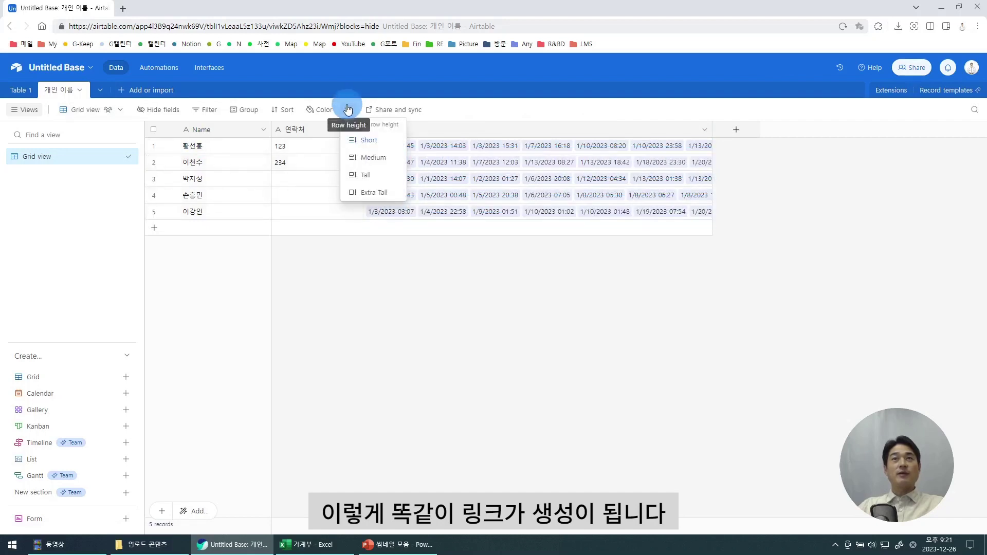
pyautogui.click(374, 159)
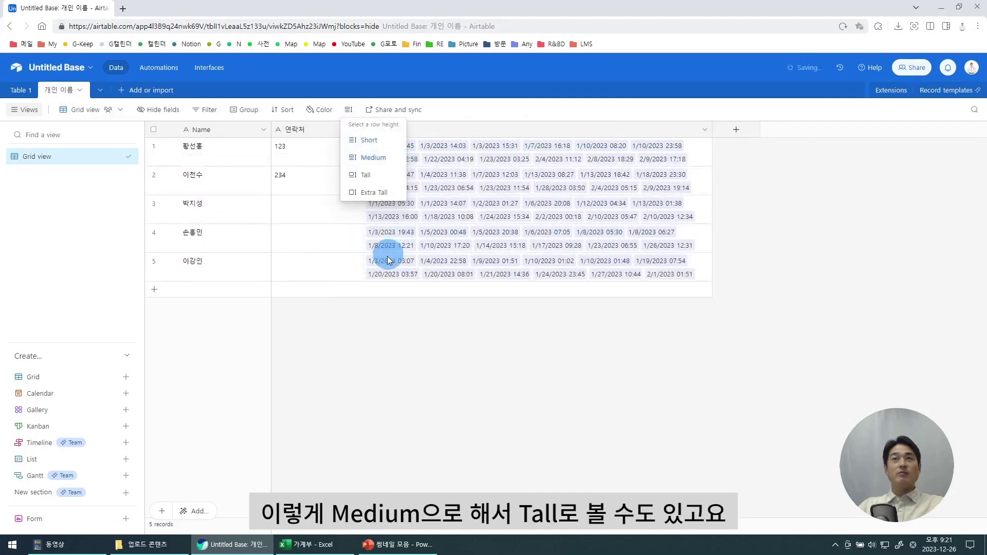
pyautogui.click(367, 175)
pyautogui.click(452, 152)
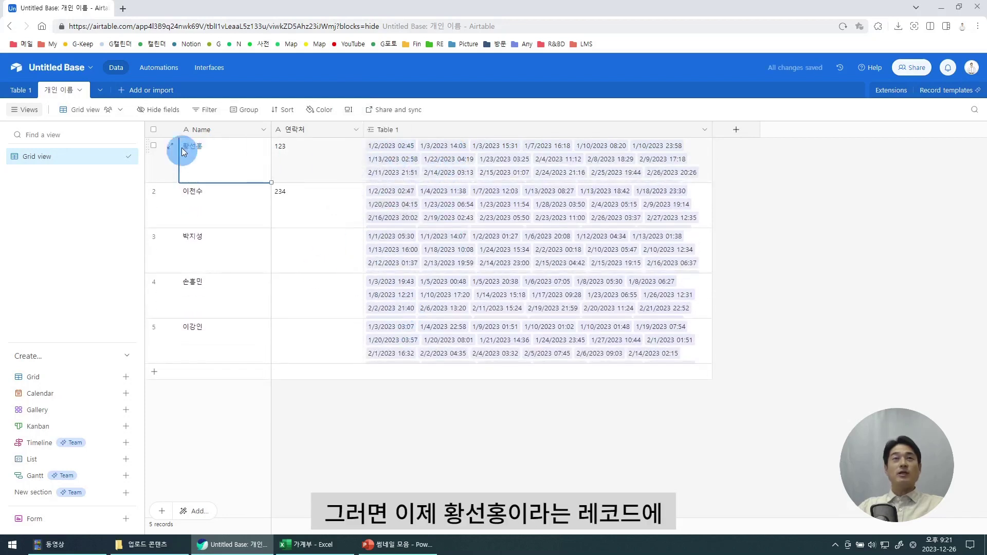
# Inspect the expenses linked to the first person and narrow the Table 1 column
pyautogui.click(429, 157)
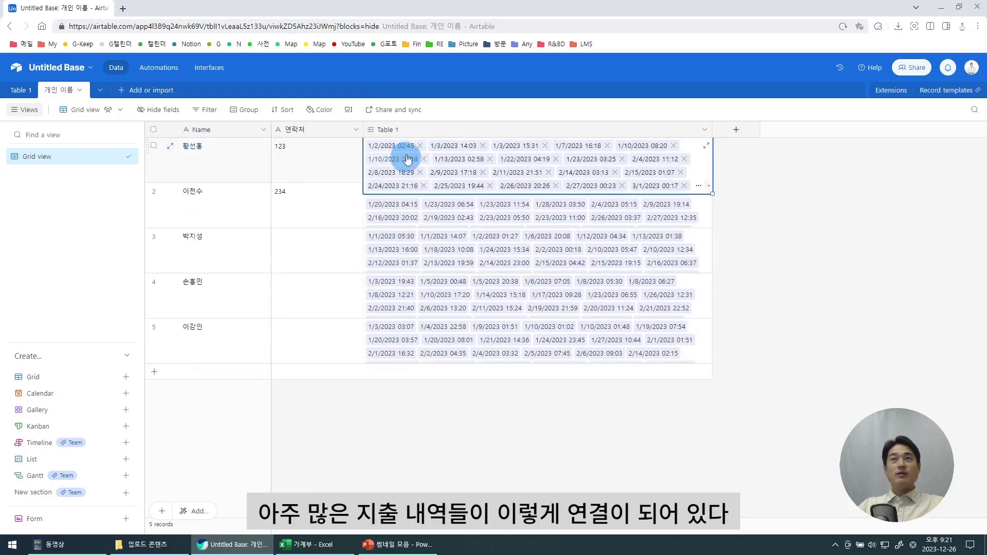
pyautogui.click(698, 190)
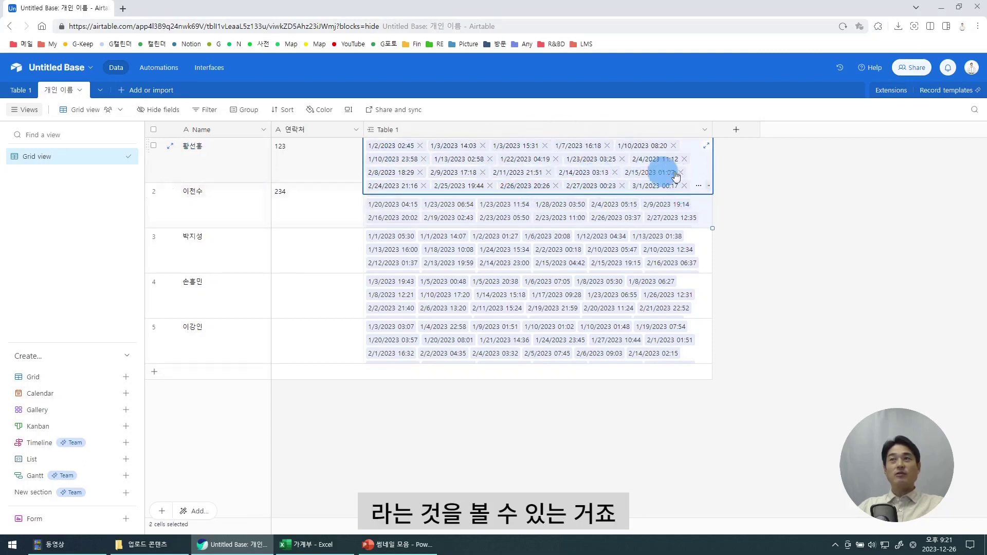
pyautogui.click(341, 173)
pyautogui.moveTo(710, 129); pyautogui.dragTo(526, 131)
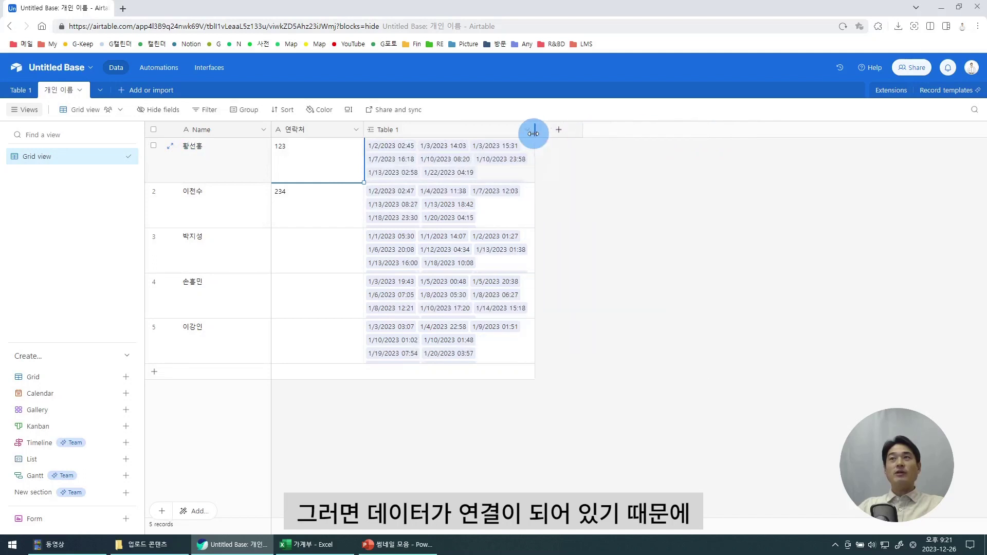
# Start a new field named 지출총액 in the 개인 이름 table and choose Rollup as its type
pyautogui.click(549, 129)
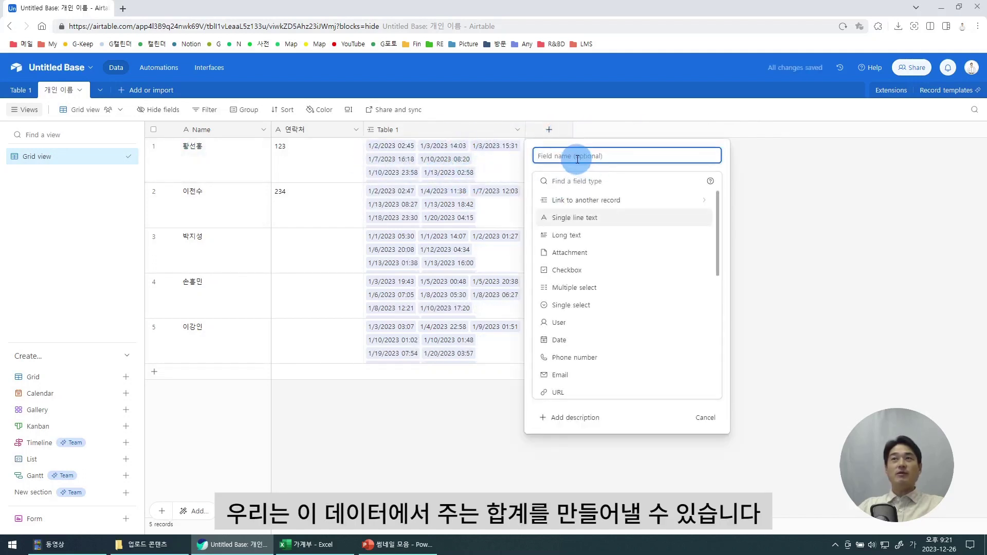
pyautogui.write('질')
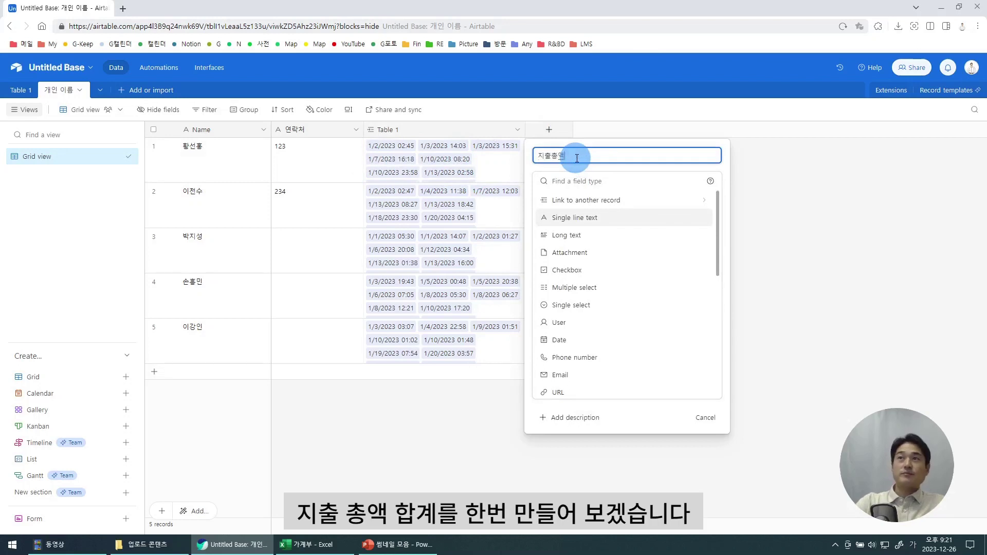
pyautogui.write('출총액')
pyautogui.click(565, 182)
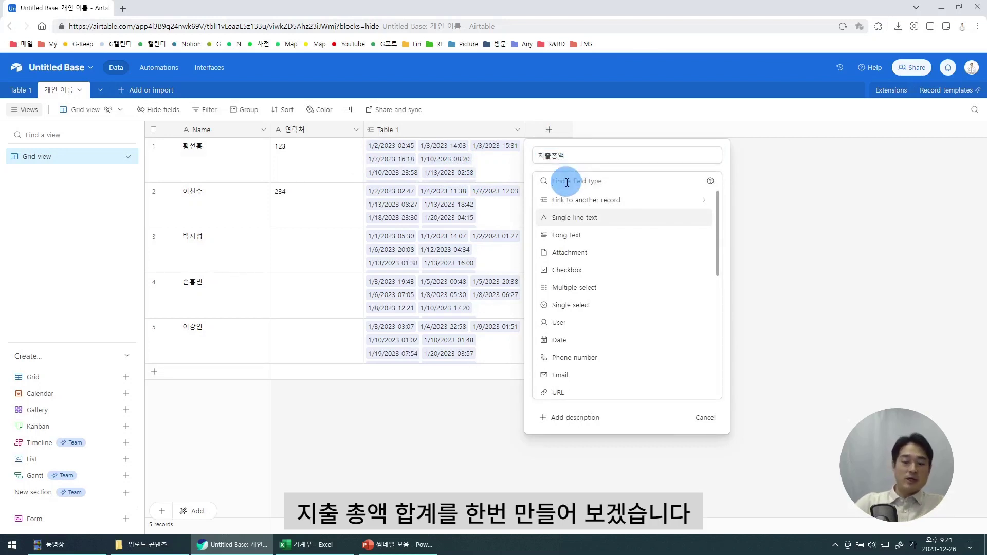
pyautogui.write('ro')
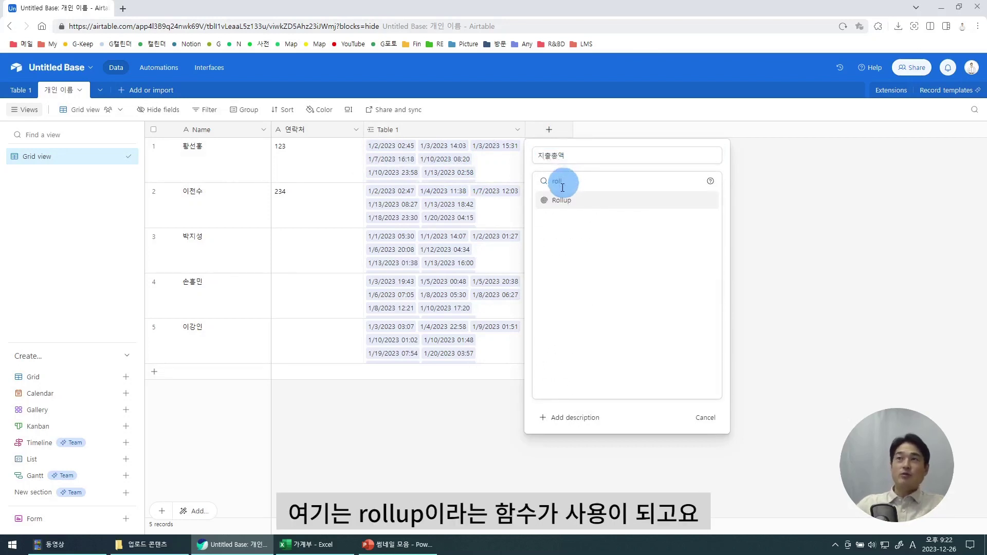
pyautogui.write('ll')
pyautogui.click(564, 200)
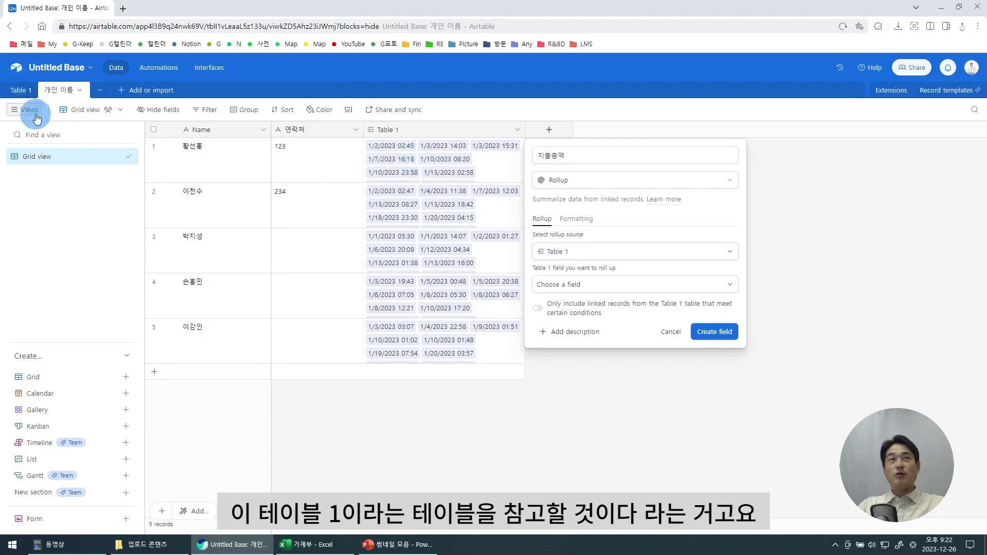
# Roll up the 금액 field from Table 1 with SUM(values) and create the 지출총액 field
pyautogui.click(580, 286)
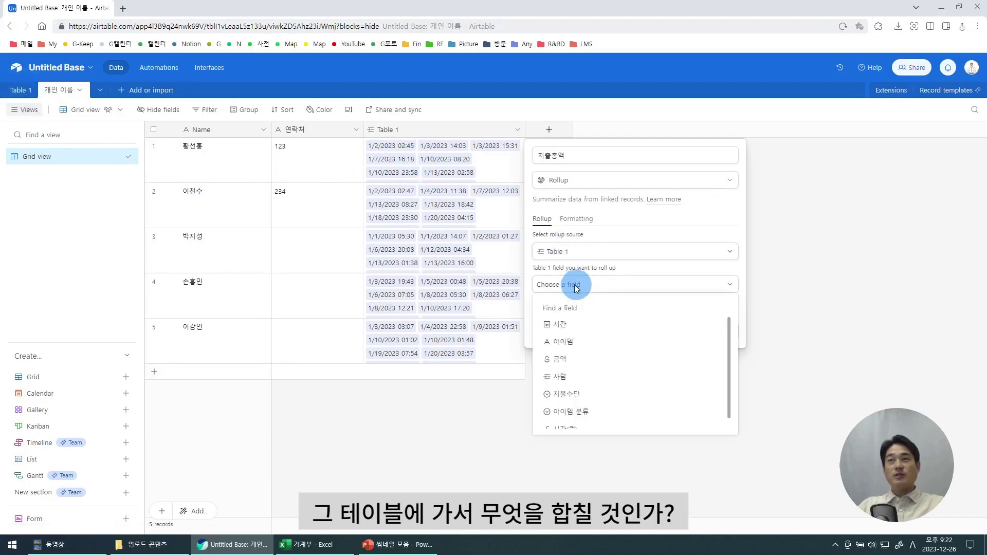
pyautogui.click(566, 359)
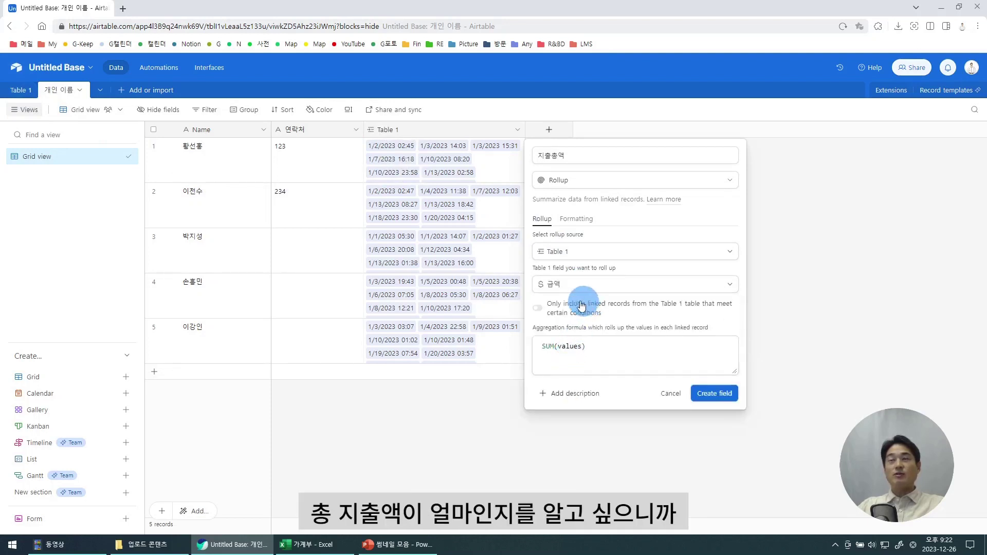
pyautogui.click(713, 401)
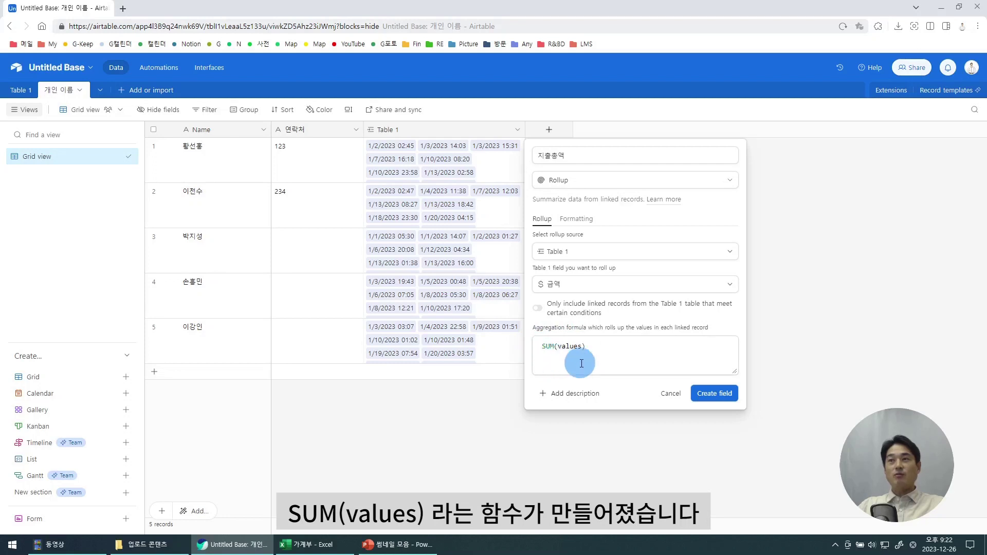
pyautogui.click(714, 394)
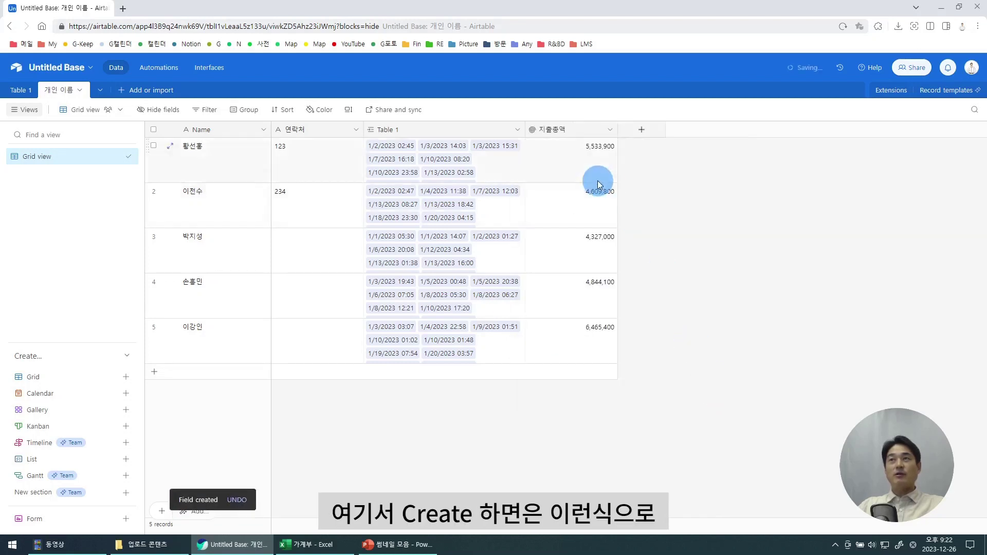
# Check the first person's spending total and narrow the 지출총액 column to fit its values
pyautogui.click(553, 177)
pyautogui.click(211, 160)
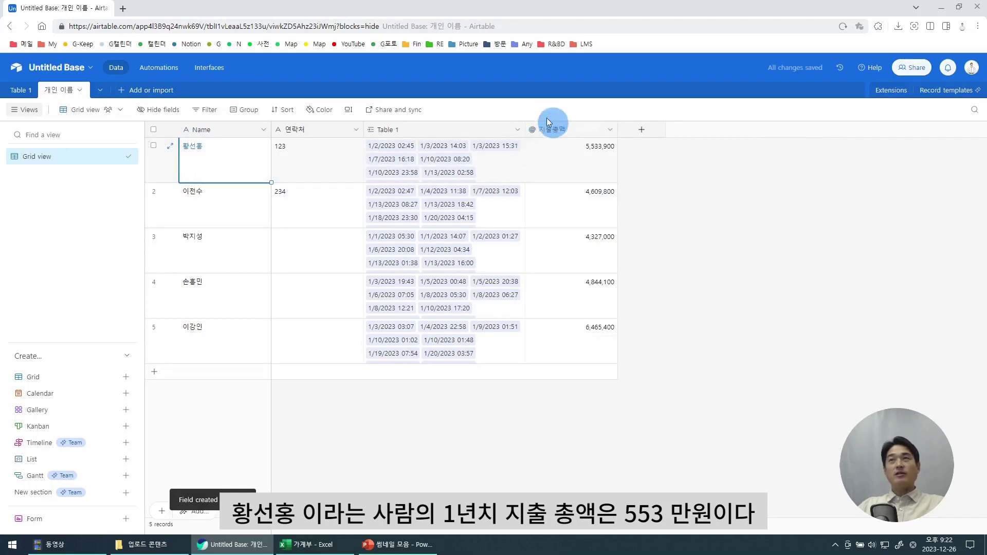
pyautogui.moveTo(618, 129); pyautogui.dragTo(589, 129)
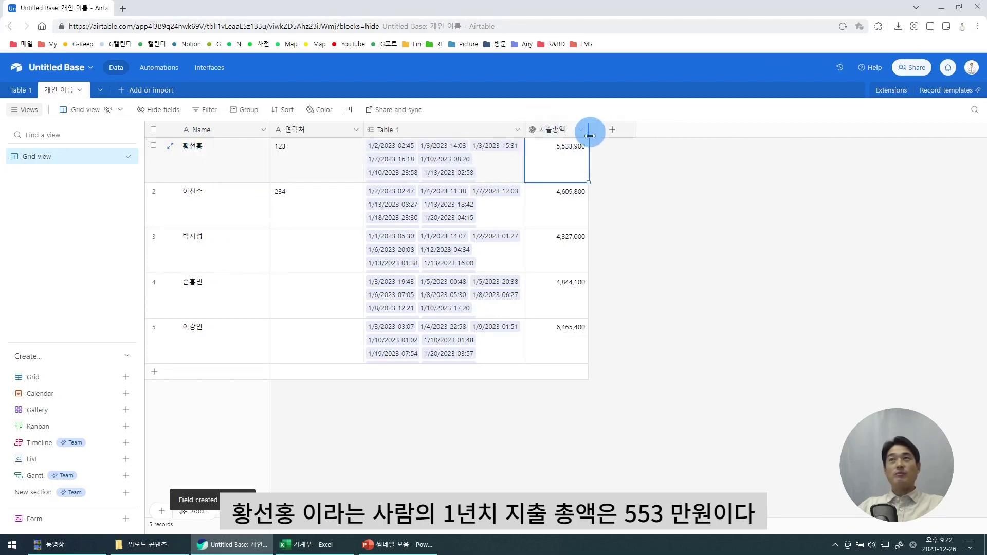
# Examine the per-person 금액 sums in Table 1's 개인별 view against the records in the 전체 지출내역 view
pyautogui.click(19, 90)
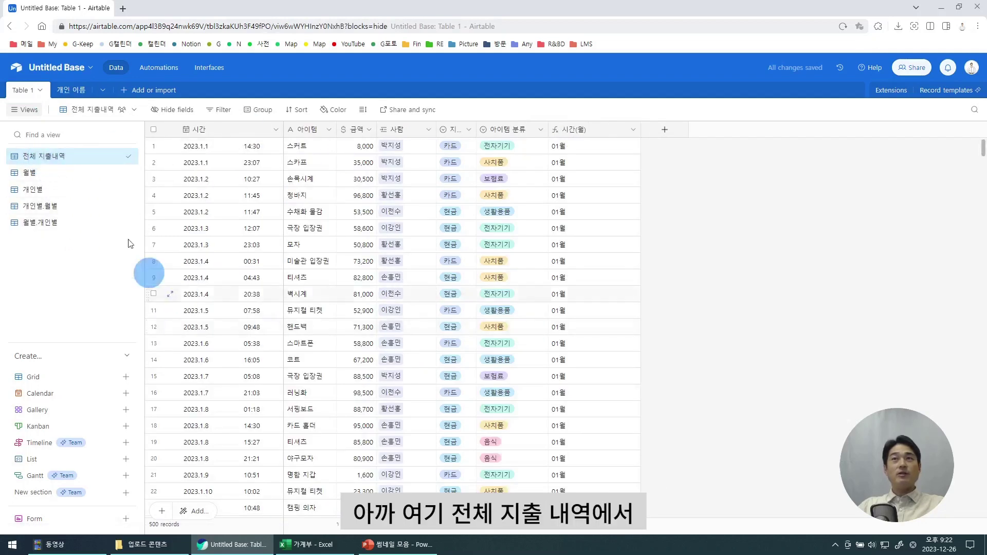
pyautogui.click(33, 190)
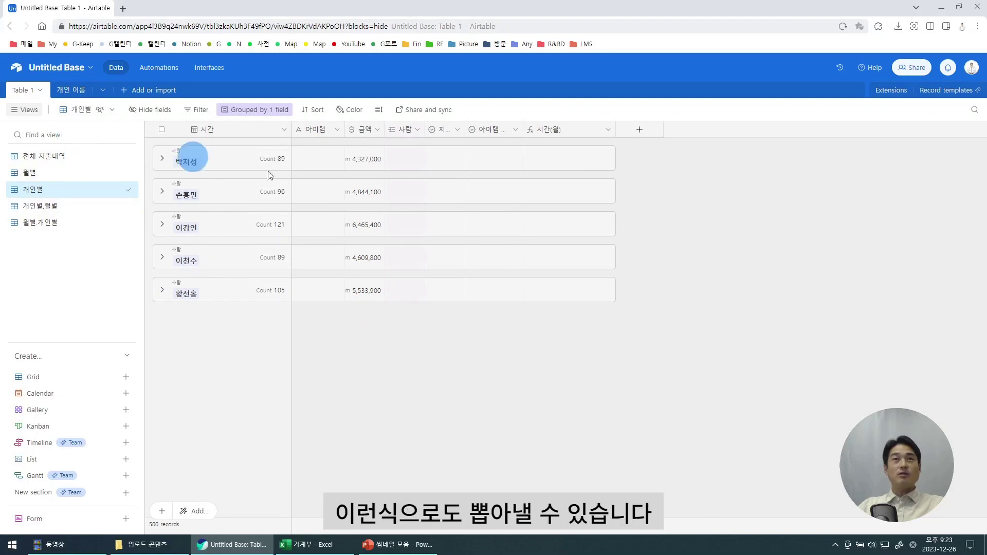
pyautogui.click(33, 155)
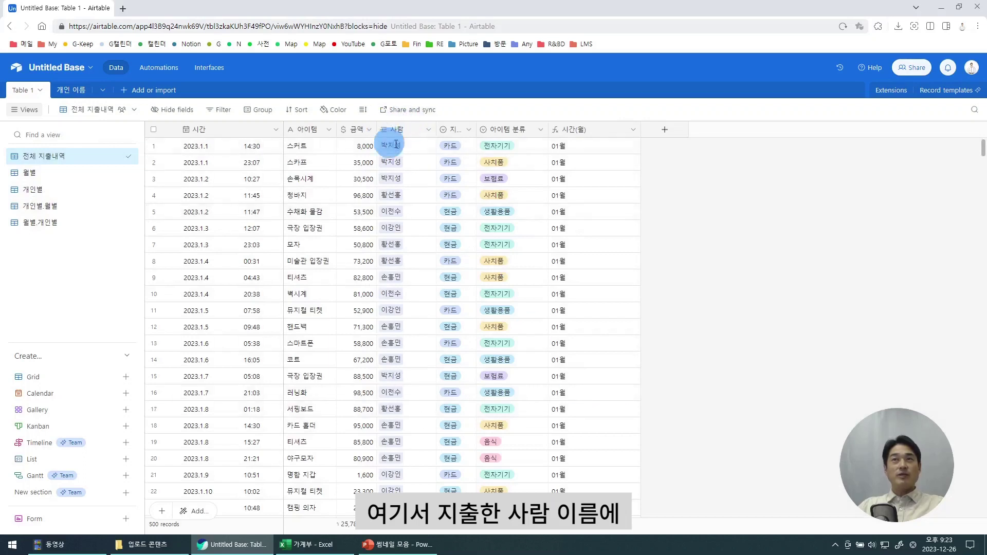
pyautogui.click(36, 189)
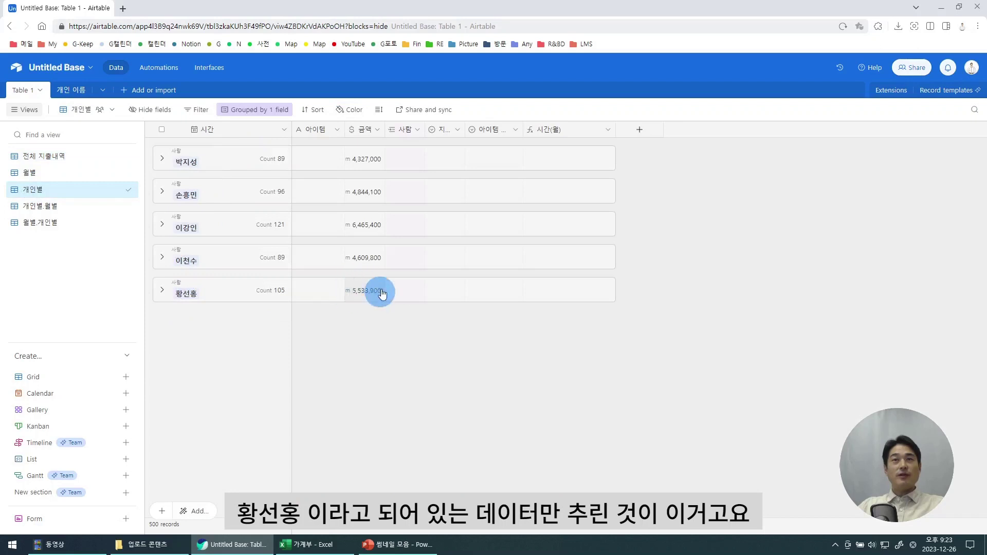
# Start a new field named 지출건수 in the 개인 이름 table and choose Rollup as its type
pyautogui.click(71, 90)
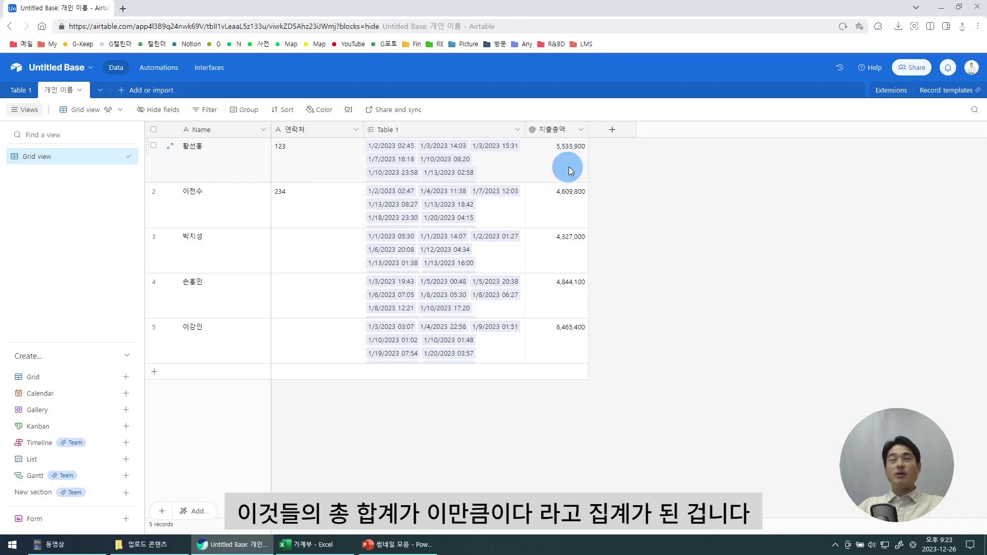
pyautogui.click(611, 130)
pyautogui.write('c')
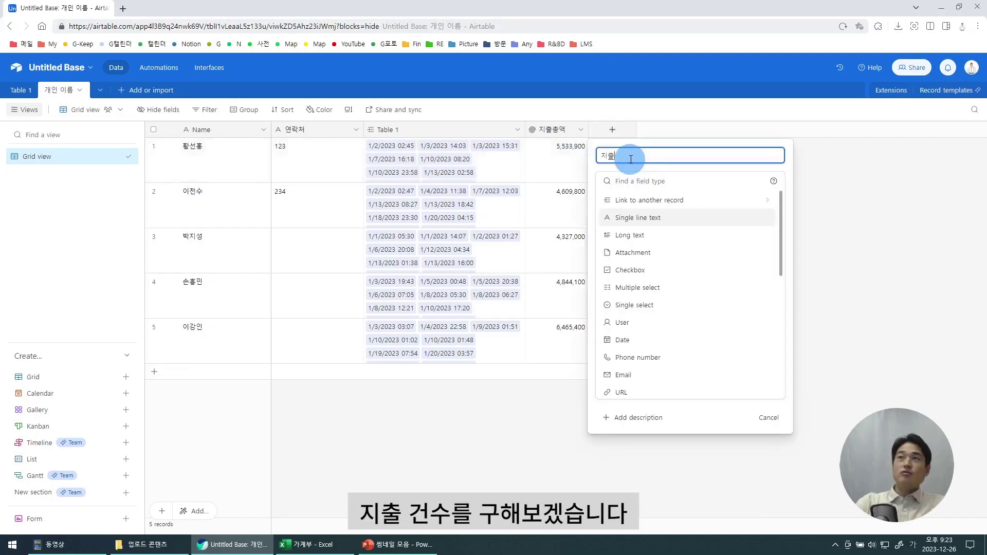
pyautogui.write('출건수')
pyautogui.click(662, 181)
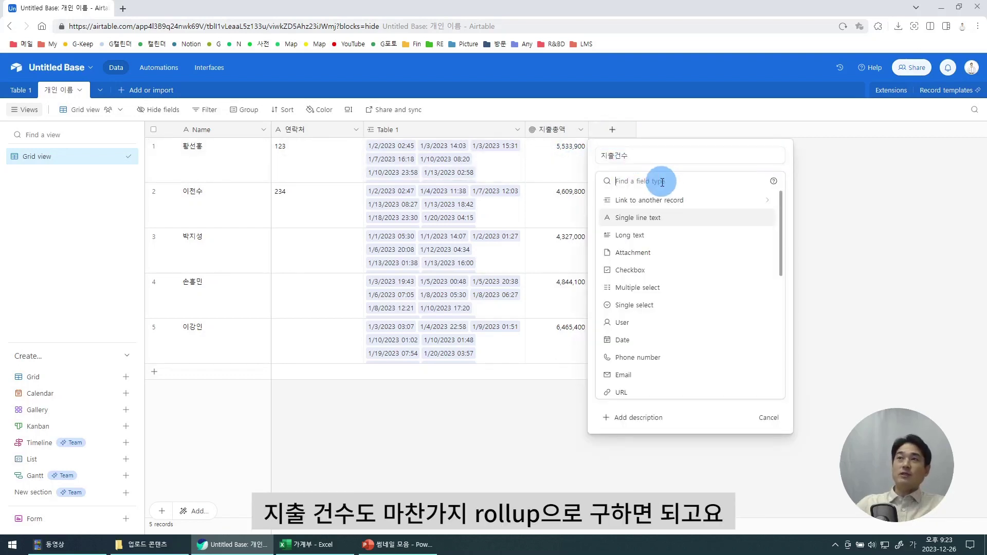
pyautogui.write('ro')
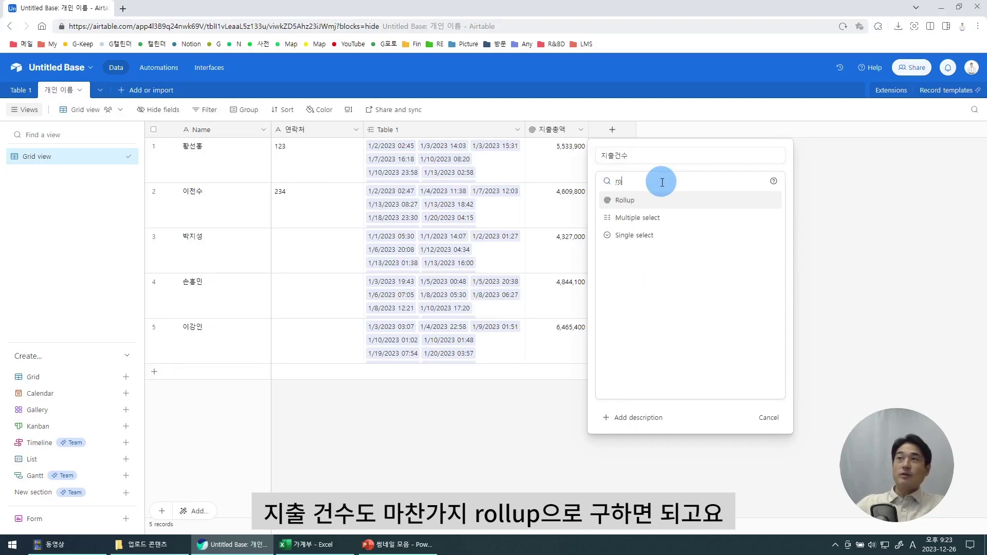
pyautogui.click(625, 200)
# Roll up the 금액 field from Table 1 with count(values) and create the 지출건수 field
pyautogui.click(629, 290)
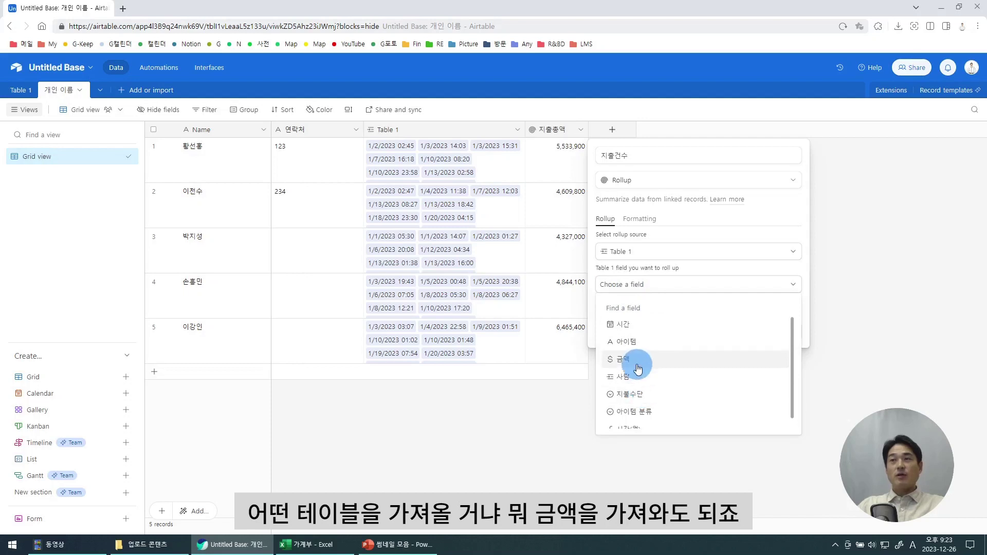
pyautogui.click(623, 358)
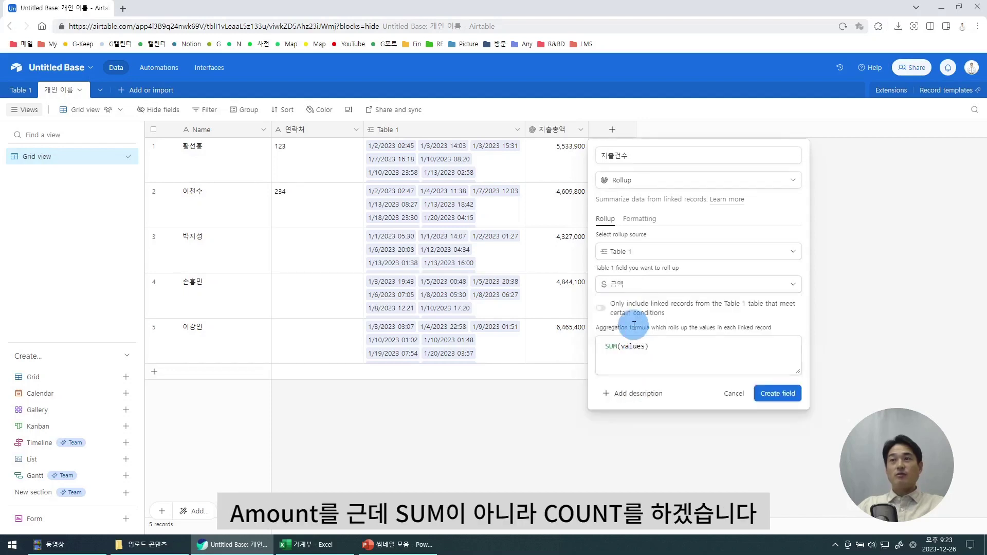
pyautogui.doubleClick(611, 346)
pyautogui.write('count')
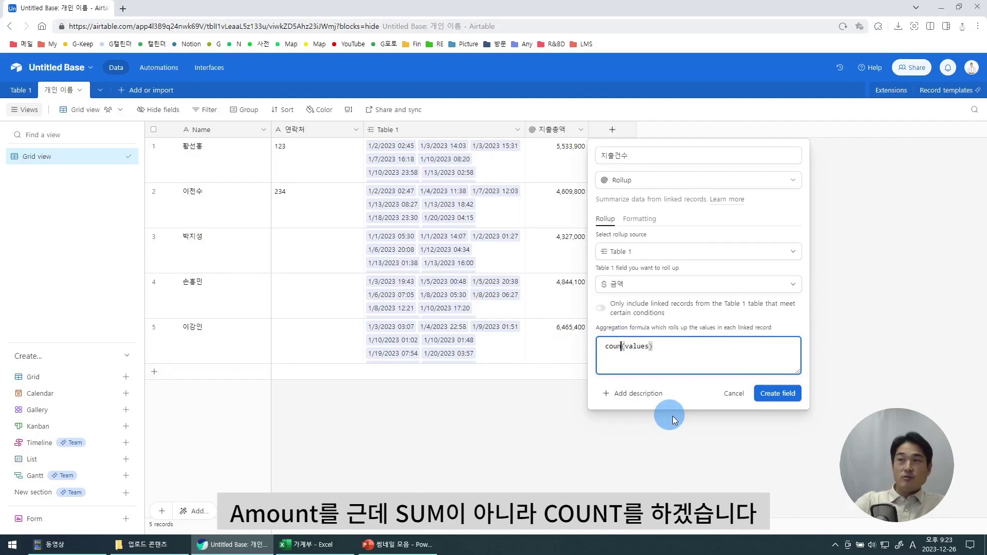
pyautogui.click(689, 352)
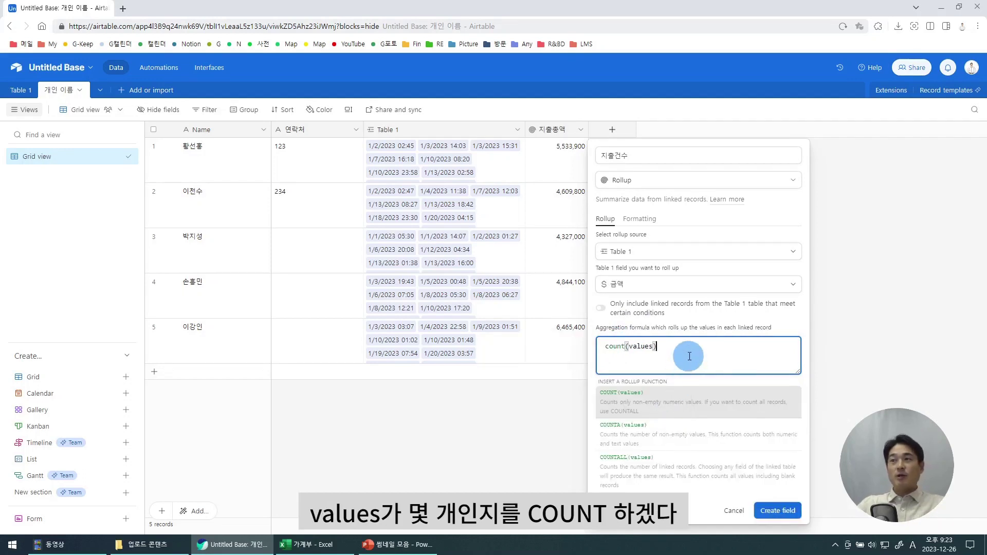
pyautogui.click(777, 511)
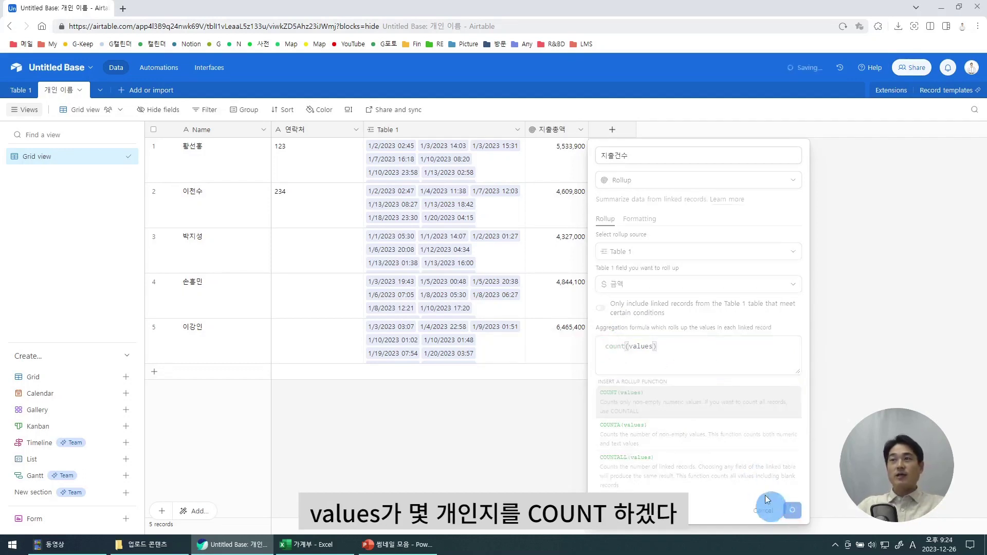
# Compare the per-person 지출건수 values with Table 1's 개인별 view and narrow the 지출건수 column to fit
pyautogui.click(640, 164)
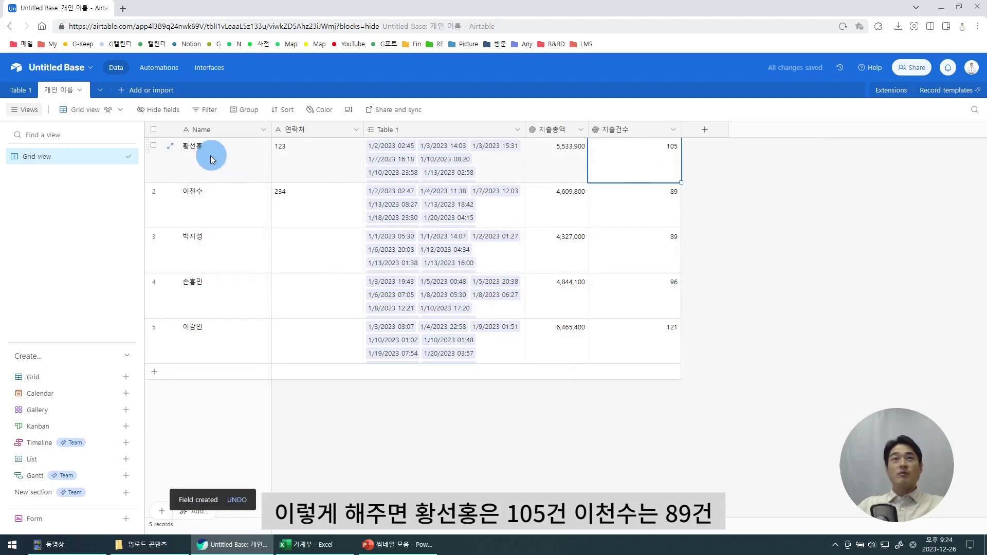
pyautogui.click(216, 221)
pyautogui.click(662, 203)
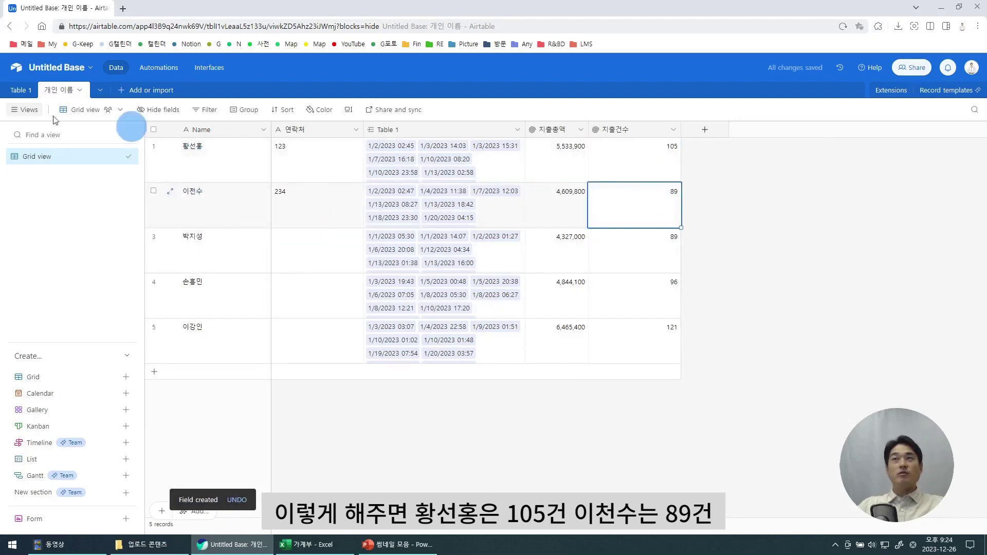
pyautogui.click(20, 90)
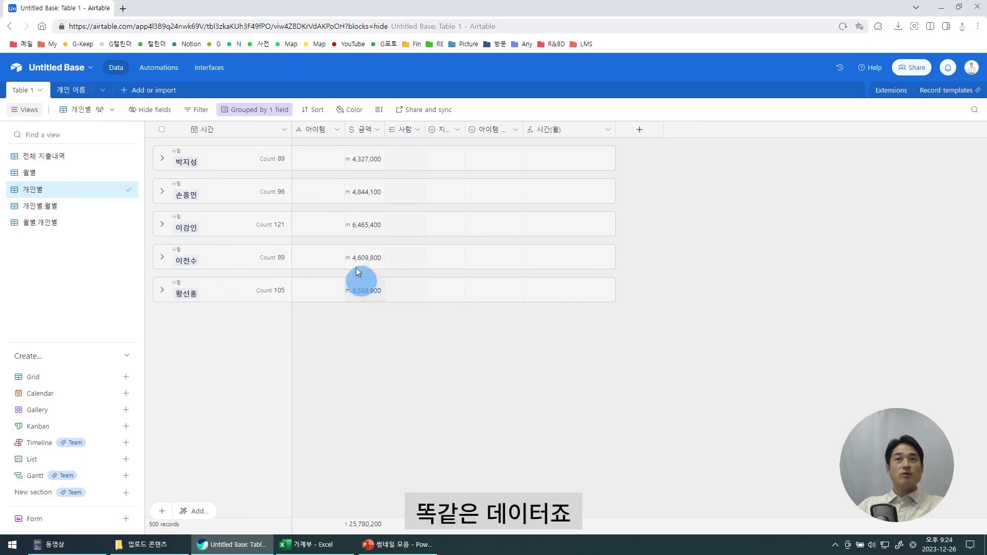
pyautogui.click(69, 90)
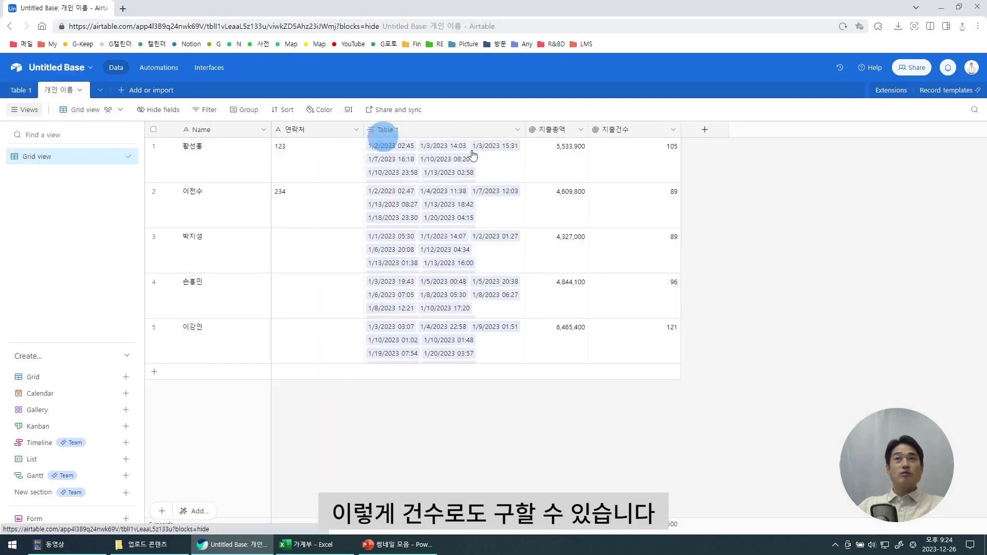
pyautogui.moveTo(681, 129); pyautogui.dragTo(646, 129)
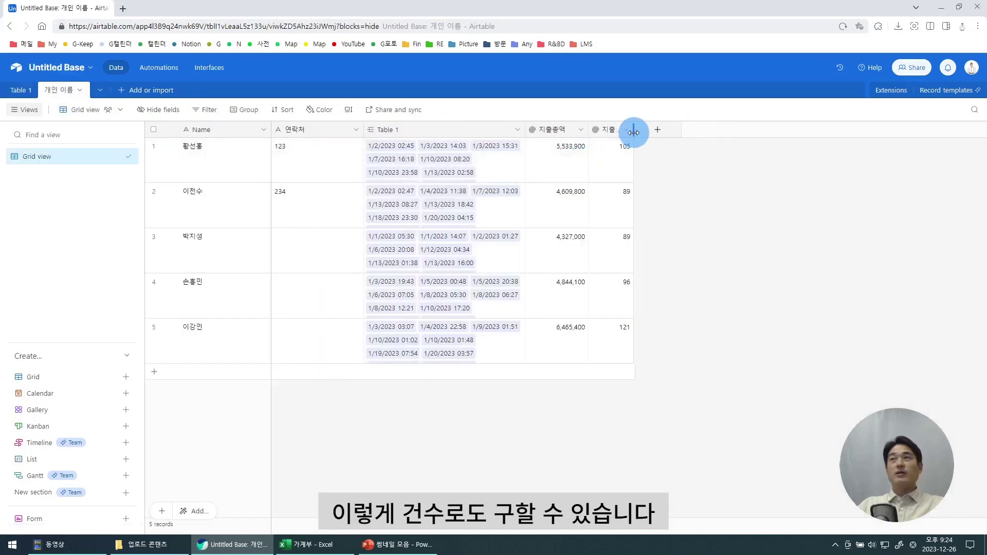
# Duplicate the 지출총액 field and move the copy behind the 지출건수 field
pyautogui.click(553, 131)
pyautogui.rightClick(560, 131)
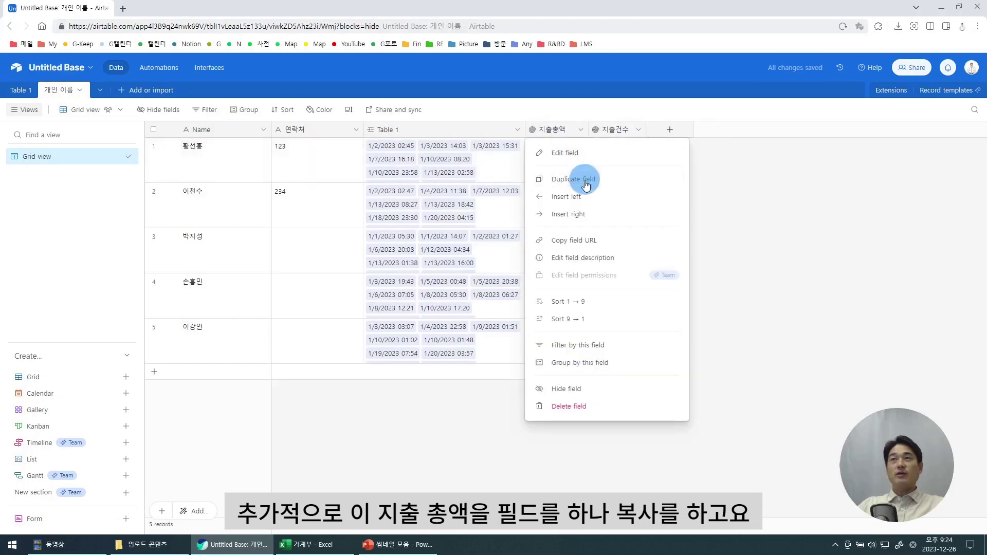
pyautogui.click(583, 177)
pyautogui.click(562, 134)
pyautogui.click(691, 132)
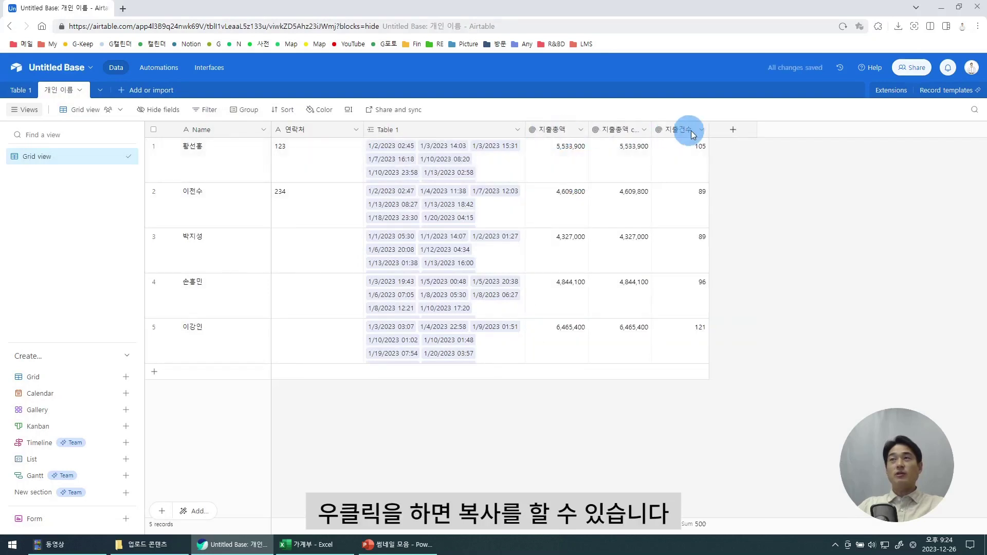
pyautogui.moveTo(622, 129); pyautogui.dragTo(705, 136)
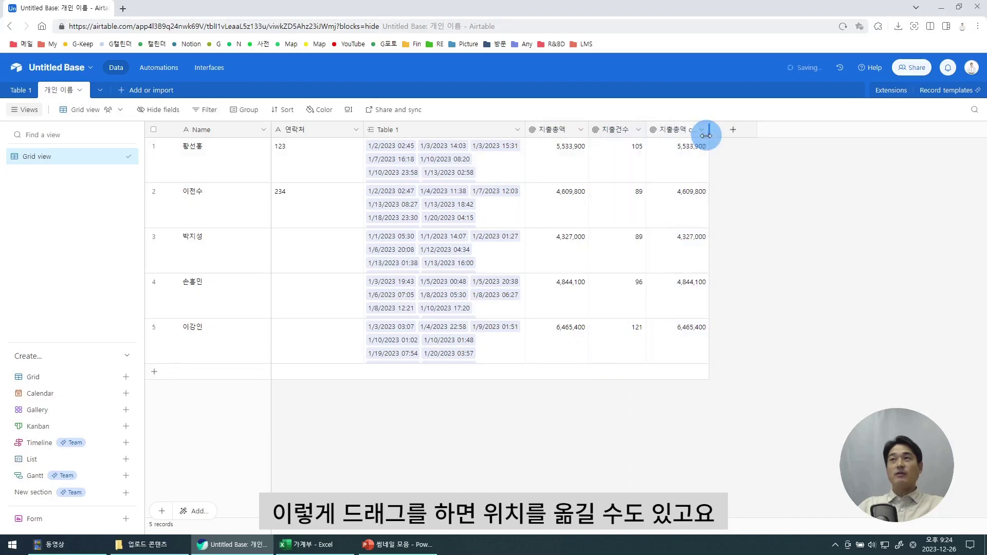
# Open the copied 지출총액 field for editing and name it 01월
pyautogui.doubleClick(674, 133)
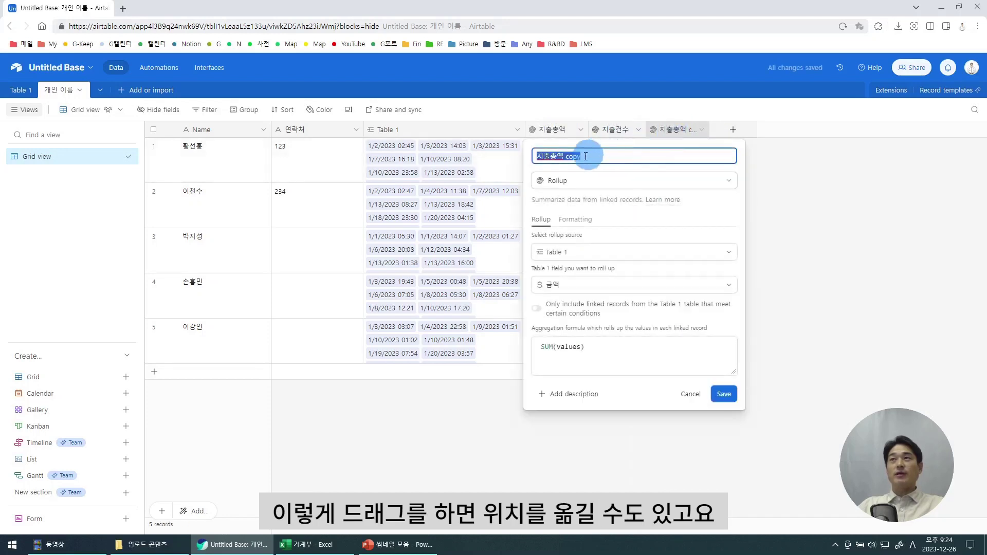
pyautogui.press('Hangul')
pyautogui.write('ㅇ')
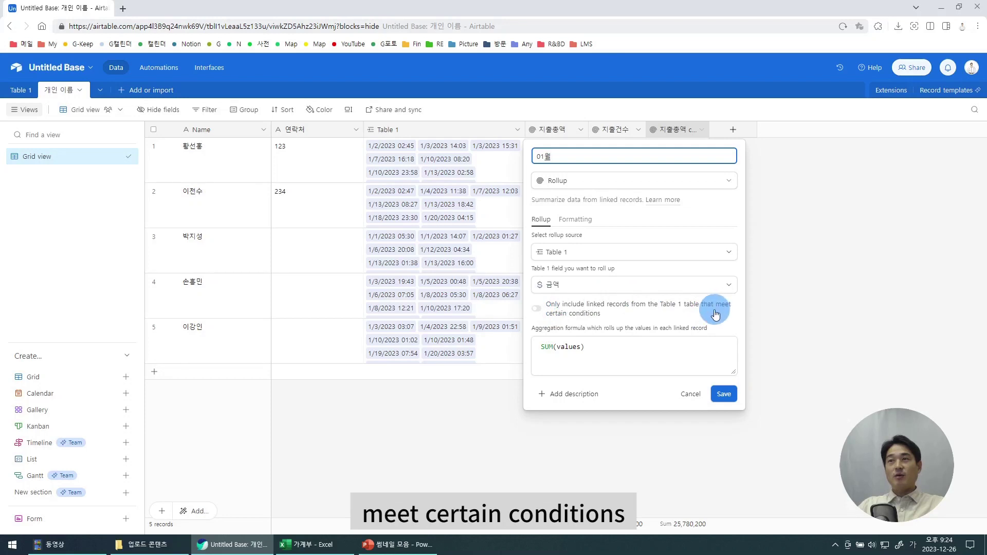
# Limit the 01월 rollup to linked records where 시간(월) is 01월 and save the field
pyautogui.click(537, 308)
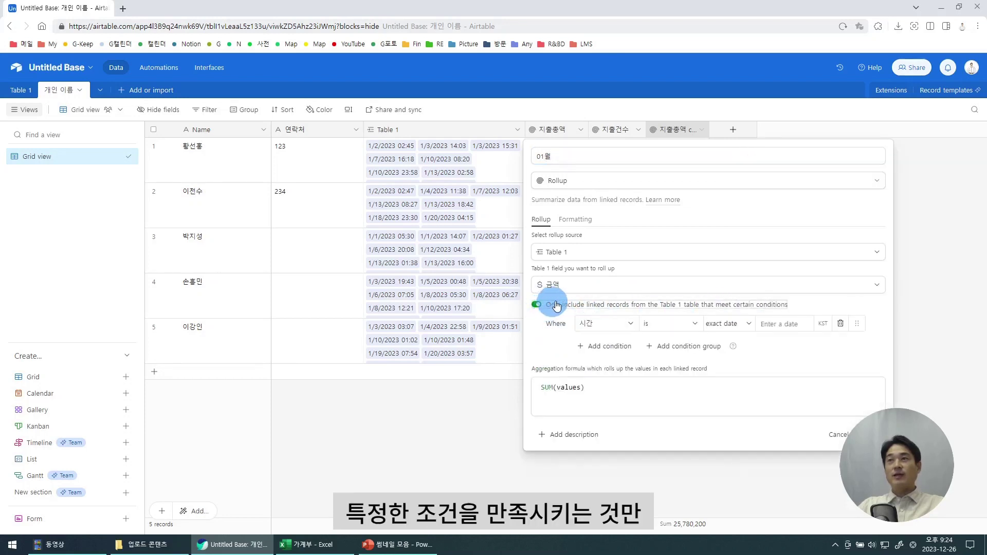
pyautogui.click(607, 326)
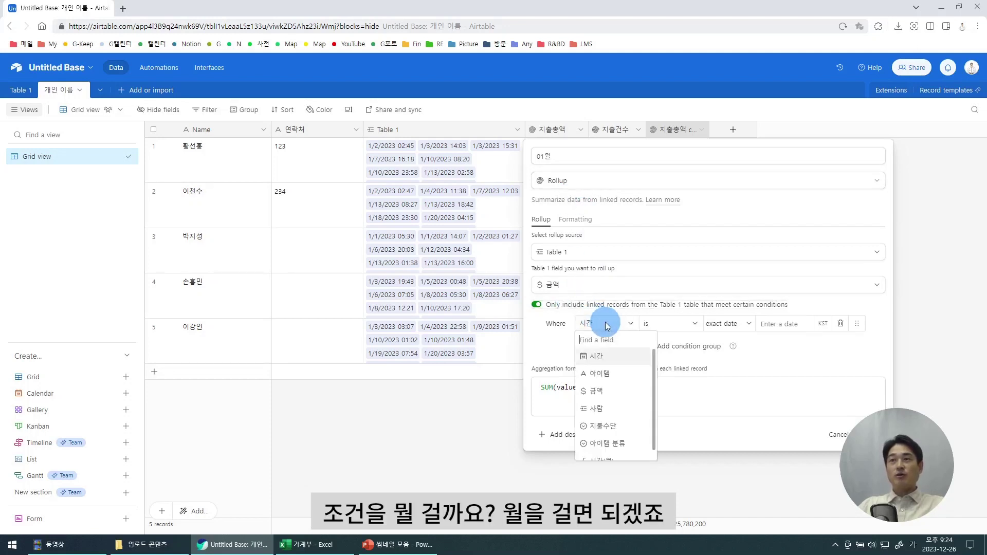
pyautogui.scroll(-1, 612, 396)
pyautogui.click(609, 442)
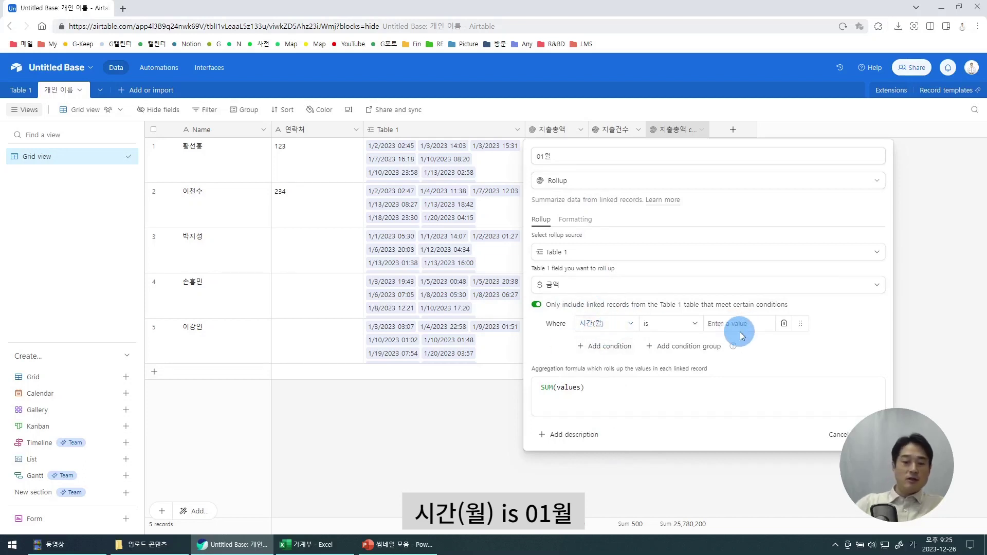
pyautogui.write('01월')
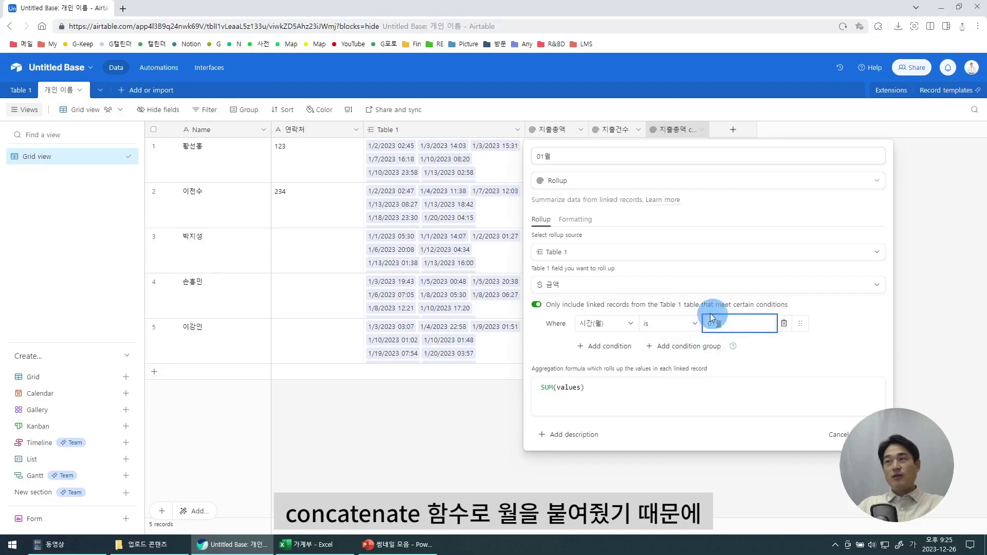
pyautogui.moveTo(710, 317); pyautogui.dragTo(718, 335)
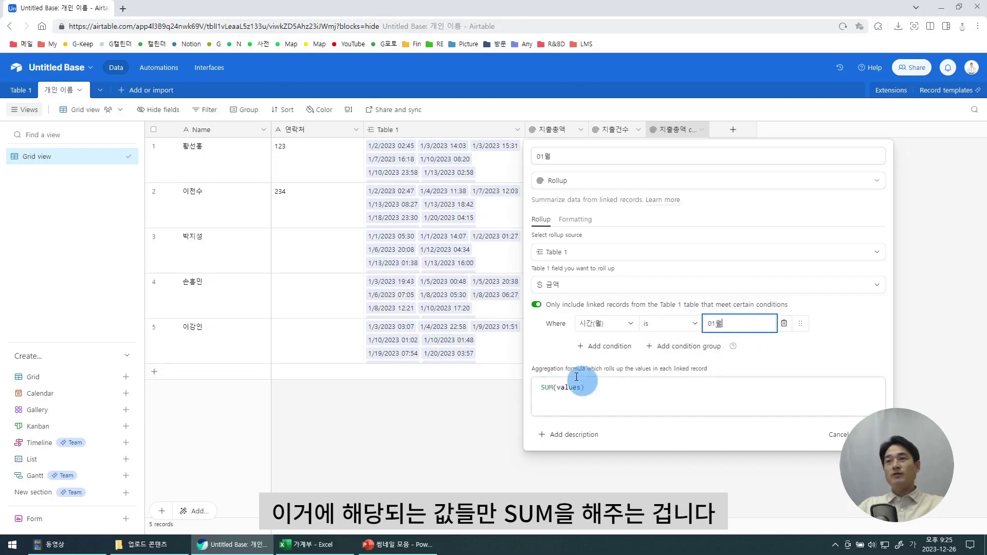
pyautogui.click(867, 434)
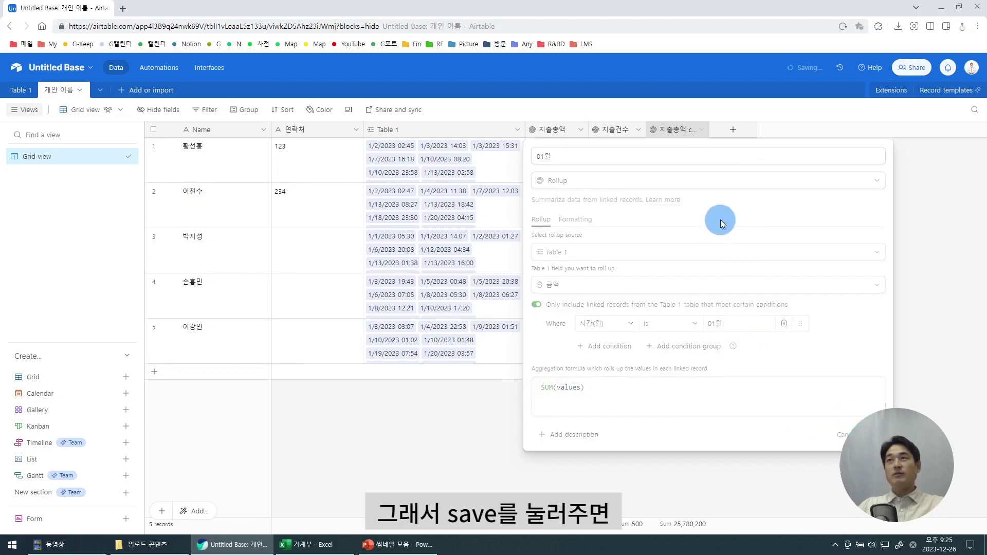
# Check the January spending total of each person in the 01월 column
pyautogui.click(686, 216)
pyautogui.click(681, 261)
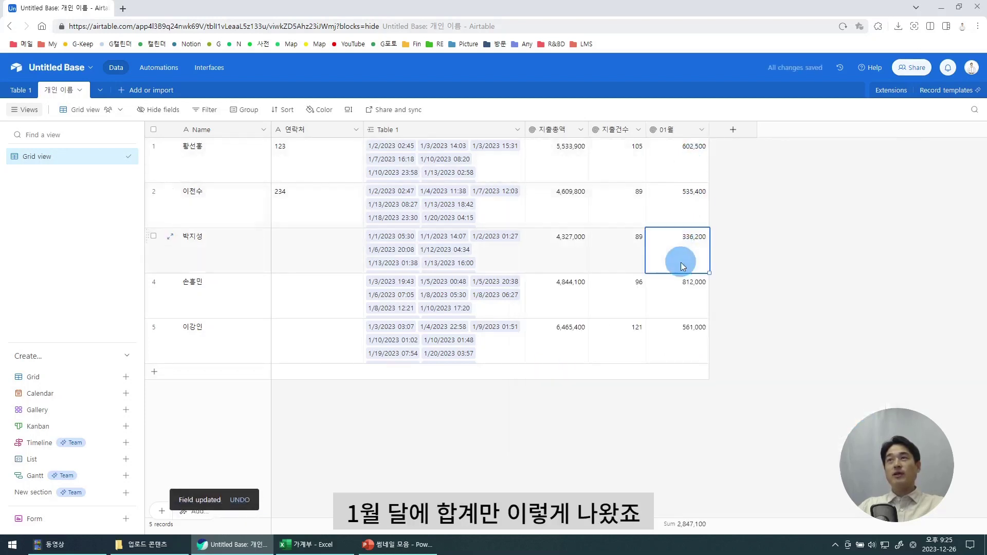
pyautogui.click(680, 305)
pyautogui.click(678, 346)
# Try an arbitrary name for the 01월 field and restore it to 01월
pyautogui.doubleClick(666, 130)
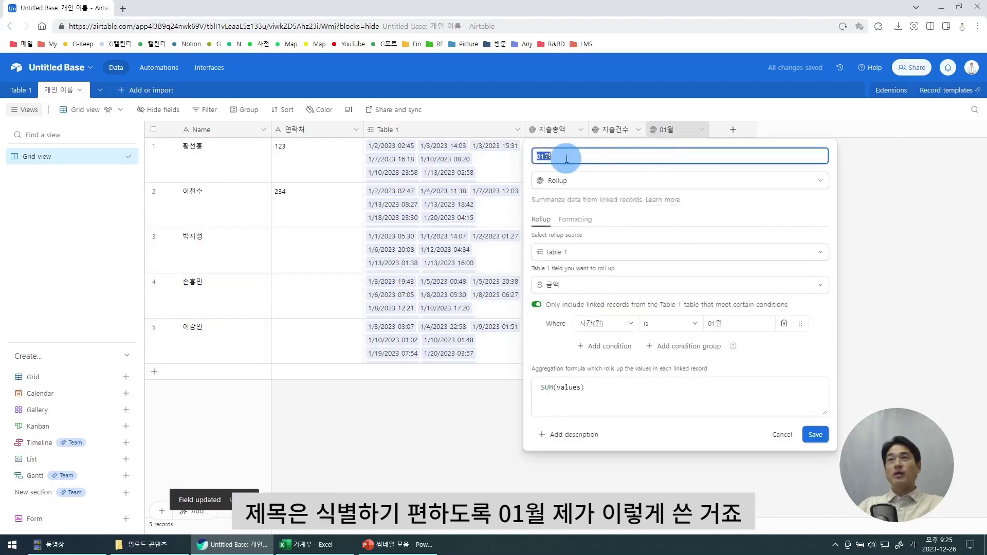
pyautogui.click(650, 155)
pyautogui.press('BackSpace')
pyautogui.write('ㅇ')
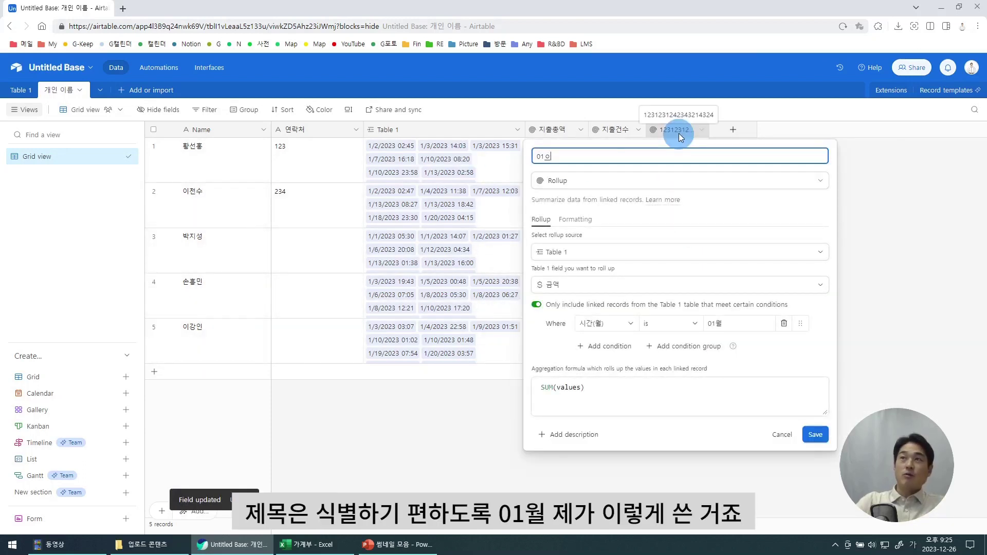
pyautogui.write('ㅜㅓㄹ')
pyautogui.press('Return')
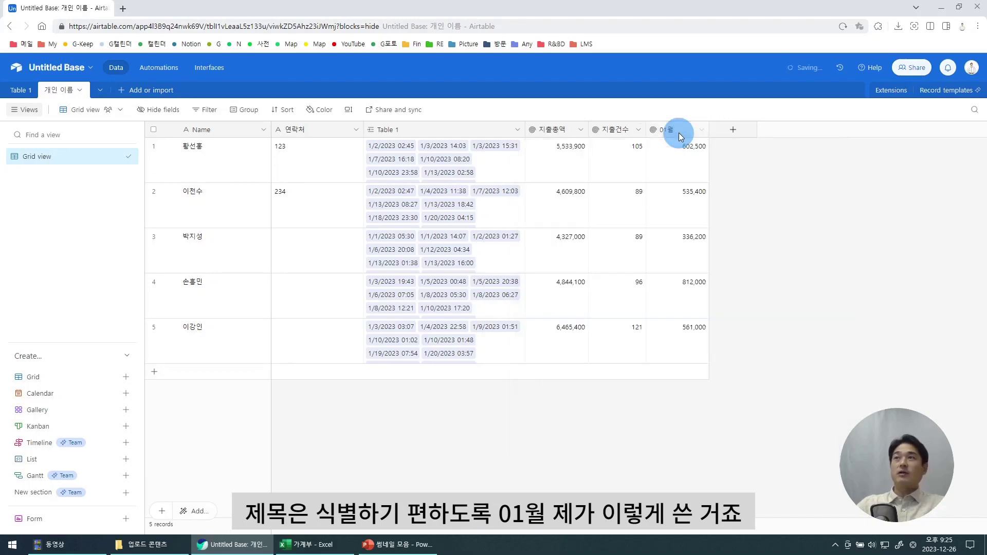
# Duplicate the 01월 field, rename the copy 02월 and set its condition to 시간(월) is 02월
pyautogui.rightClick(674, 128)
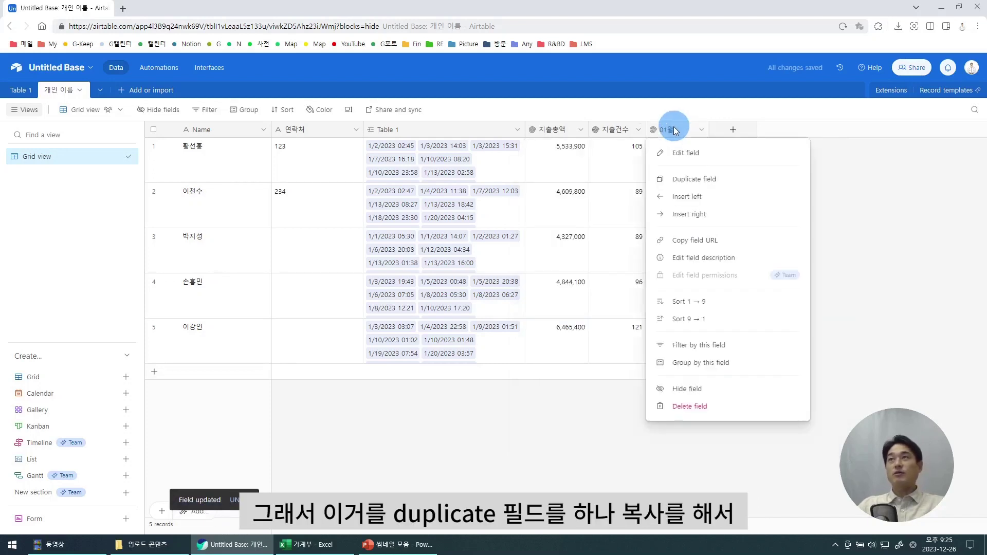
pyautogui.click(710, 180)
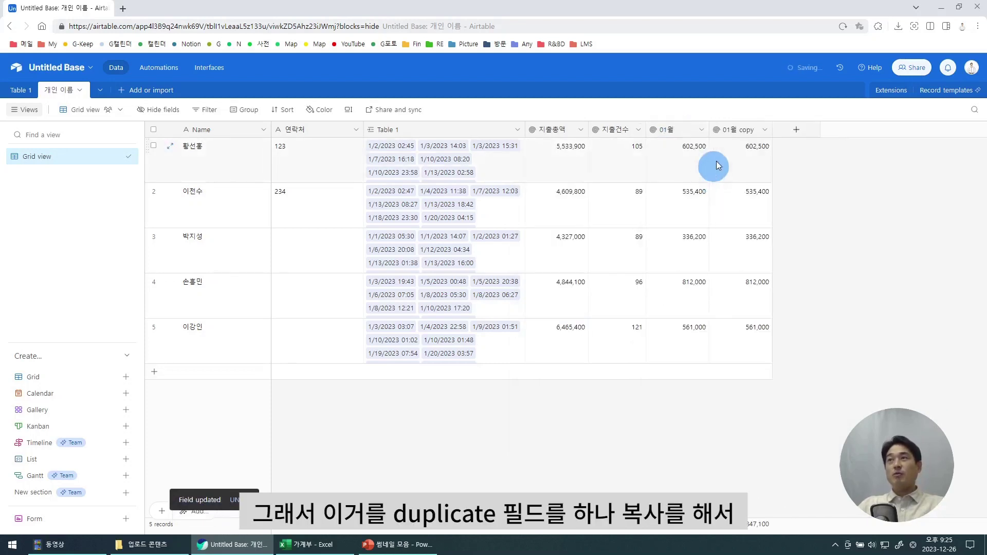
pyautogui.doubleClick(733, 131)
pyautogui.write('02월')
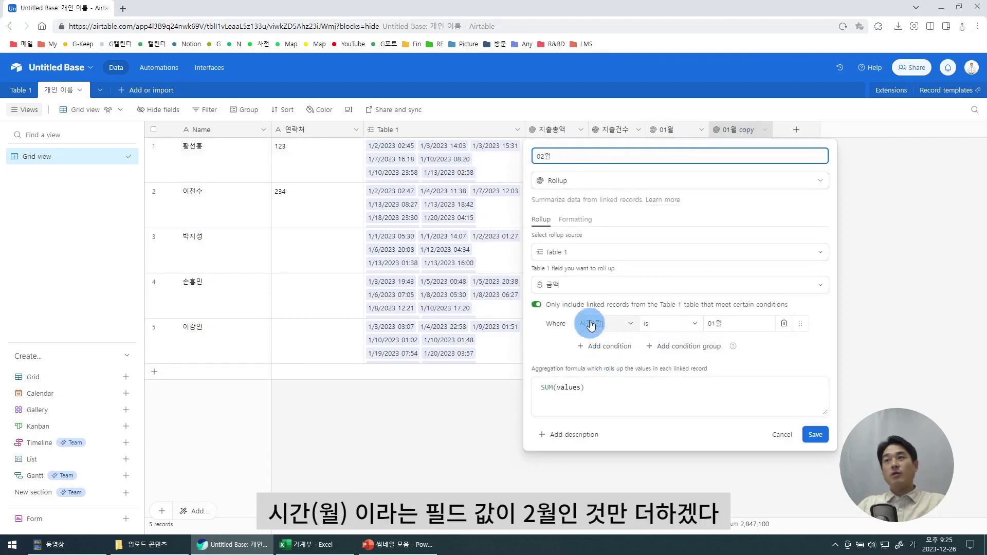
pyautogui.click(714, 323)
pyautogui.write('2')
pyautogui.click(813, 444)
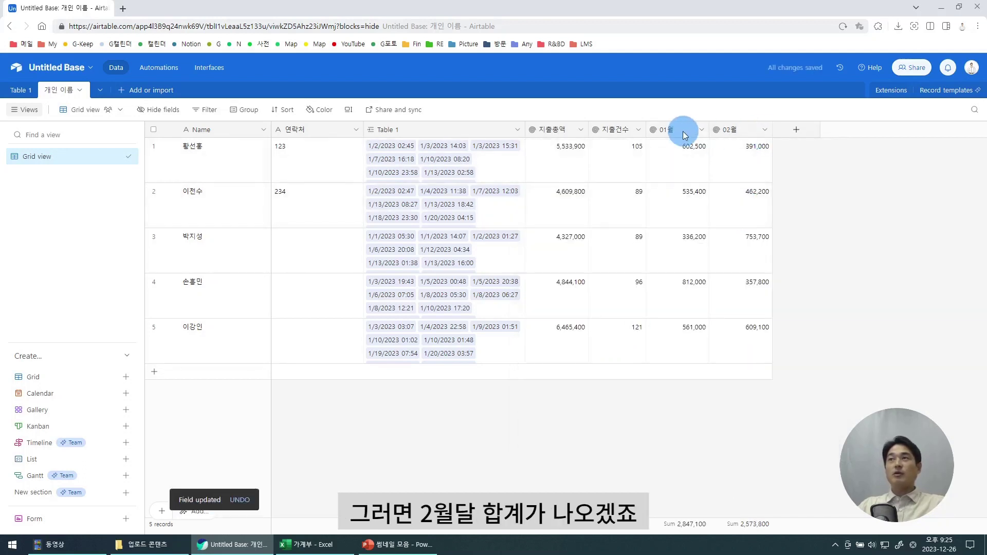
# Narrow the 01월 and 02월 columns and duplicate the 02월 field
pyautogui.click(682, 131)
pyautogui.moveTo(709, 128); pyautogui.dragTo(694, 129)
pyautogui.click(734, 129)
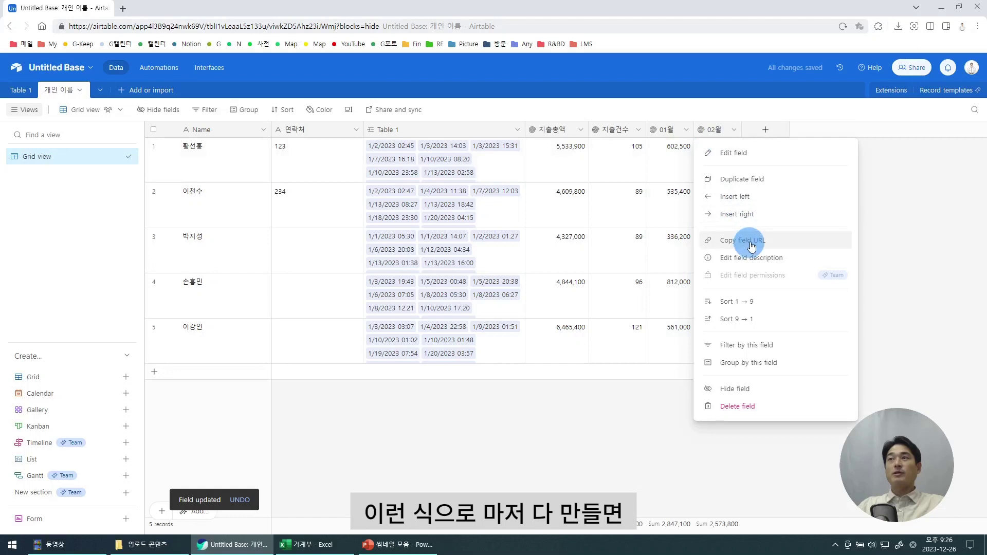
pyautogui.click(747, 180)
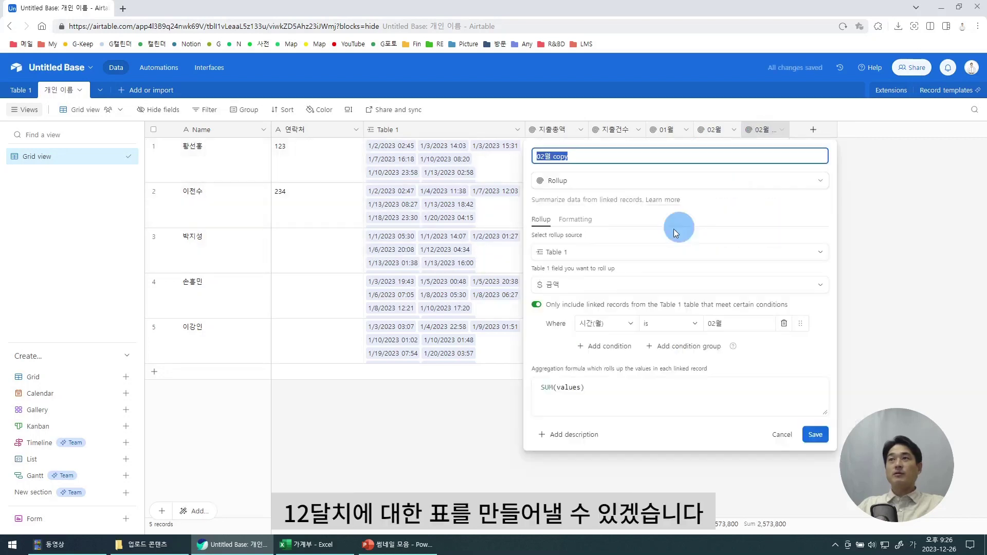
# Name the duplicated field 03월, set its condition to 시간(월) is 03월 and save it
pyautogui.click(551, 157)
pyautogui.click(544, 156)
pyautogui.press('BackSpace')
pyautogui.write('3')
pyautogui.moveTo(551, 156); pyautogui.dragTo(623, 161)
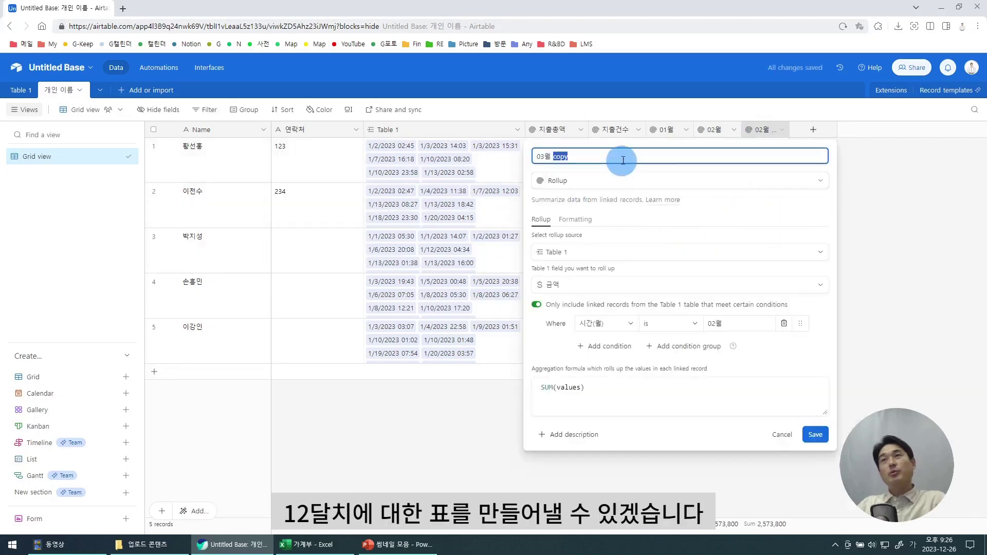
pyautogui.press('BackSpace')
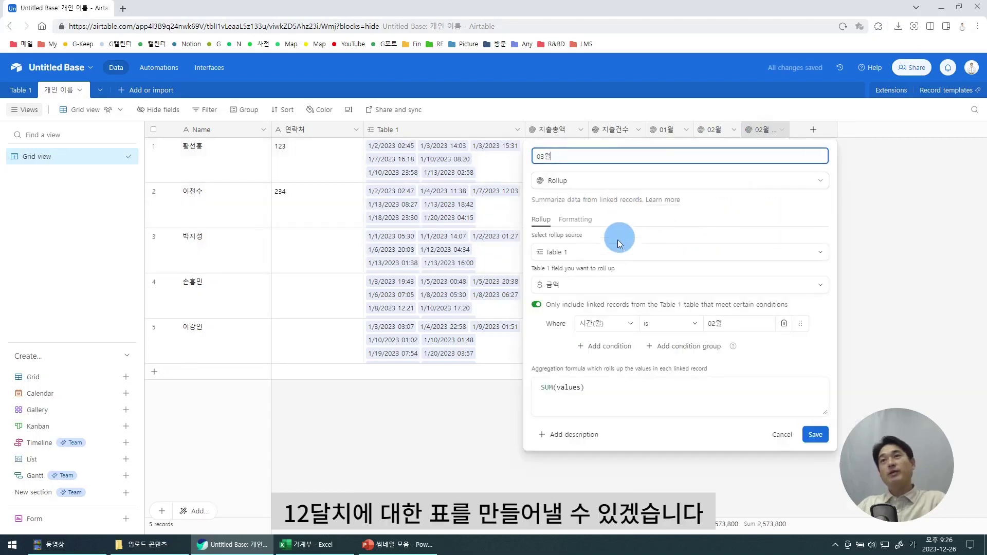
pyautogui.doubleClick(720, 325)
pyautogui.write('03월')
pyautogui.click(815, 434)
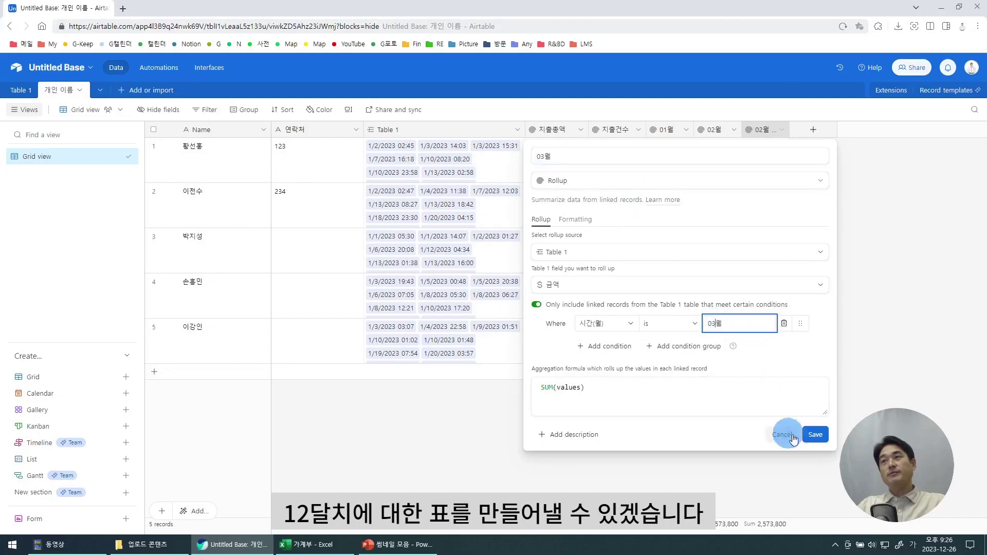
# In Table 1's 전체 지출내역 view, relink the 2023.1.8 서핑보드 expense to the second listed person and check the rollups in 개인 이름
pyautogui.click(21, 90)
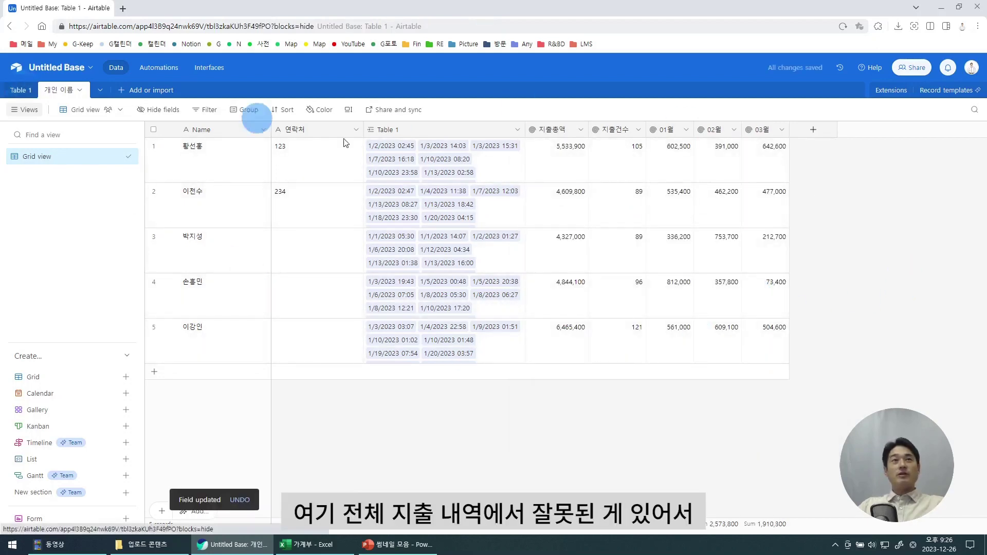
pyautogui.click(87, 156)
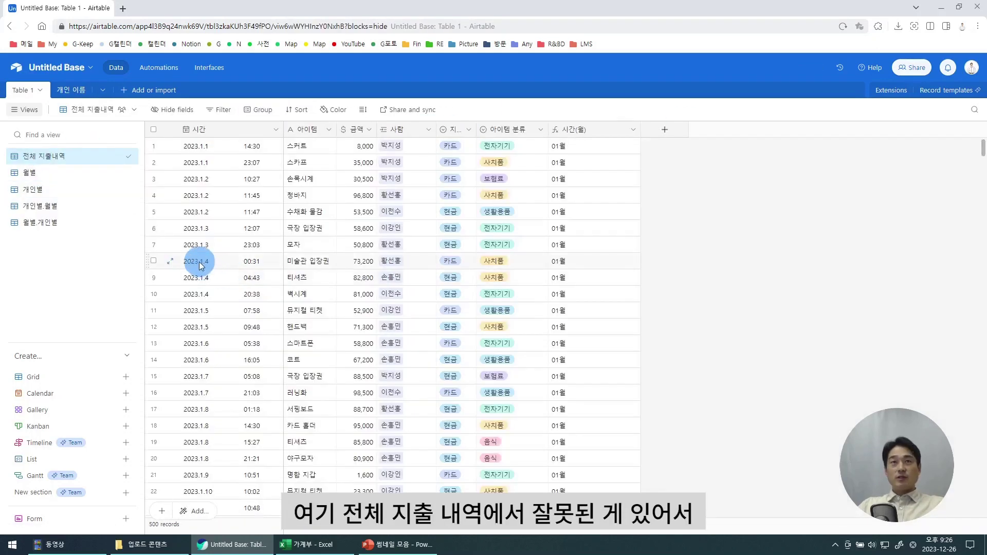
pyautogui.moveTo(205, 261); pyautogui.dragTo(587, 260)
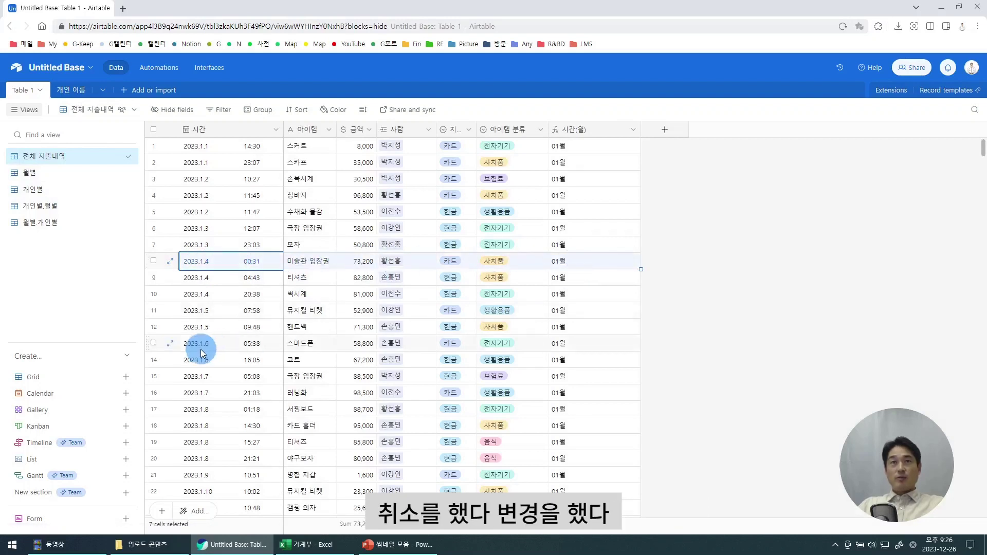
pyautogui.moveTo(201, 343); pyautogui.dragTo(588, 344)
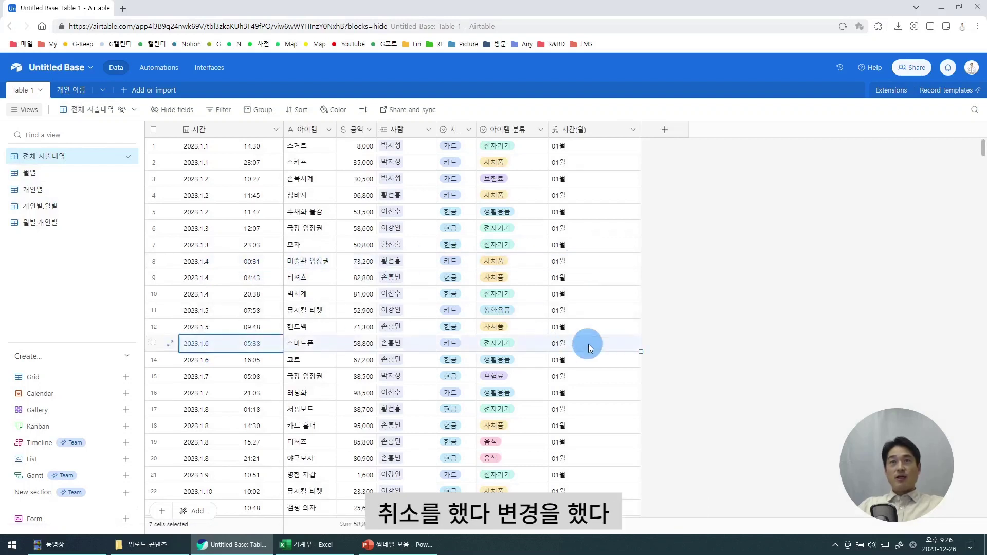
pyautogui.click(303, 409)
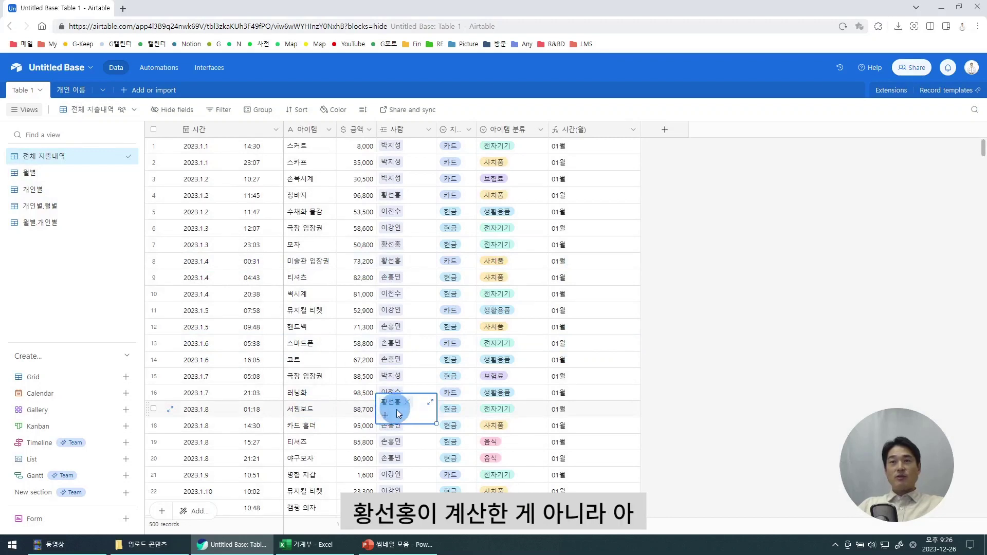
pyautogui.click(385, 409)
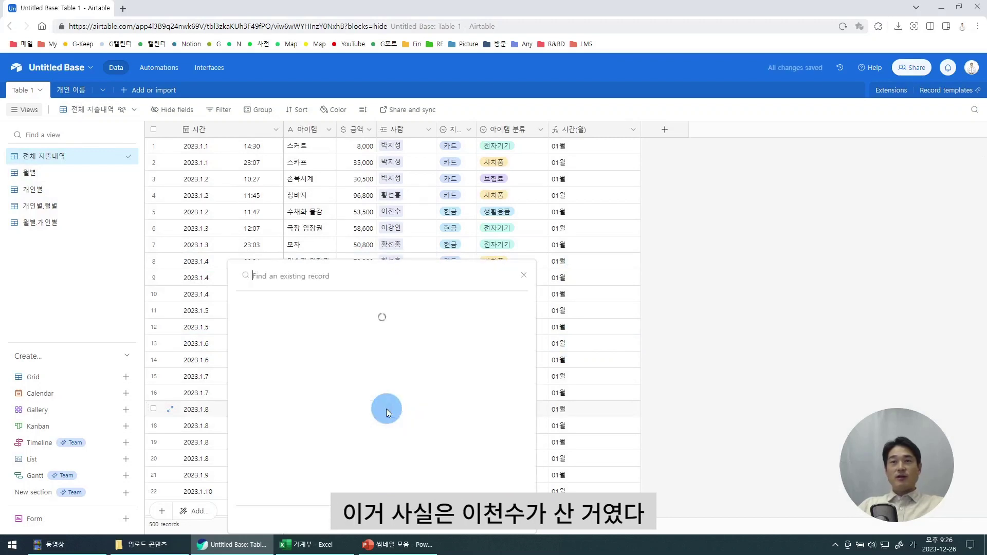
pyautogui.click(259, 357)
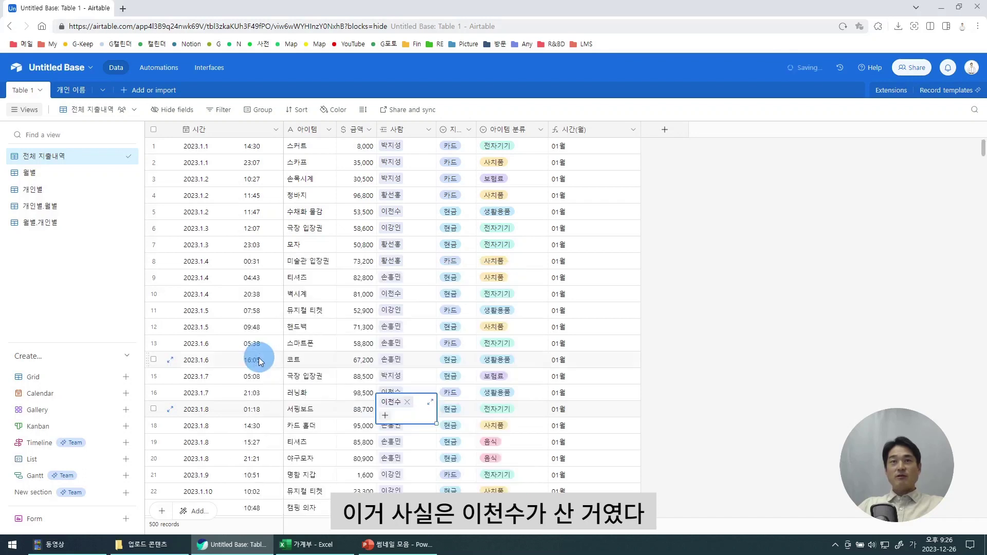
pyautogui.click(325, 412)
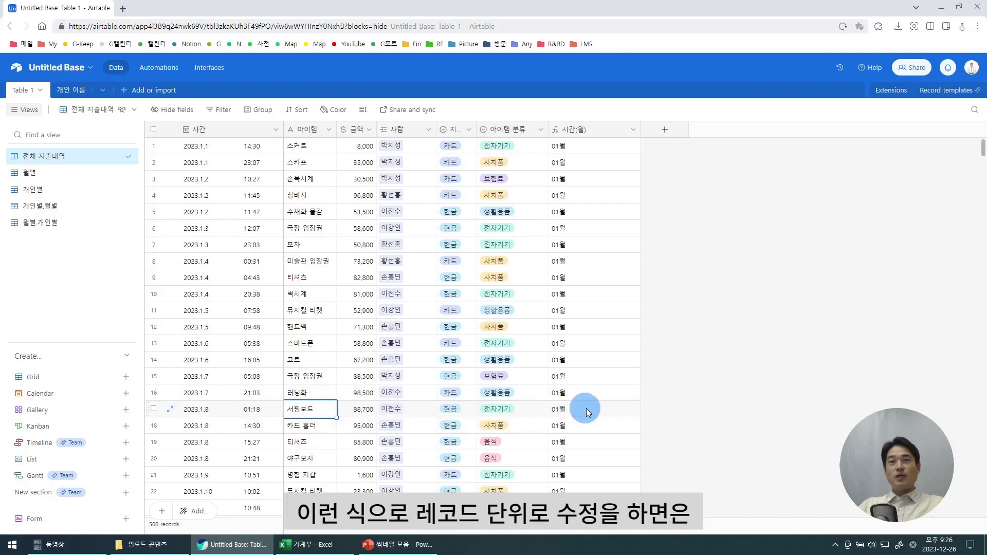
pyautogui.click(71, 90)
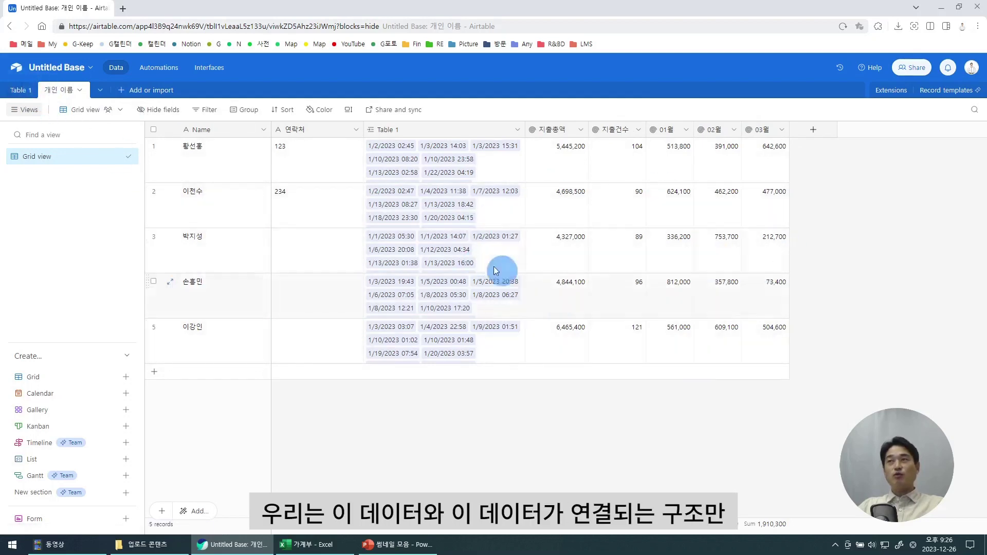
# Add a new record at the end of Table 1's 전체 지출내역 view with the date 2023.12.28
pyautogui.click(20, 91)
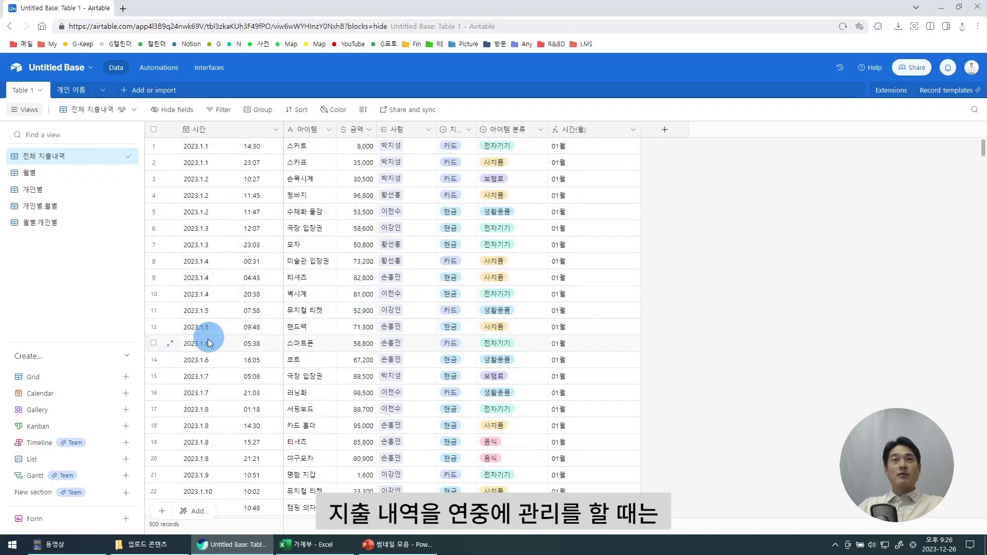
pyautogui.scroll(-10, 201, 349)
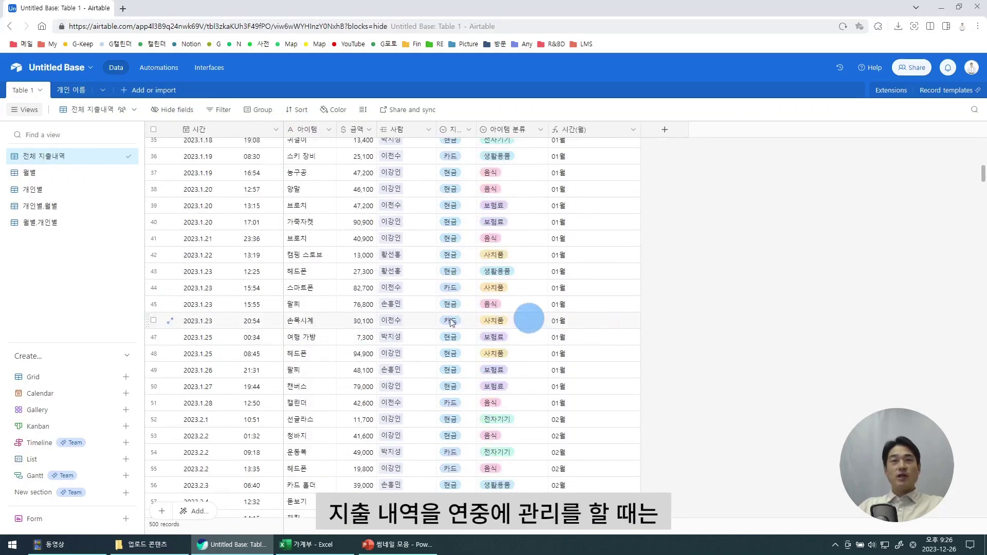
pyautogui.scroll(-15, 324, 377)
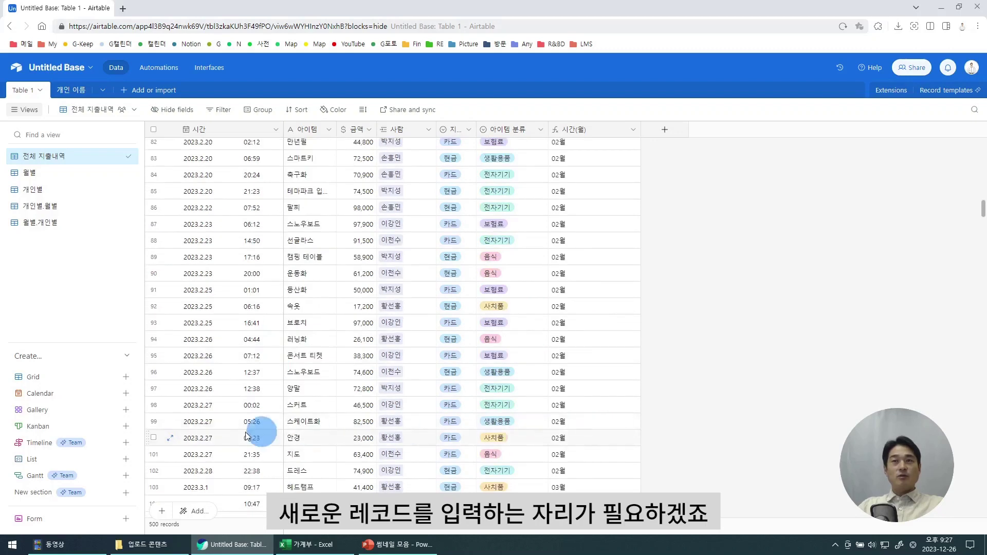
pyautogui.scroll(-20, 295, 426)
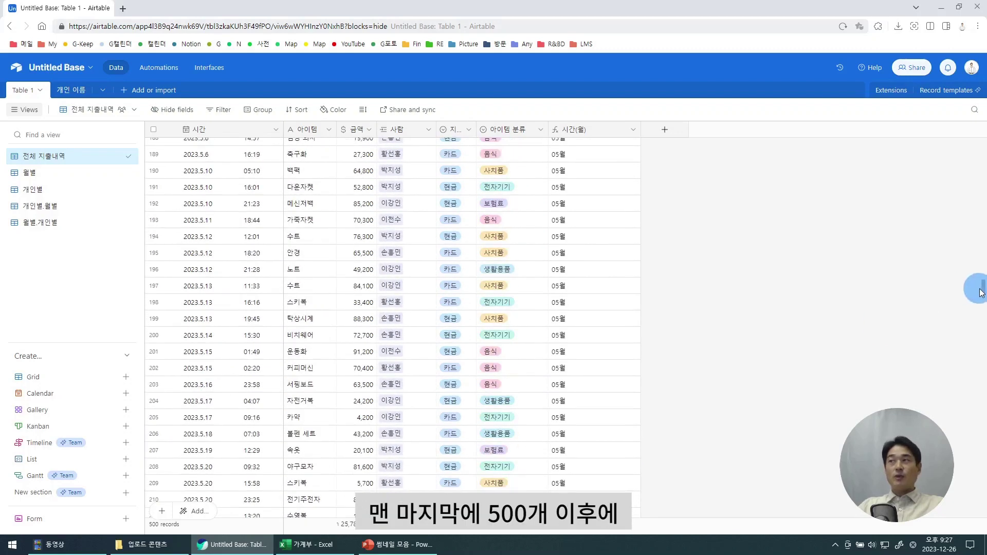
pyautogui.moveTo(982, 292); pyautogui.dragTo(982, 506)
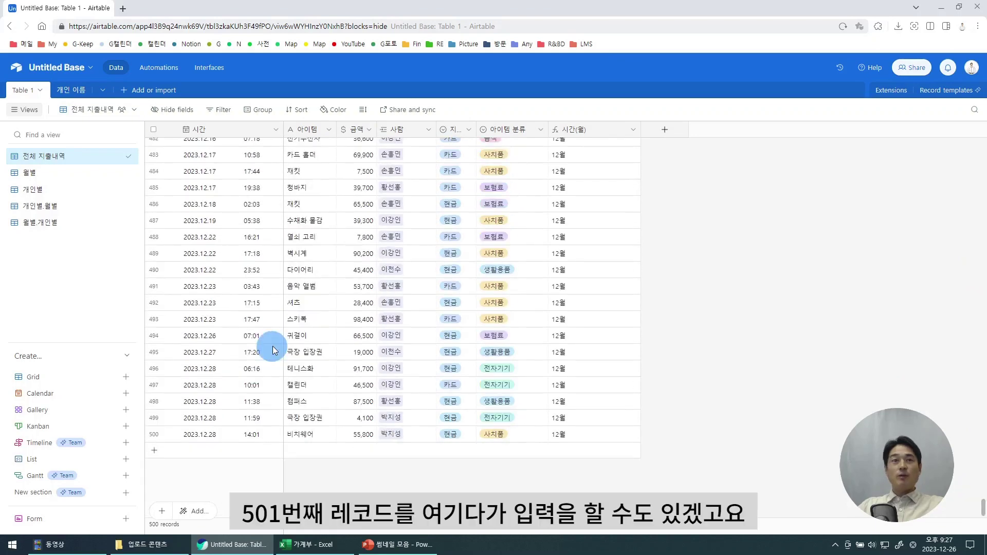
pyautogui.click(200, 451)
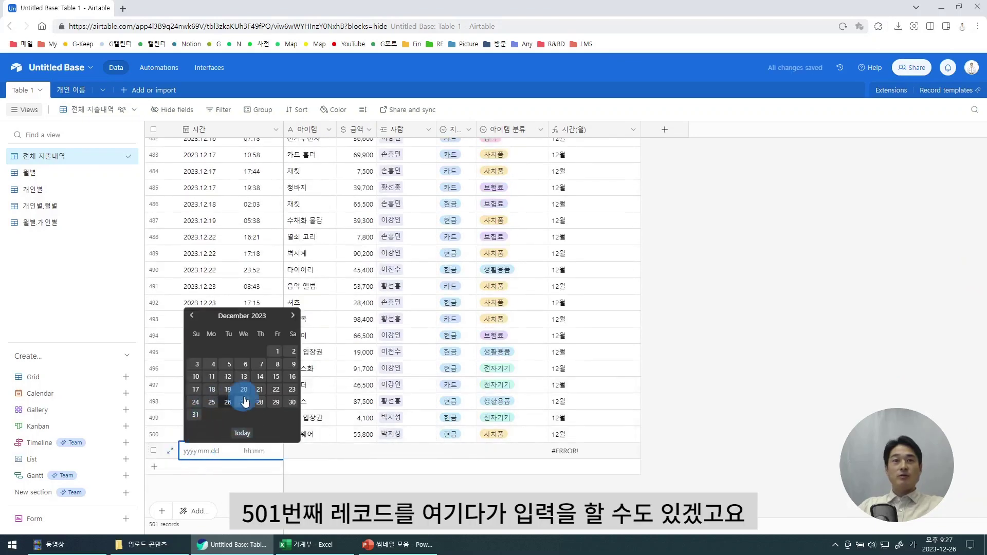
pyautogui.click(259, 401)
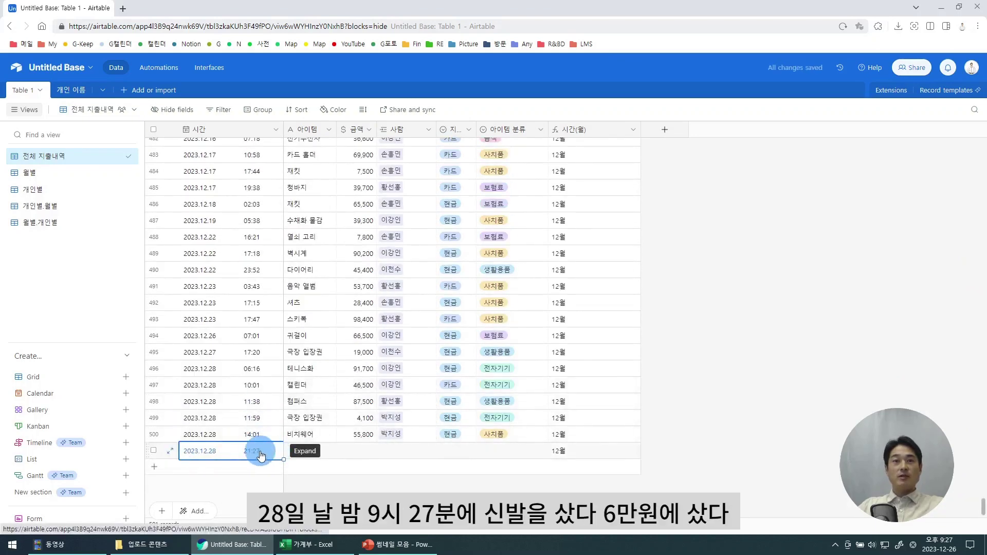
pyautogui.click(260, 455)
pyautogui.click(769, 112)
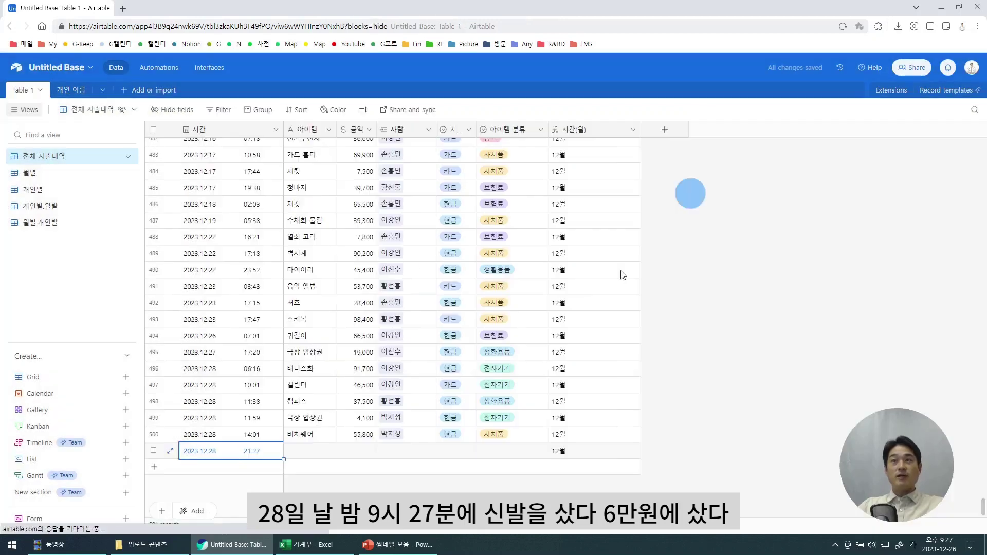
# Enter 신발 as the new record's item with an amount of 60000 and link the third listed person
pyautogui.click(303, 451)
pyautogui.write('신ㅂ')
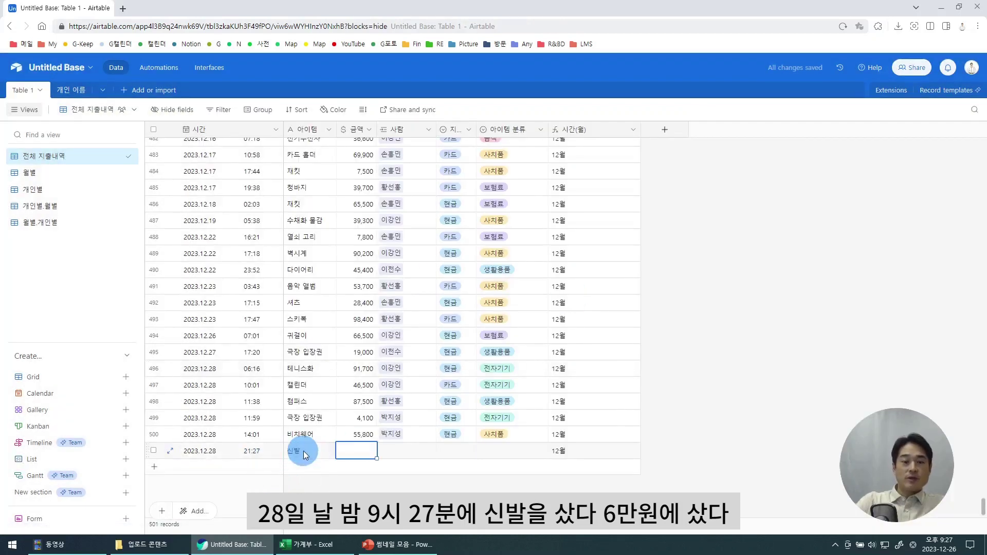
pyautogui.write('60000')
pyautogui.press('Tab')
pyautogui.click(384, 451)
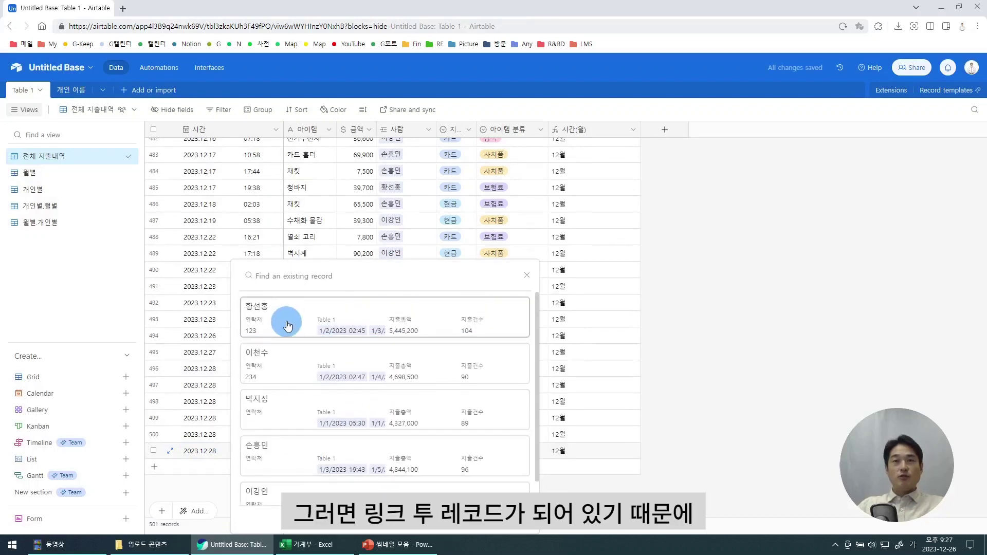
pyautogui.scroll(-1, 288, 325)
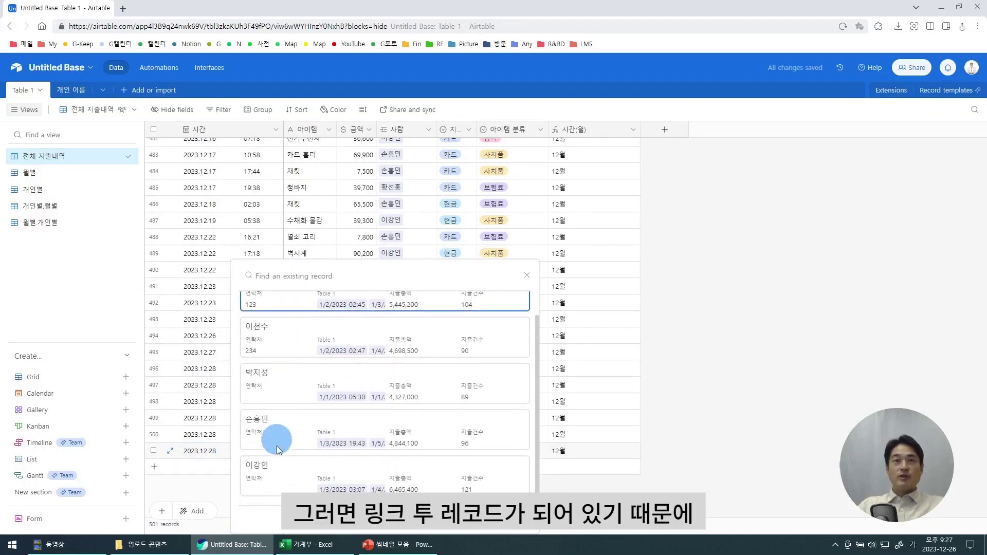
pyautogui.click(277, 393)
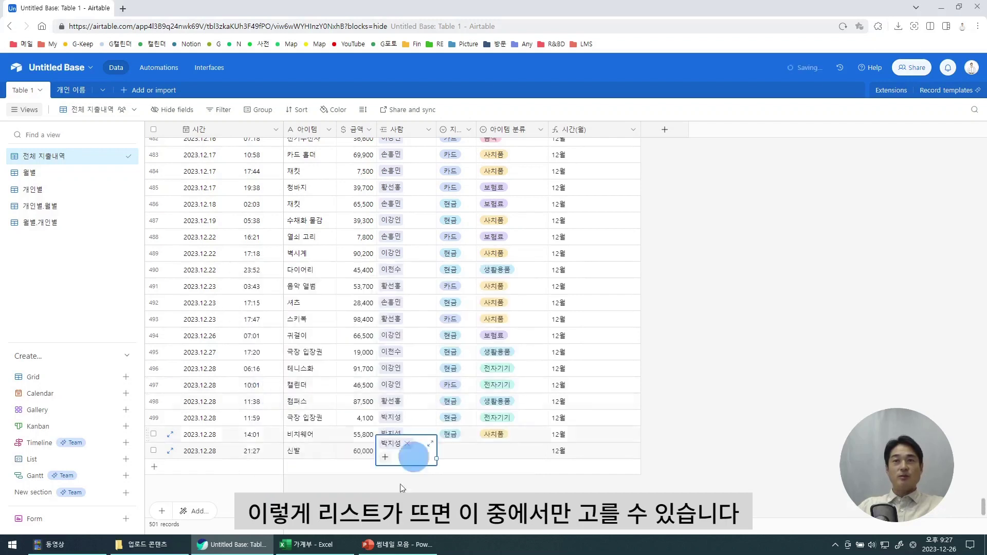
# Set the new record's payment method to 카드 and its 아이템 분류 to 생활용품
pyautogui.doubleClick(446, 453)
pyautogui.click(451, 504)
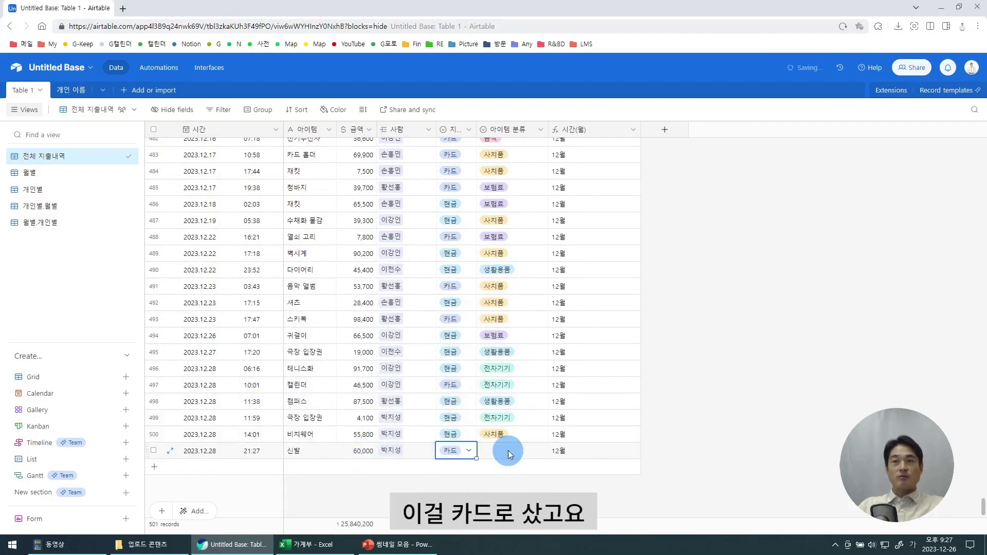
pyautogui.click(483, 452)
pyautogui.click(495, 410)
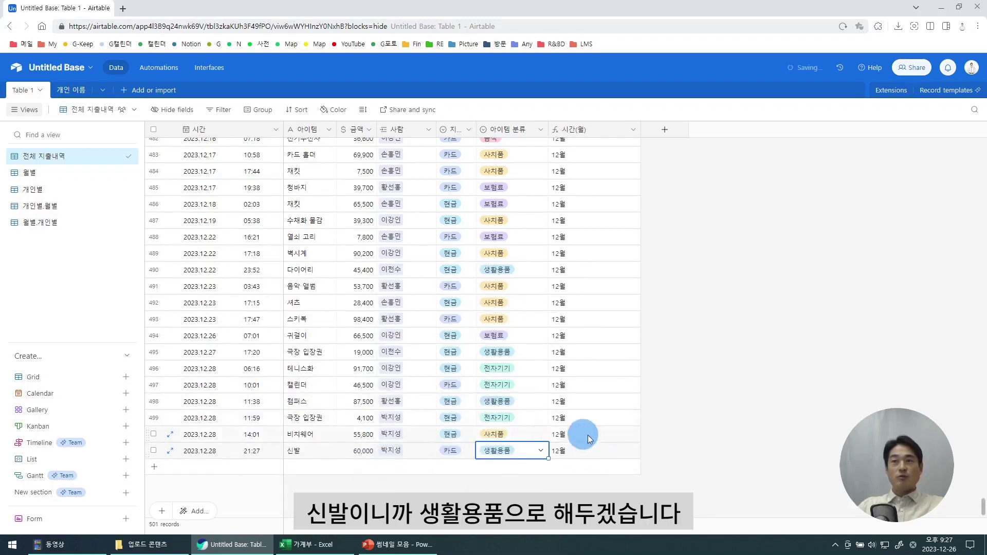
pyautogui.click(233, 451)
pyautogui.scroll(-1, 388, 384)
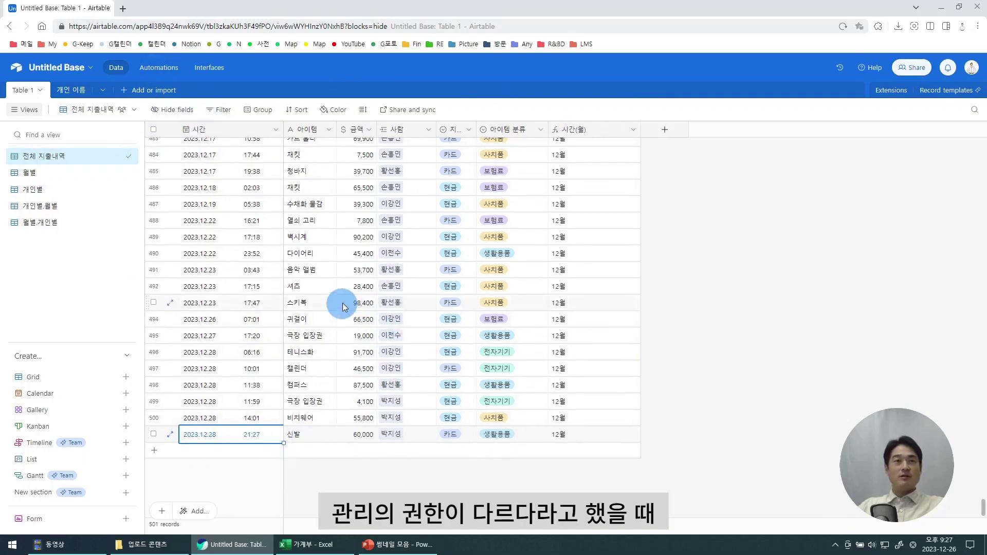
# Create a form for Table 1 with the upgraded form builder and look over its fields
pyautogui.click(125, 521)
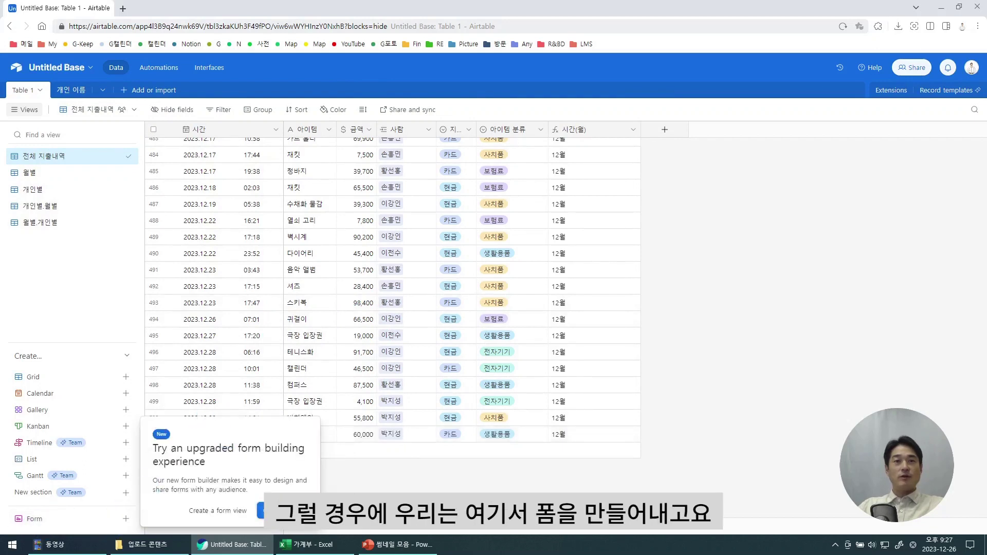
pyautogui.click(251, 514)
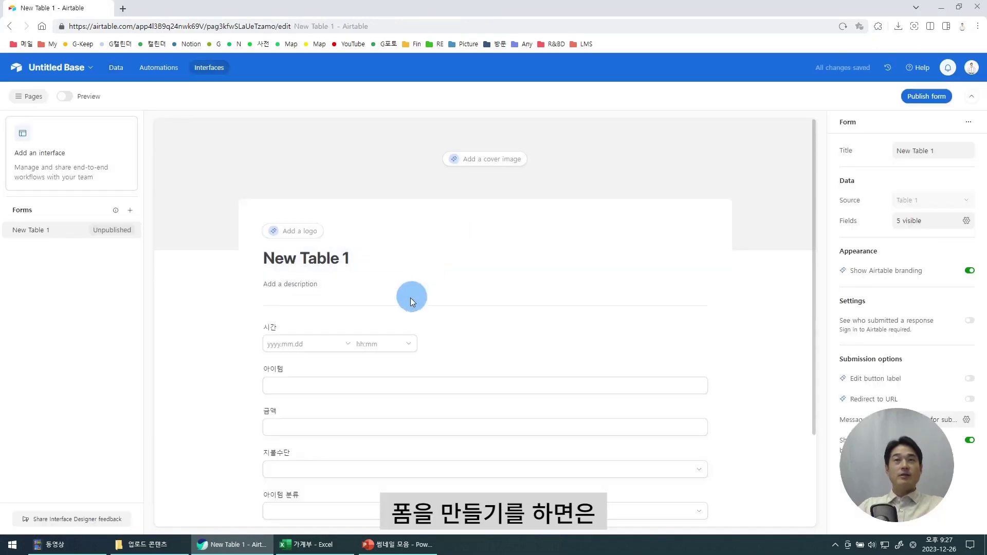
pyautogui.scroll(-3, 166, 193)
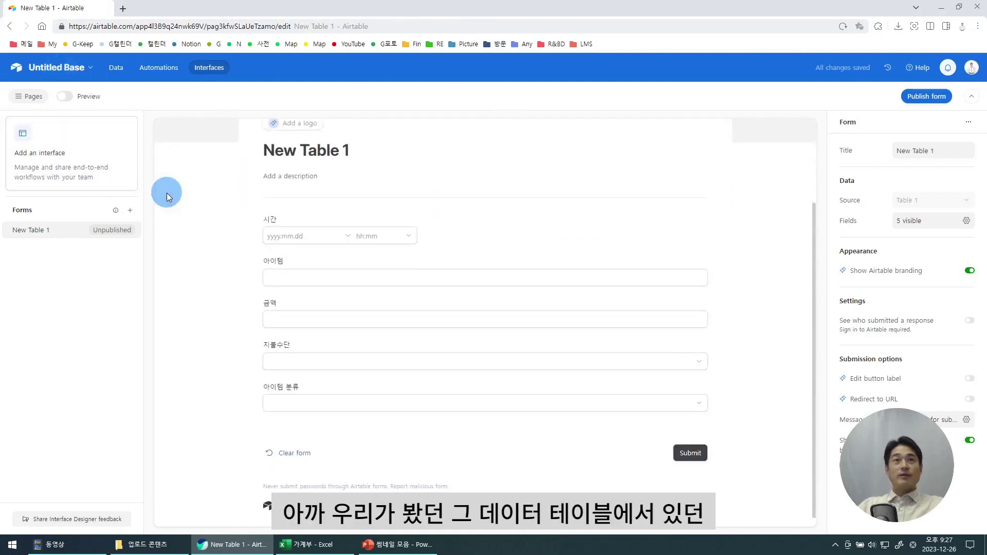
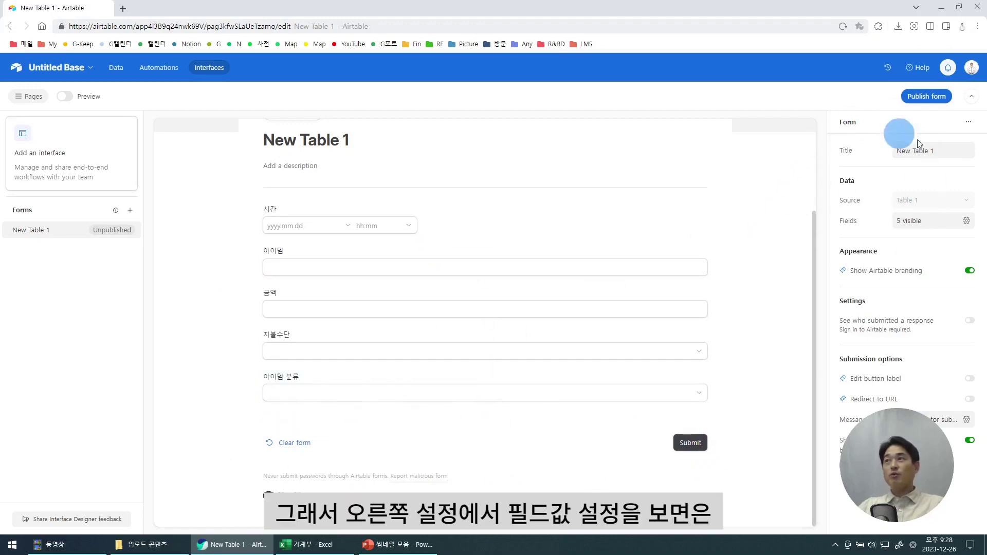
# Make the hidden 사람 field visible in the form
pyautogui.click(965, 221)
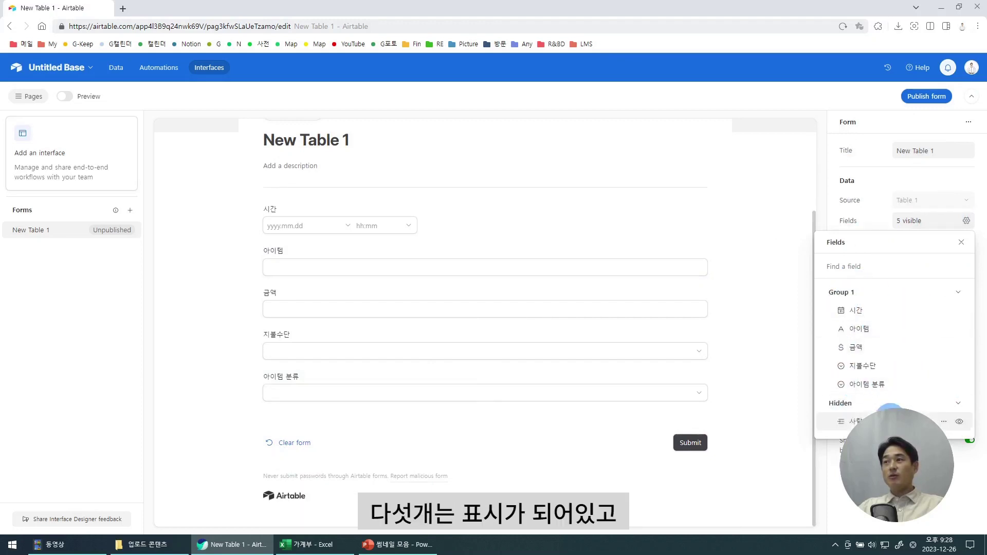
pyautogui.click(960, 425)
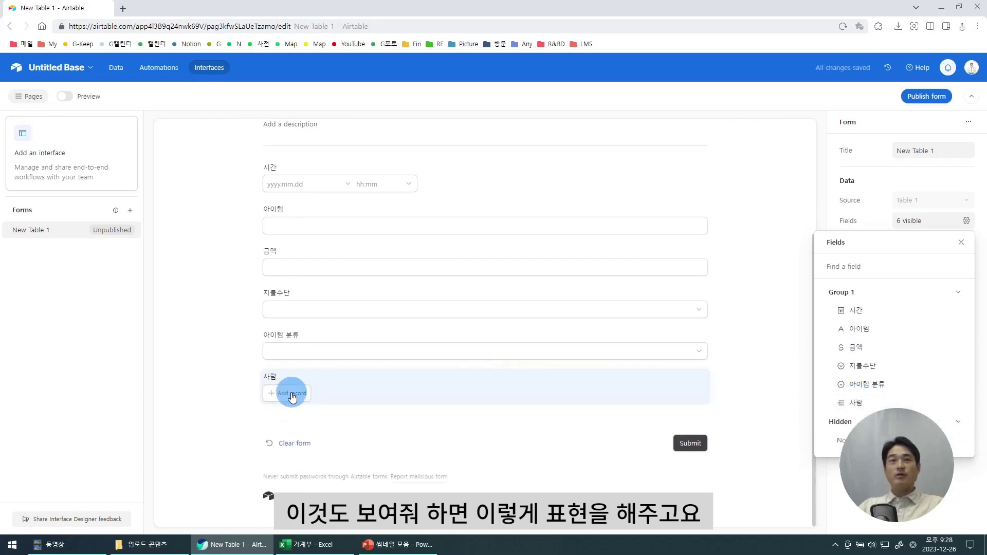
# Inspect the form's 사람 field settings and publish the New Table 1 form
pyautogui.scroll(3, 302, 315)
pyautogui.scroll(-3, 286, 269)
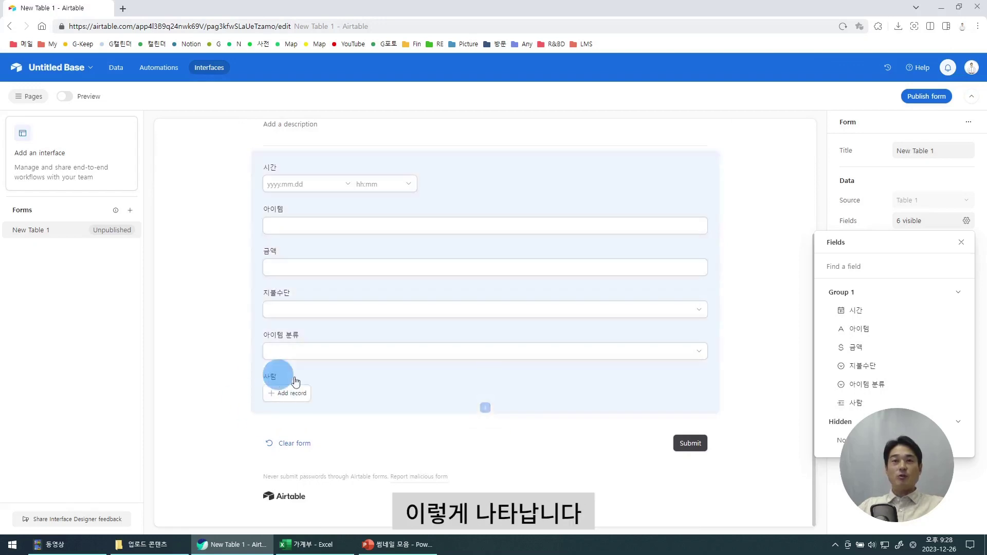
pyautogui.click(290, 397)
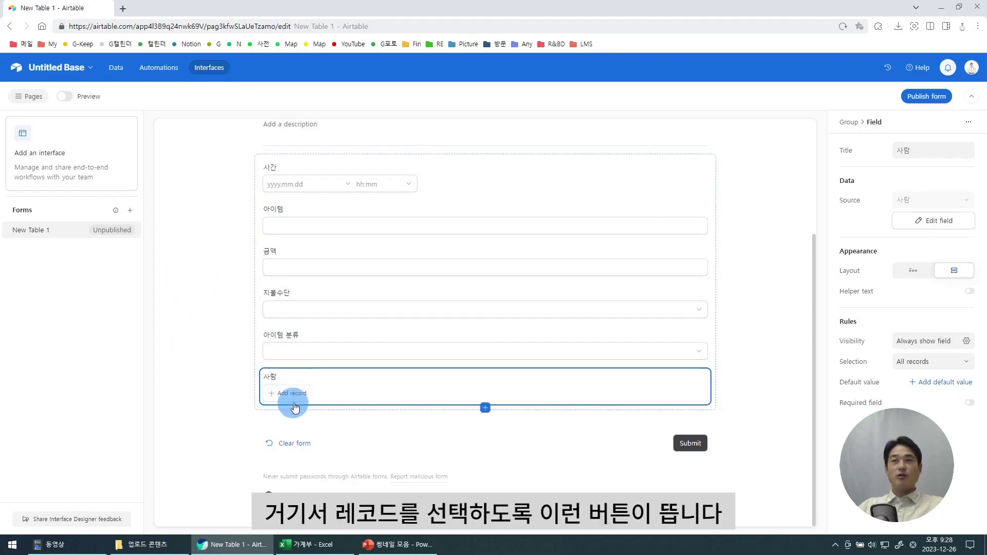
pyautogui.click(920, 98)
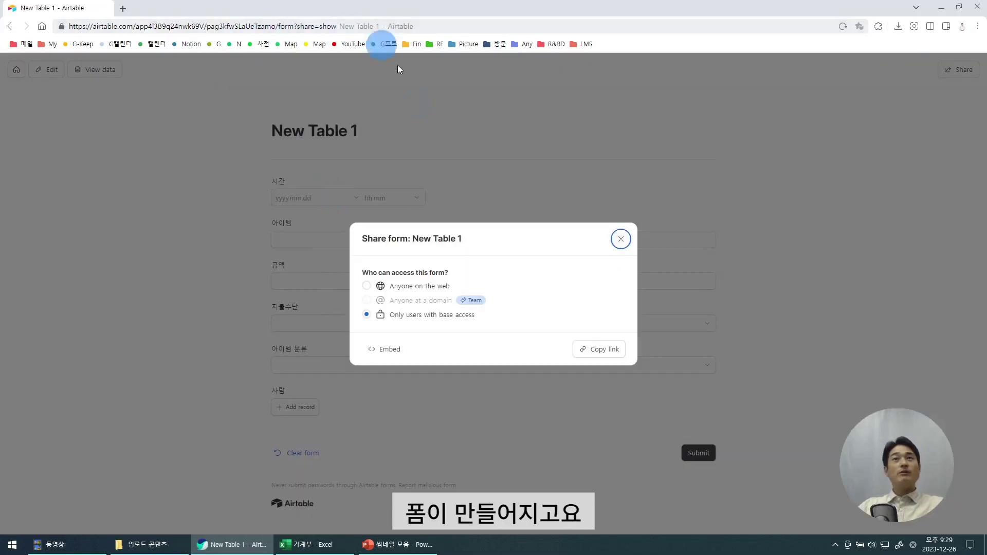
# Make the published form accessible to anyone on the web, copy its share link and return to the form
pyautogui.click(417, 290)
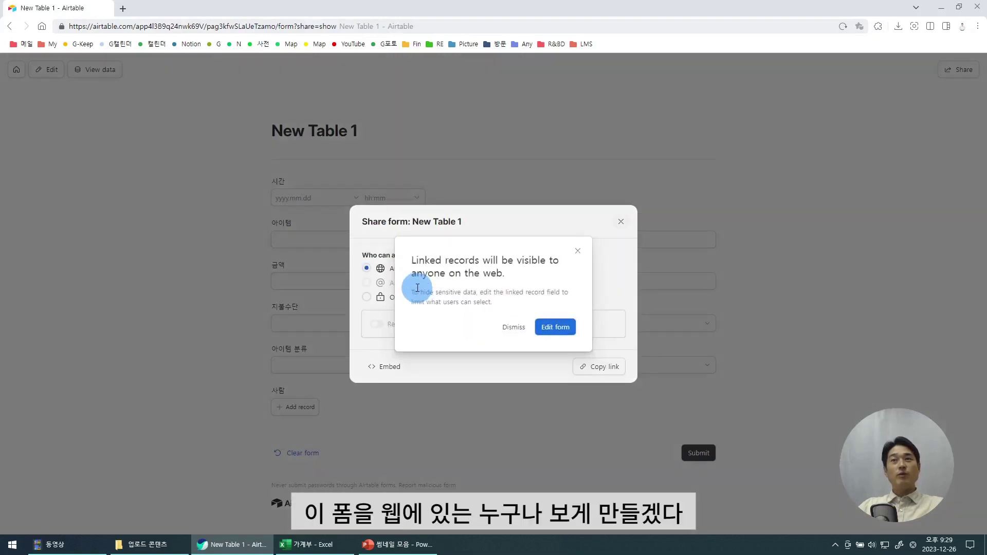
pyautogui.click(517, 326)
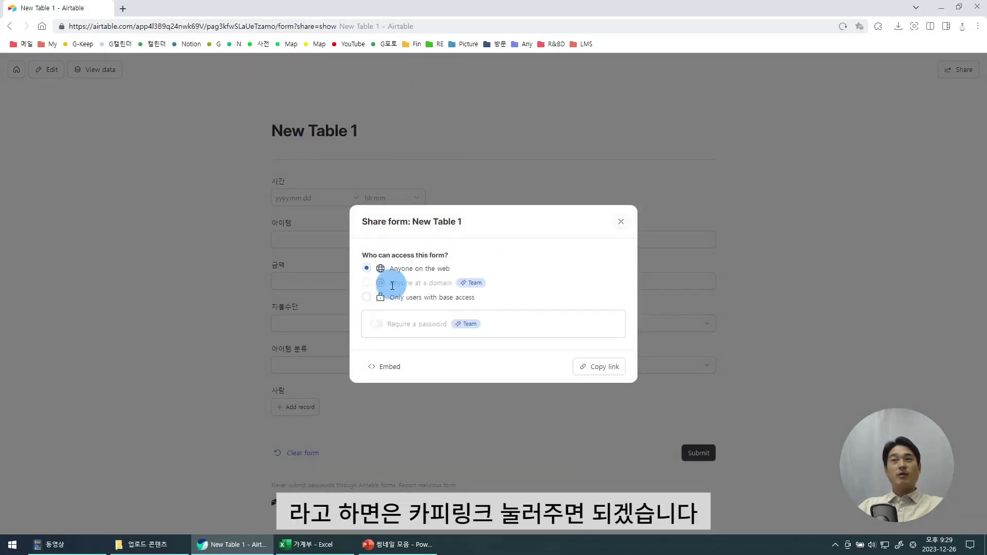
pyautogui.click(602, 368)
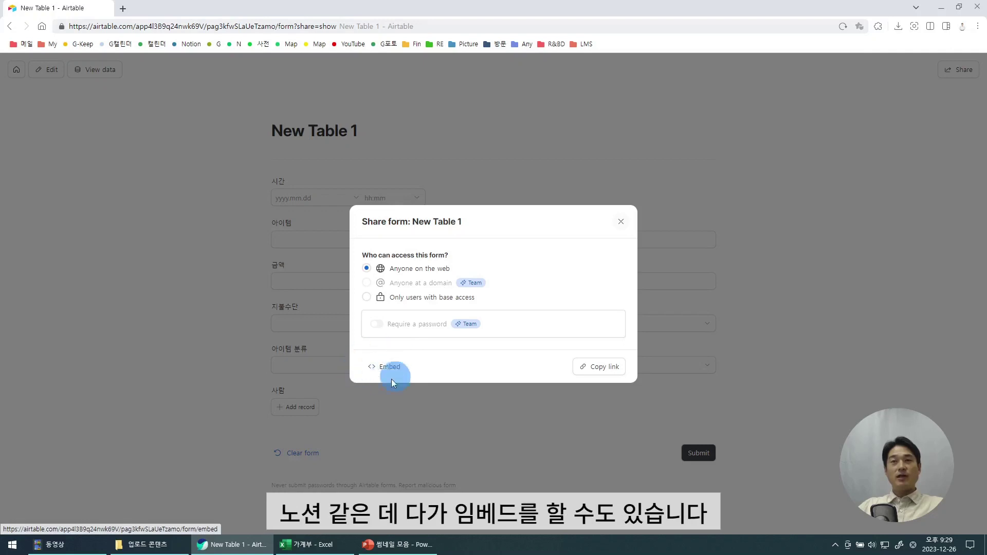
pyautogui.click(620, 222)
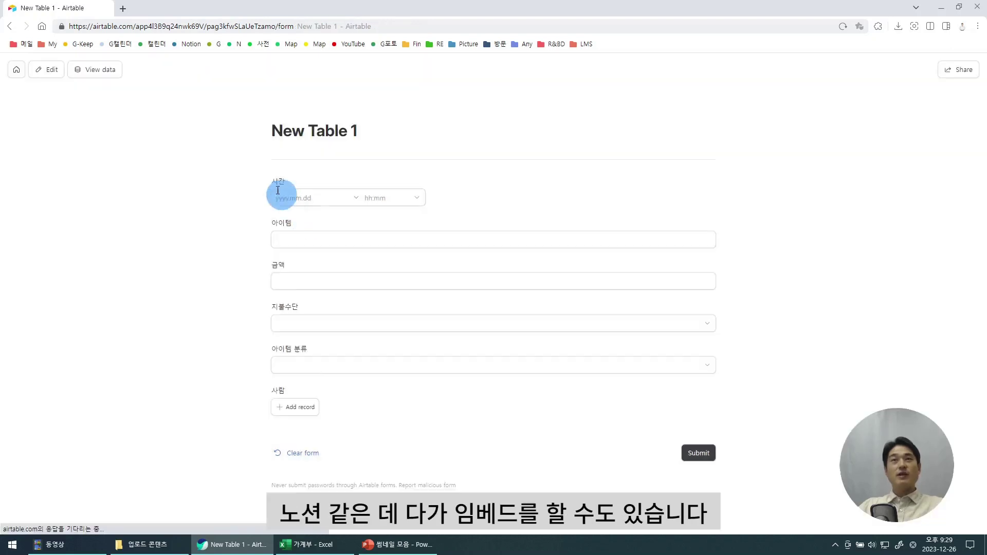
pyautogui.click(159, 25)
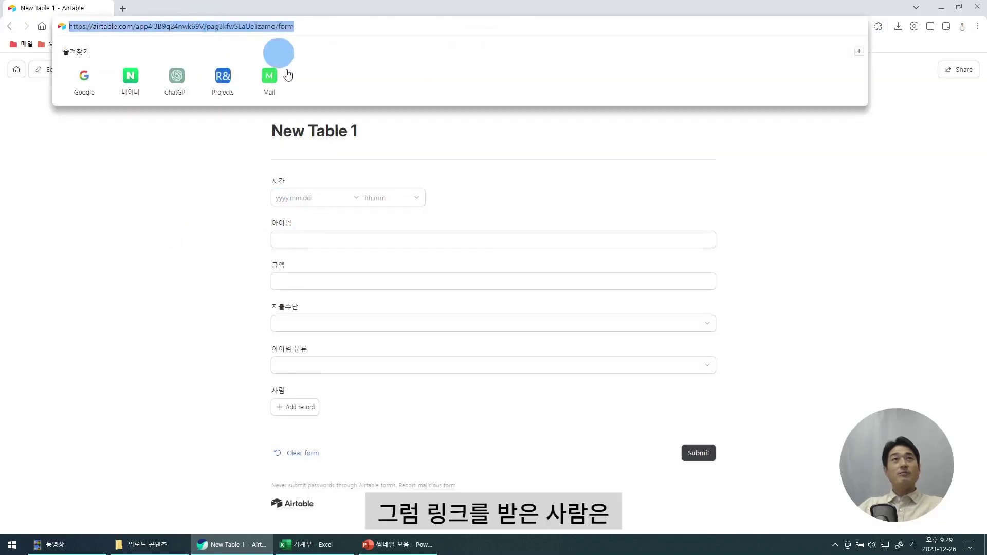
pyautogui.click(209, 278)
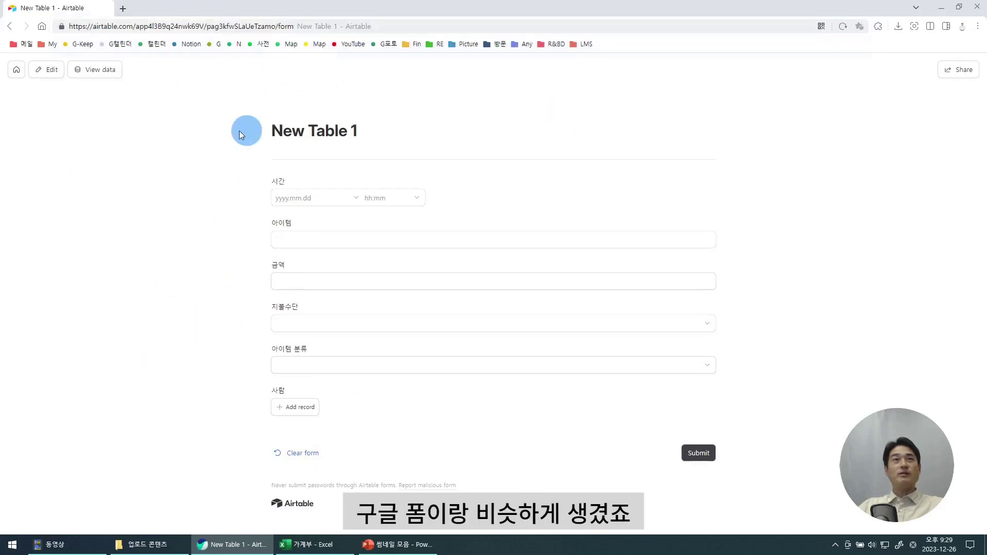
# Fill in the form with 2023.12.29 as the 시간 date, 신발 as the 아이템 and 120000 as the 금액
pyautogui.moveTo(271, 132); pyautogui.dragTo(371, 135)
pyautogui.click(295, 197)
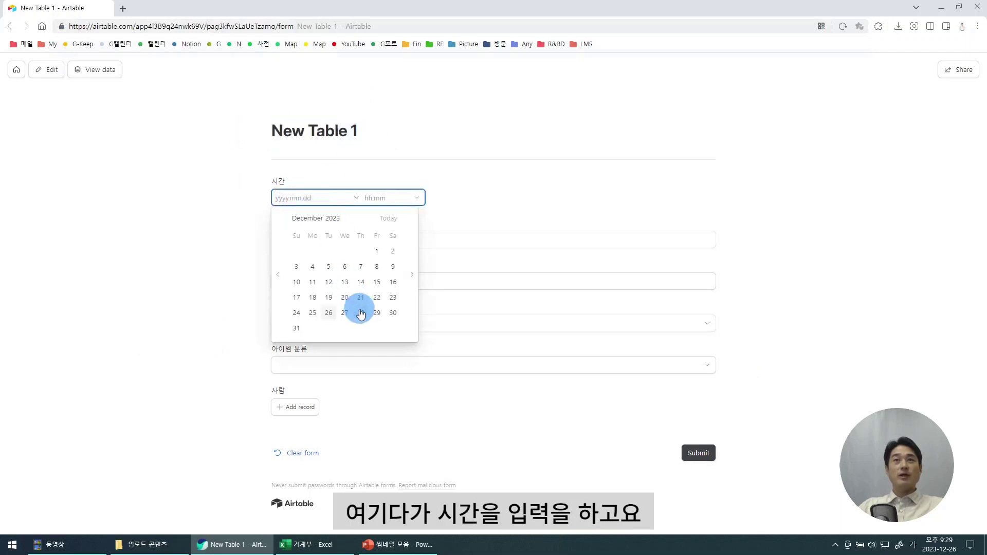
pyautogui.click(377, 313)
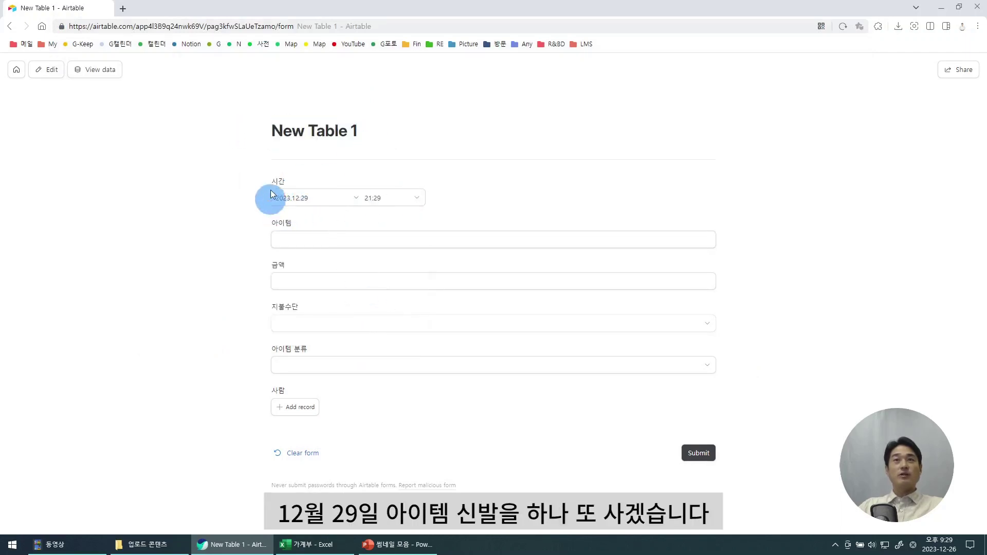
pyautogui.click(307, 240)
pyautogui.write('ㅅ')
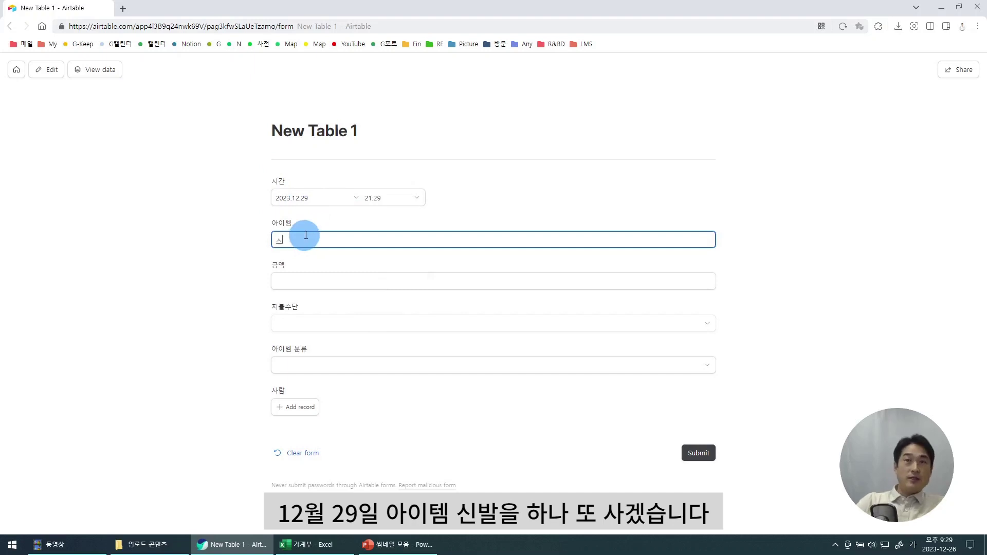
pyautogui.write('ㅣㄴ발')
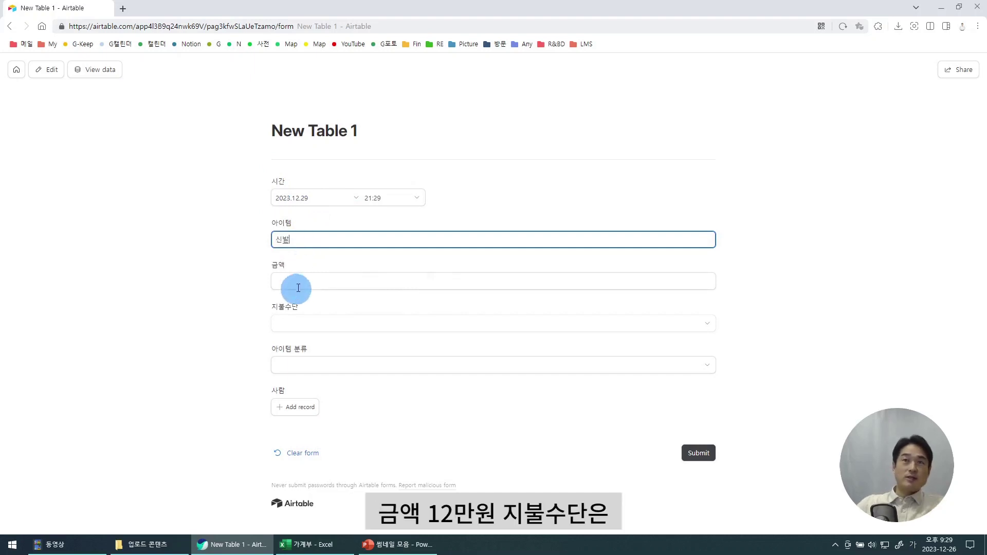
pyautogui.click(313, 282)
pyautogui.write('120000')
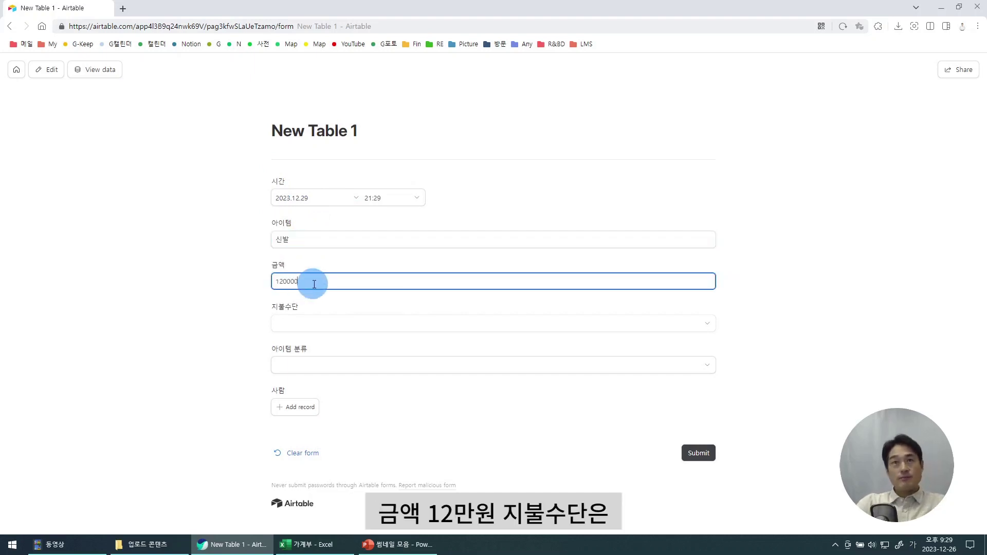
# Choose 현금 as the form's 지불수단 and 생활용품 as its 아이템 분류
pyautogui.click(313, 324)
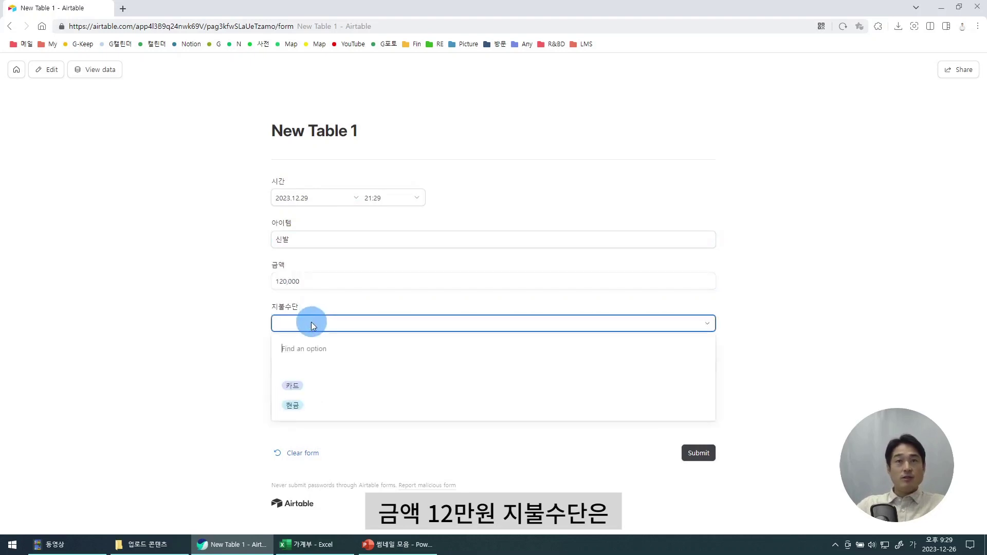
pyautogui.click(296, 410)
pyautogui.click(359, 364)
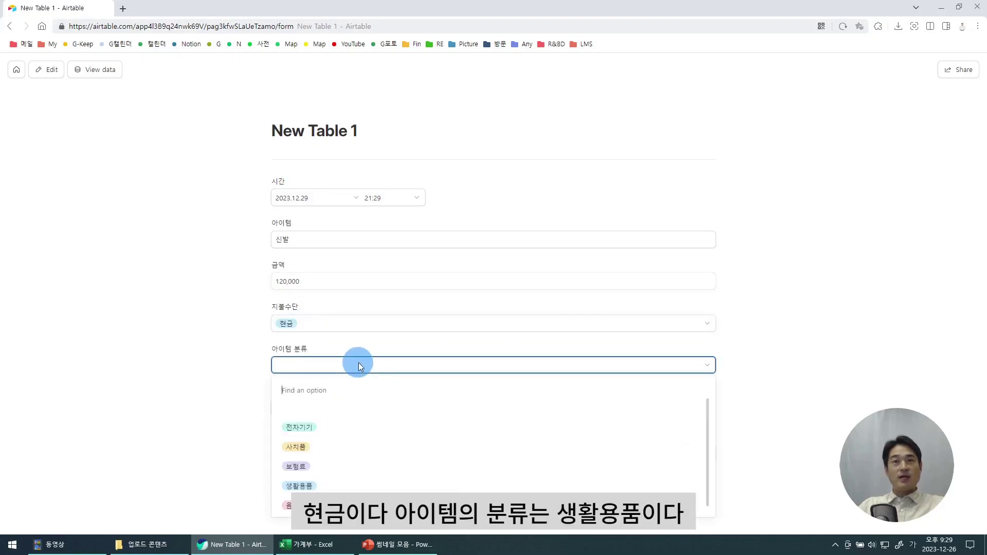
pyautogui.click(332, 483)
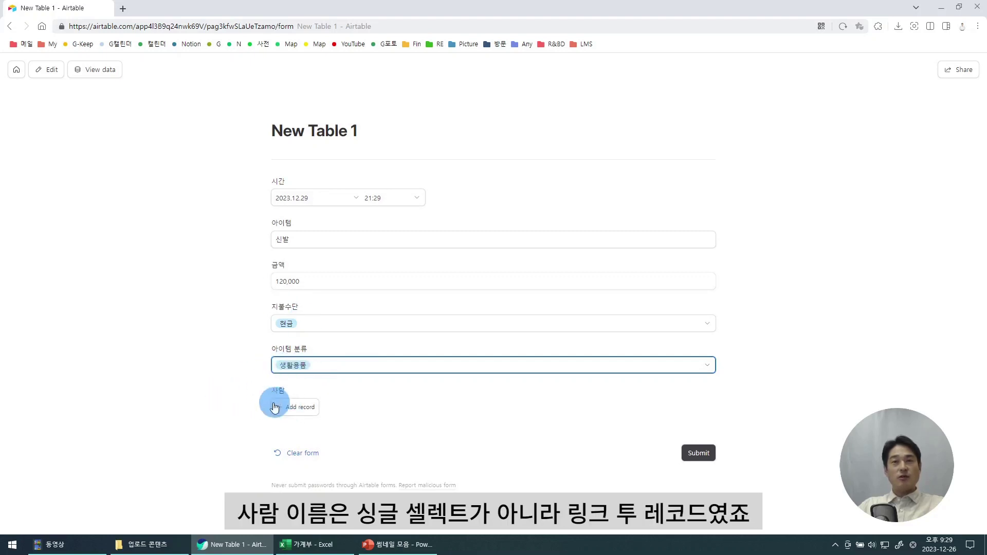
# Link the fifth listed person in the form's 사람 field, submit the entry and return to a blank form
pyautogui.click(307, 408)
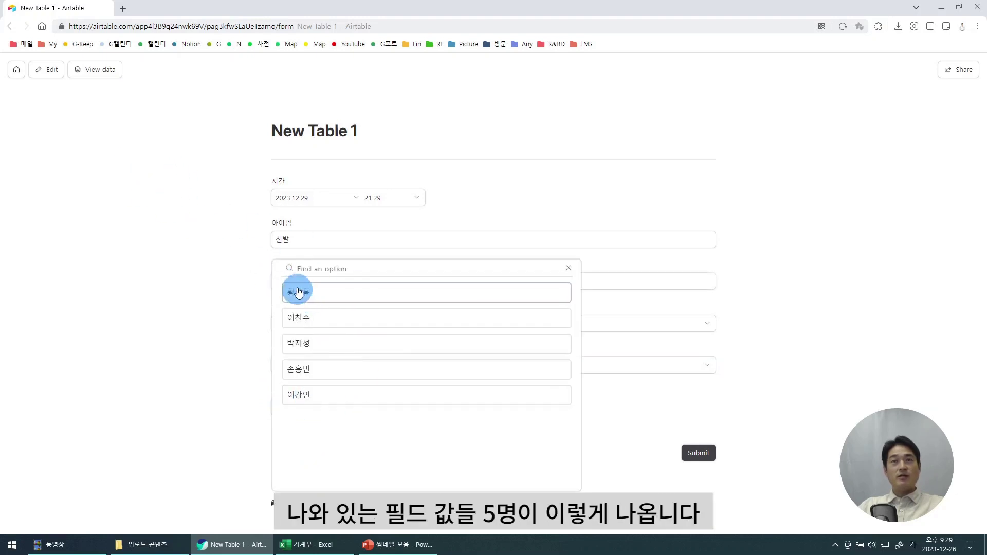
pyautogui.click(299, 403)
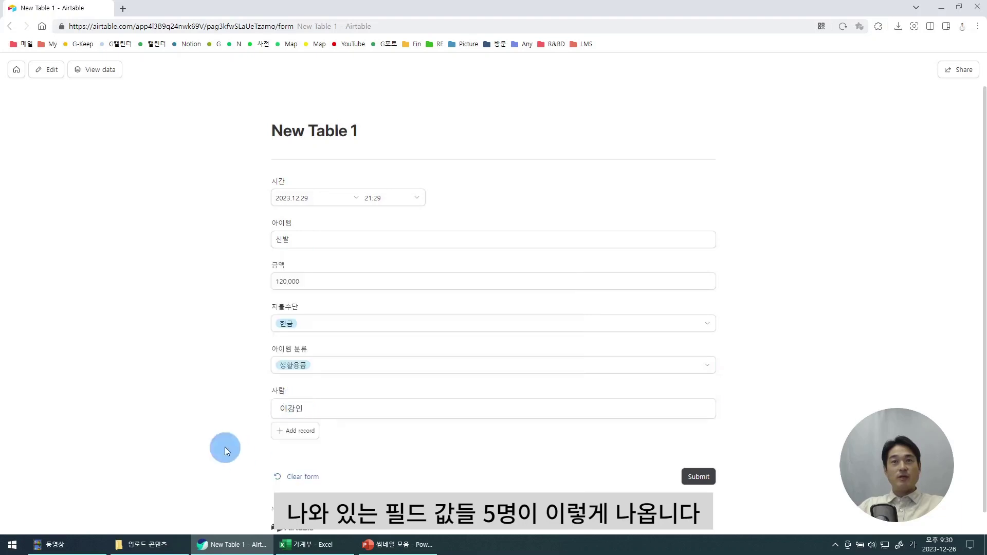
pyautogui.click(694, 478)
pyautogui.click(503, 304)
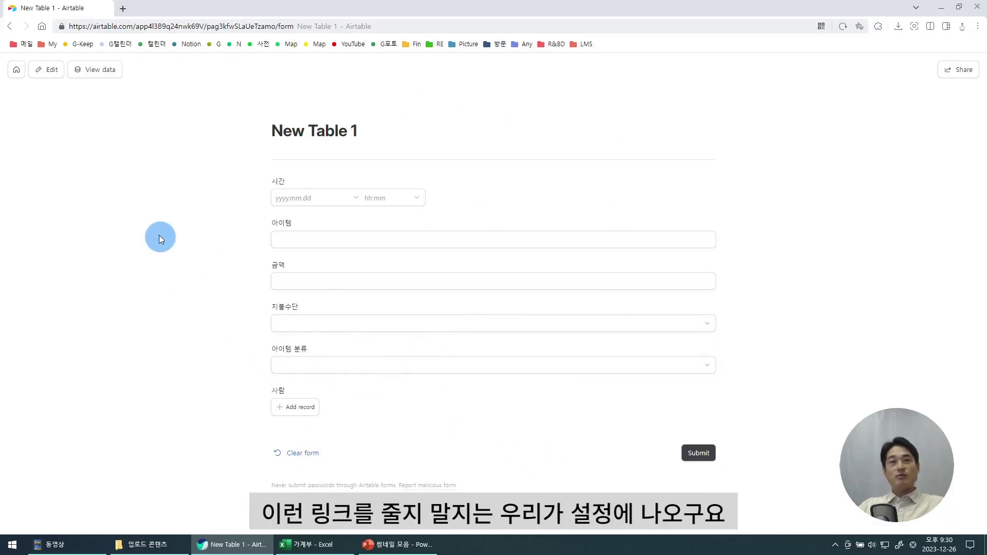
# Open the Table 1 data behind the form and select its two newest 신발 records
pyautogui.click(17, 72)
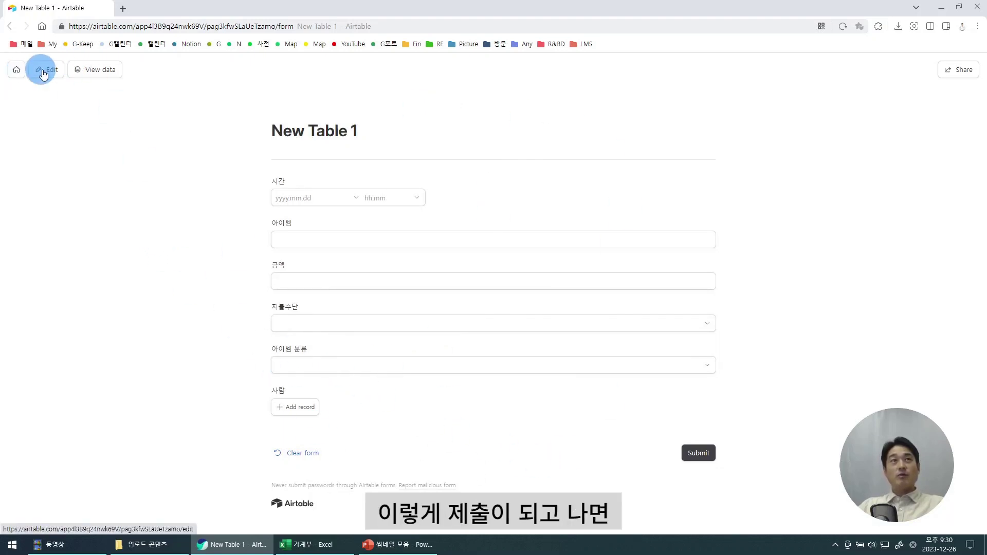
pyautogui.click(91, 76)
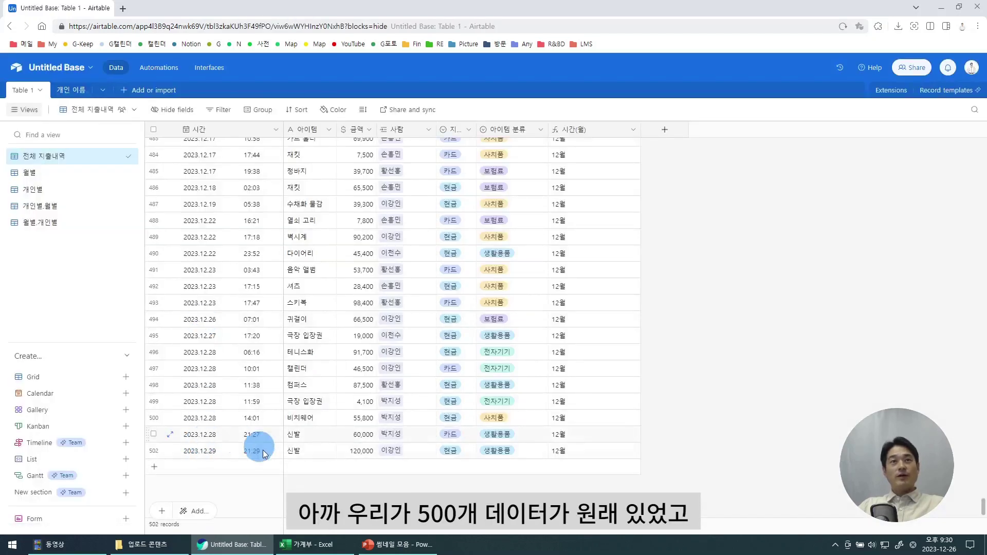
pyautogui.click(153, 434)
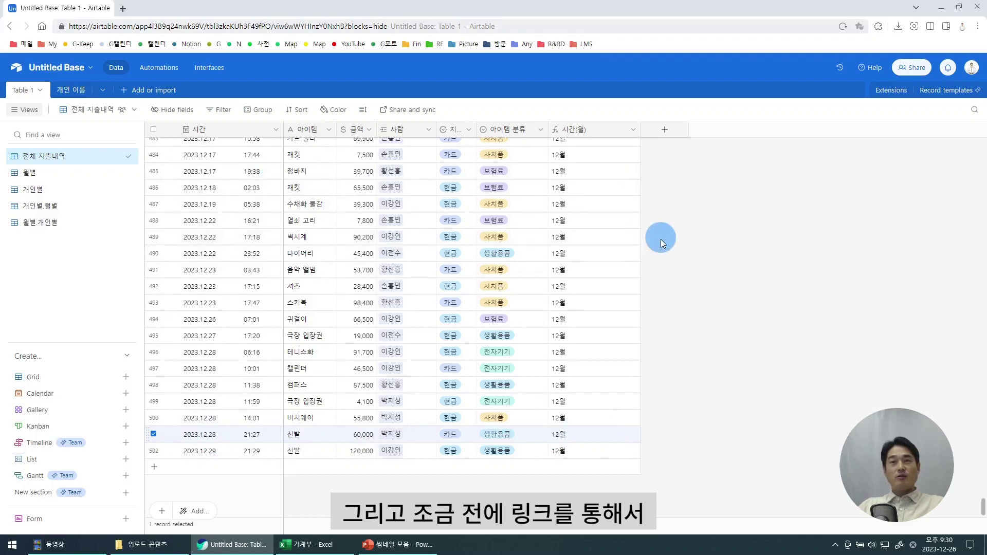
pyautogui.click(153, 451)
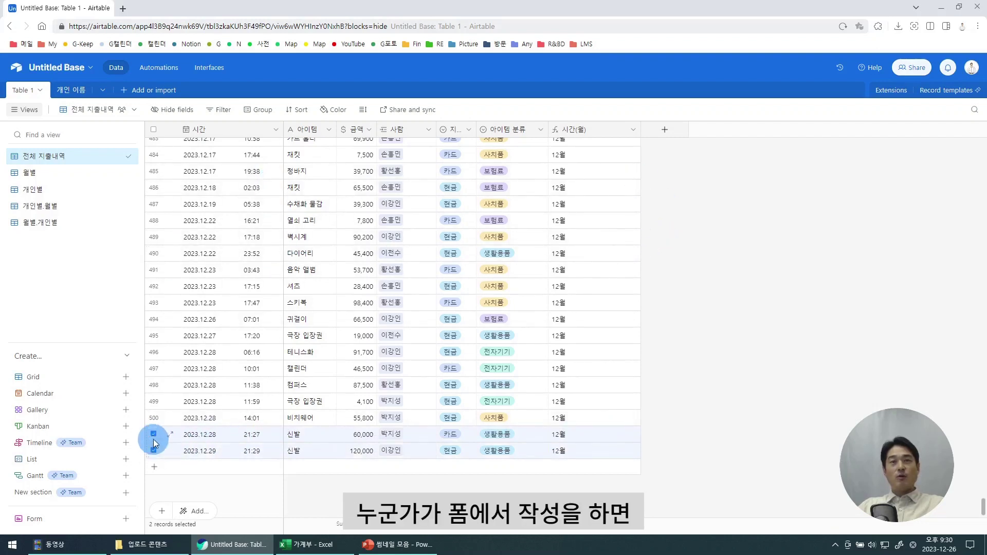
# Examine the last record's 시간, 금액, 사람, payment method, 아이템 분류 and 시간(월) cells in the 전체 지출내역 view
pyautogui.click(208, 451)
pyautogui.click(257, 455)
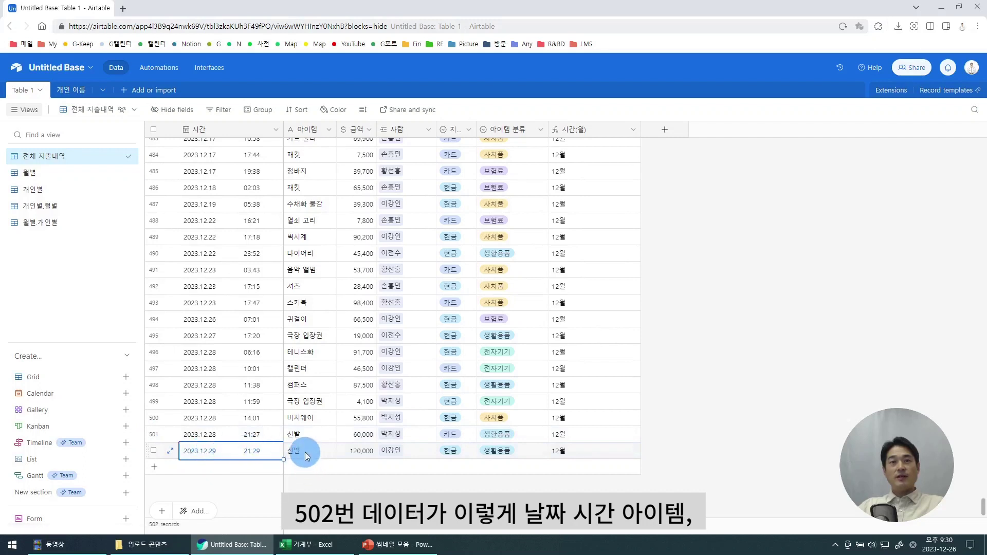
pyautogui.click(363, 452)
pyautogui.click(418, 448)
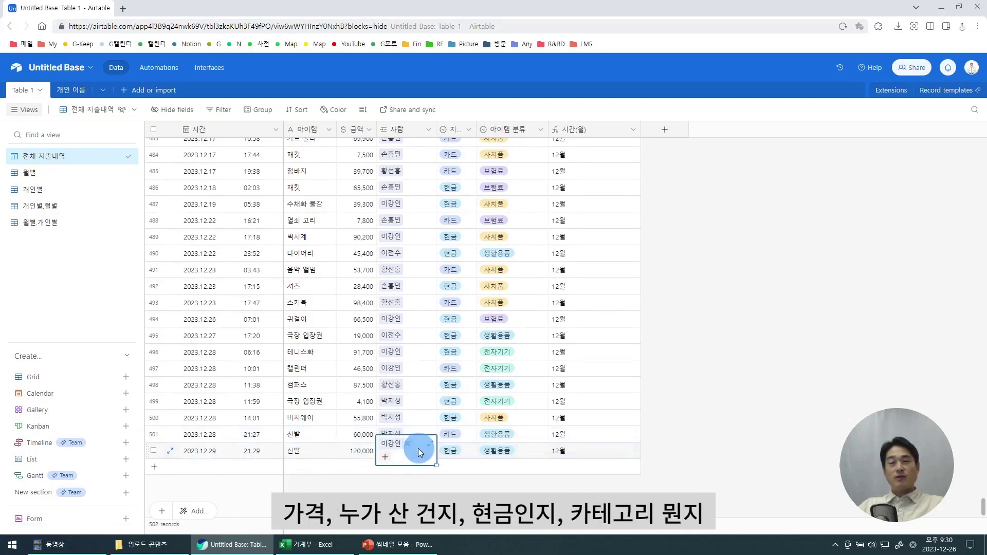
pyautogui.click(469, 452)
pyautogui.click(530, 451)
pyautogui.click(594, 451)
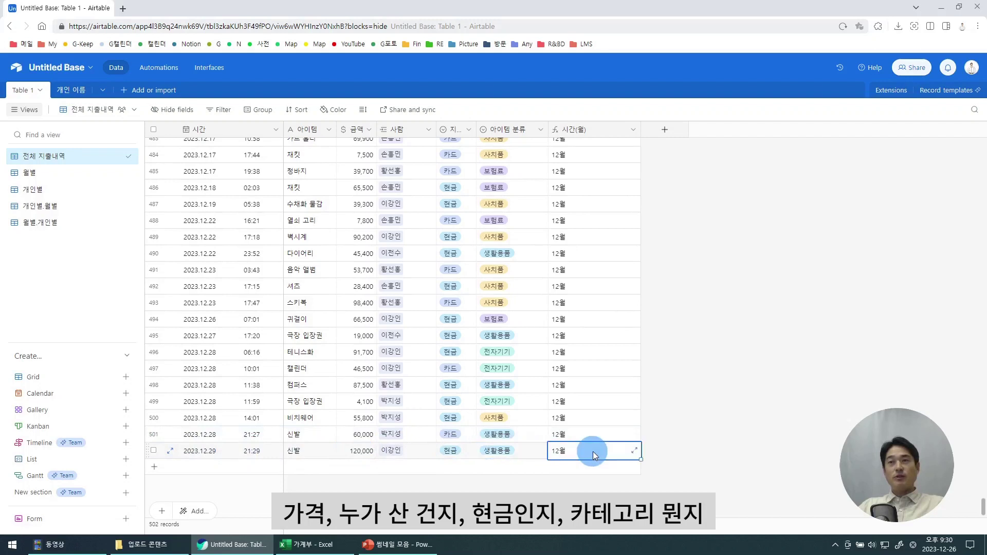
pyautogui.click(219, 453)
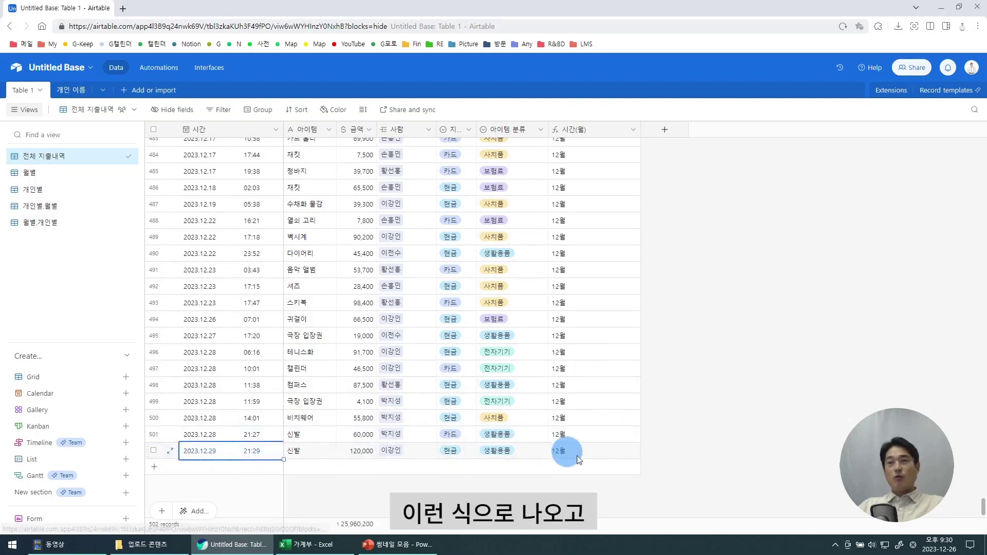
pyautogui.click(584, 453)
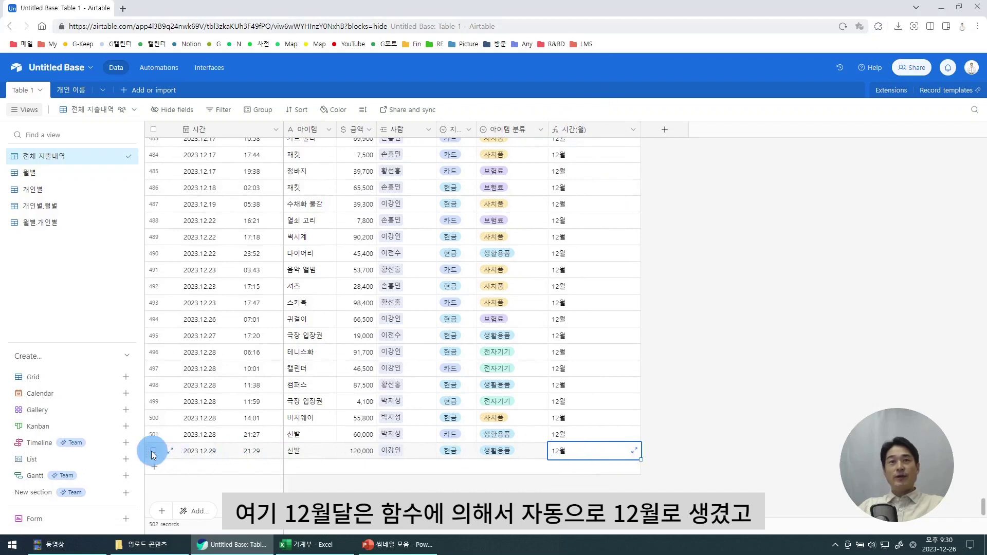
# Check the 12월 spending in the 월별 view and the per-person totals in the 개인별 view
pyautogui.click(31, 173)
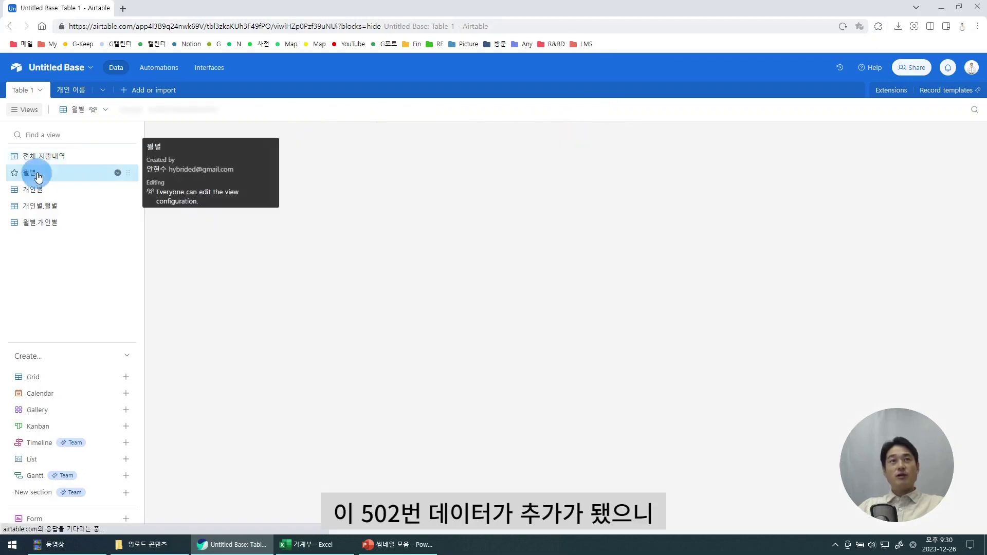
pyautogui.scroll(-2, 236, 427)
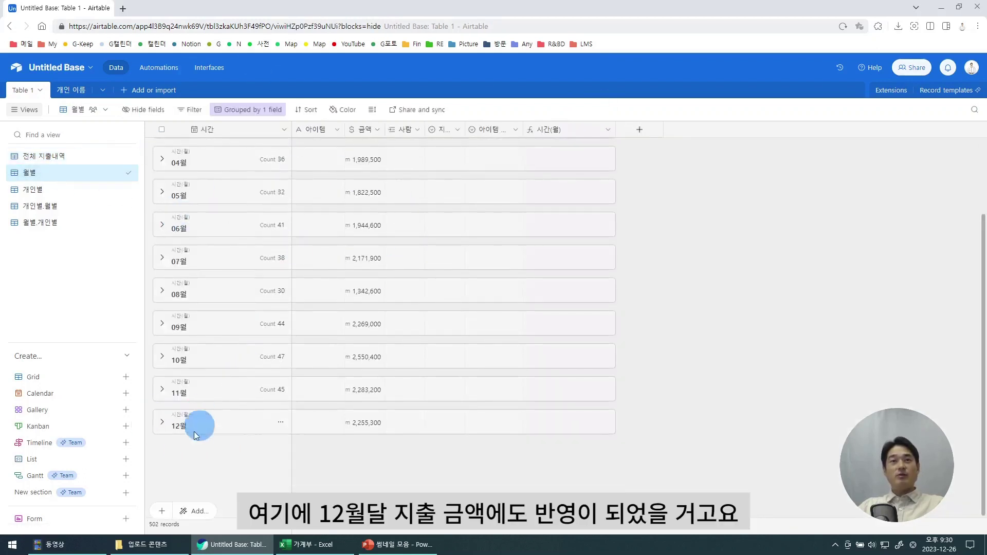
pyautogui.click(32, 189)
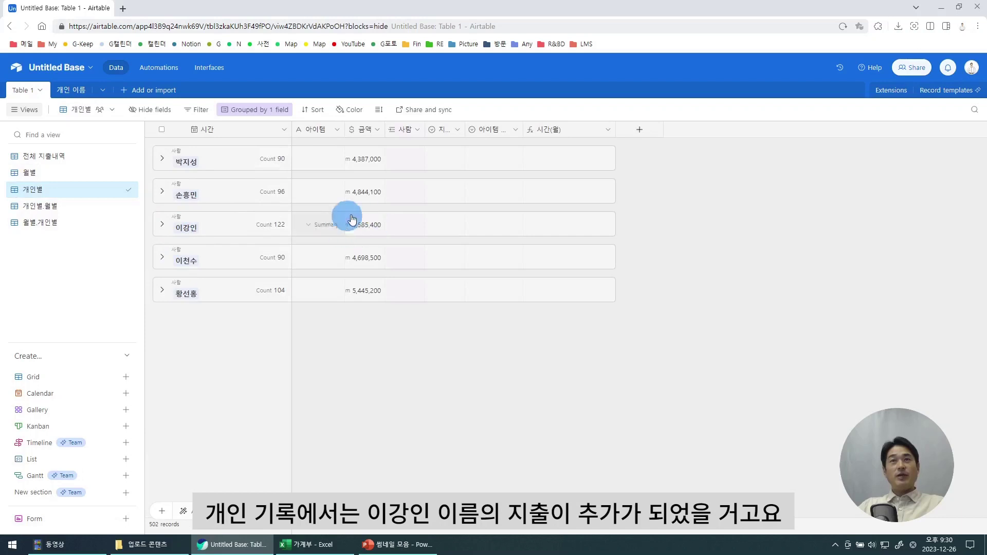
# Open the 개인 이름 table and check the last linked Table 1 records of the fifth person in the expanded list
pyautogui.click(70, 90)
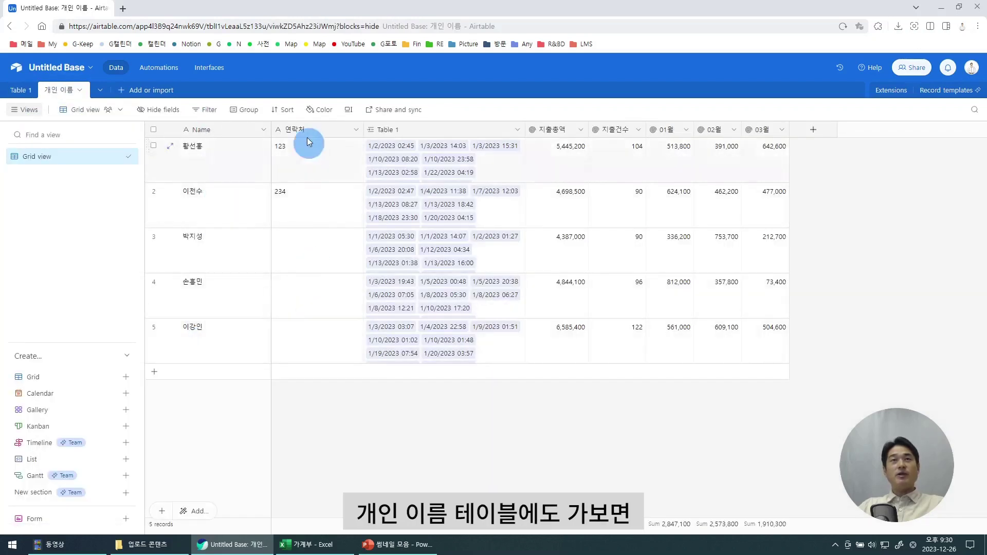
pyautogui.click(490, 349)
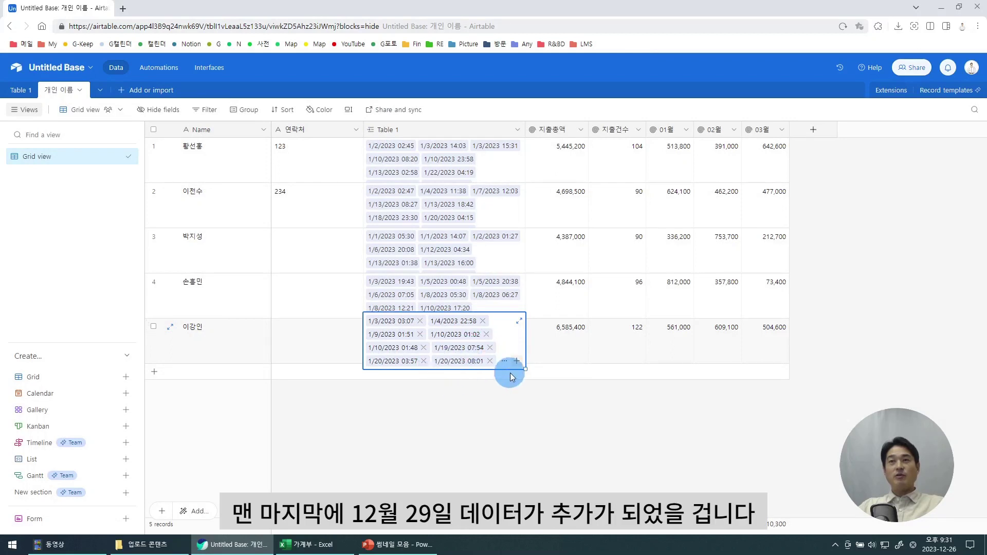
pyautogui.click(520, 322)
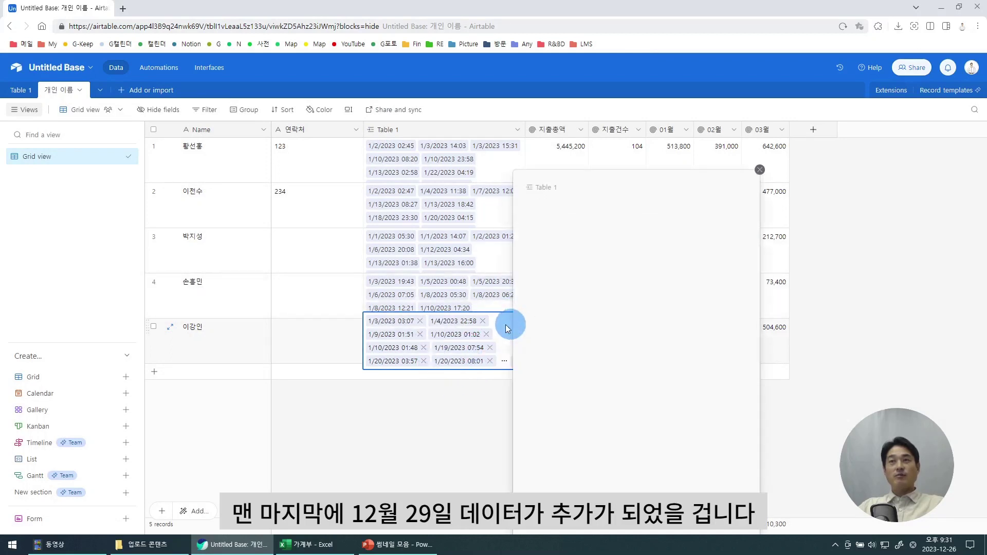
pyautogui.scroll(-10, 632, 331)
pyautogui.moveTo(745, 220); pyautogui.dragTo(744, 398)
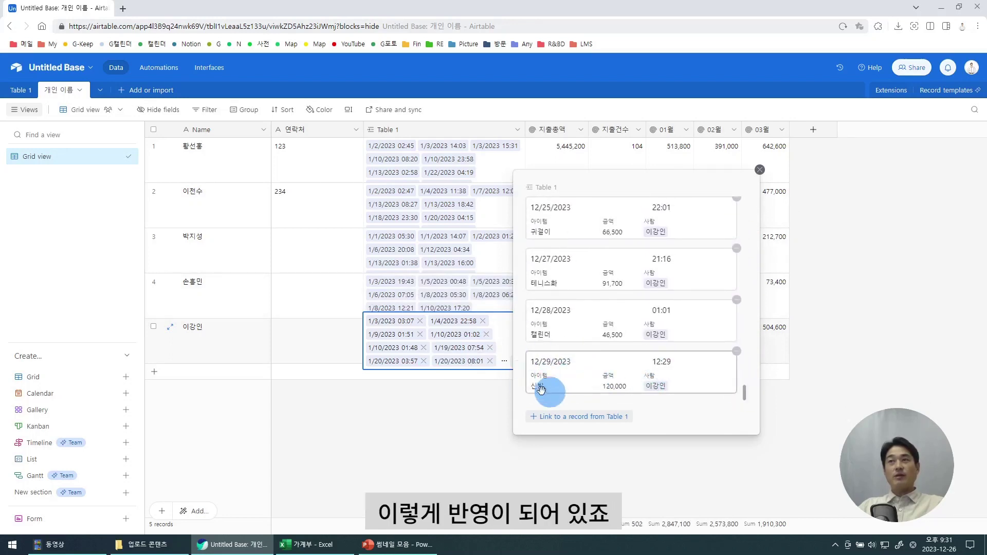
pyautogui.click(480, 398)
# Check the fifth person's 03월 and 지출총액 rollup cells in the 개인 이름 table
pyautogui.click(773, 347)
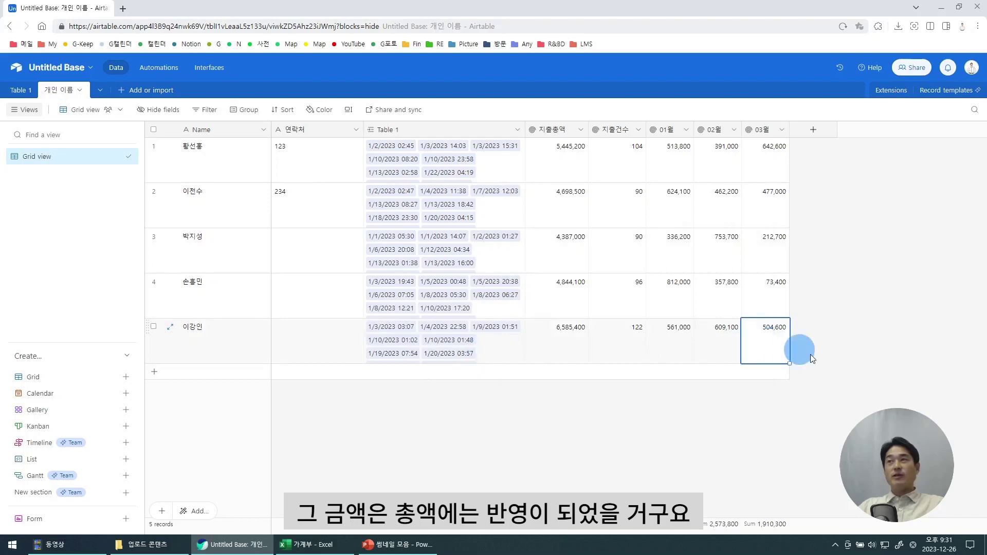
pyautogui.click(560, 337)
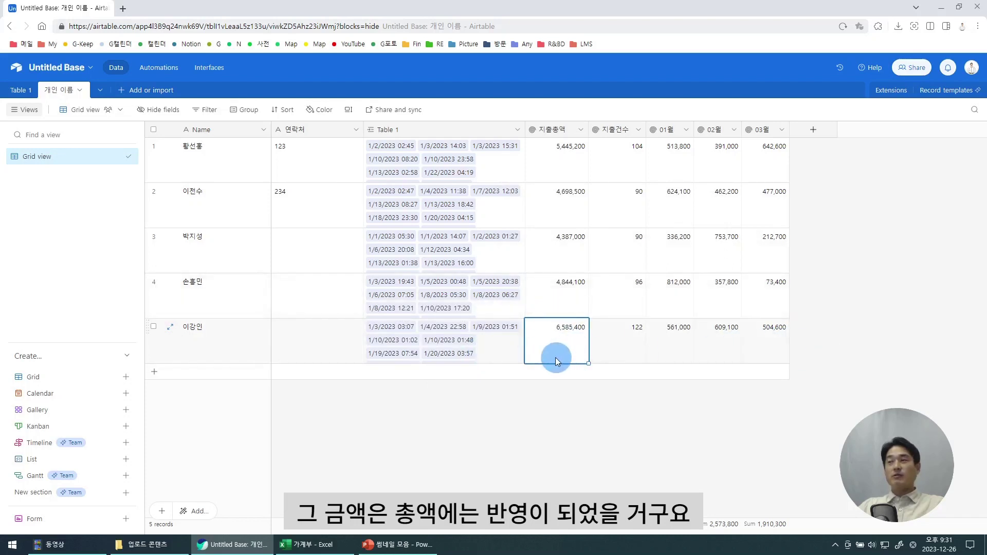
pyautogui.click(938, 350)
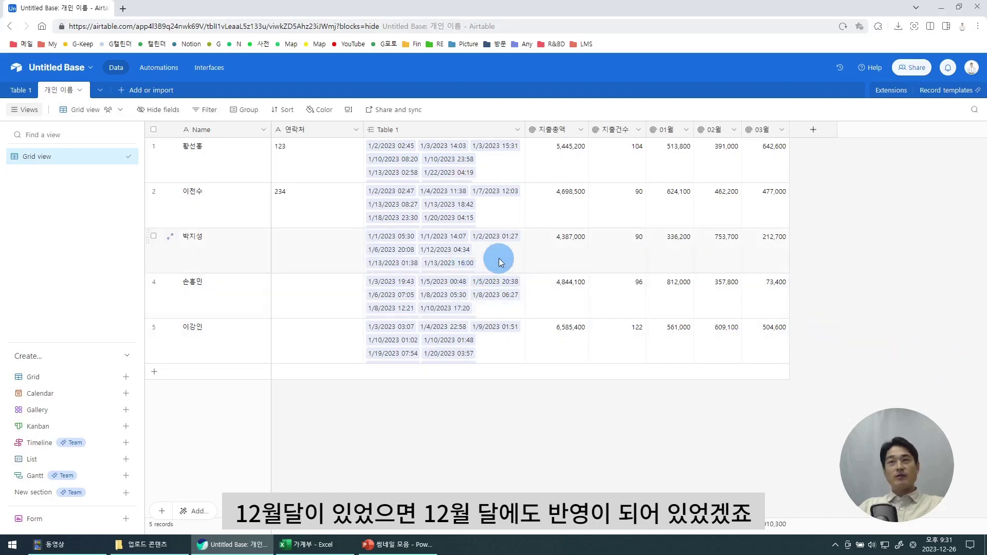
# Return to Table 1 and look through its 월별, 개인별, 개인별.월별 and 월별.개인별 views
pyautogui.click(21, 90)
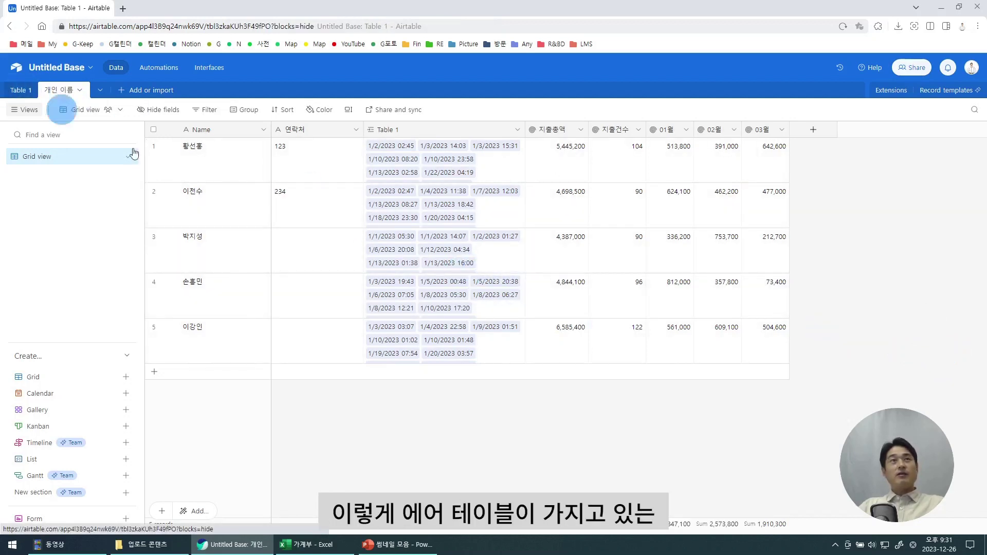
pyautogui.click(40, 176)
pyautogui.click(41, 191)
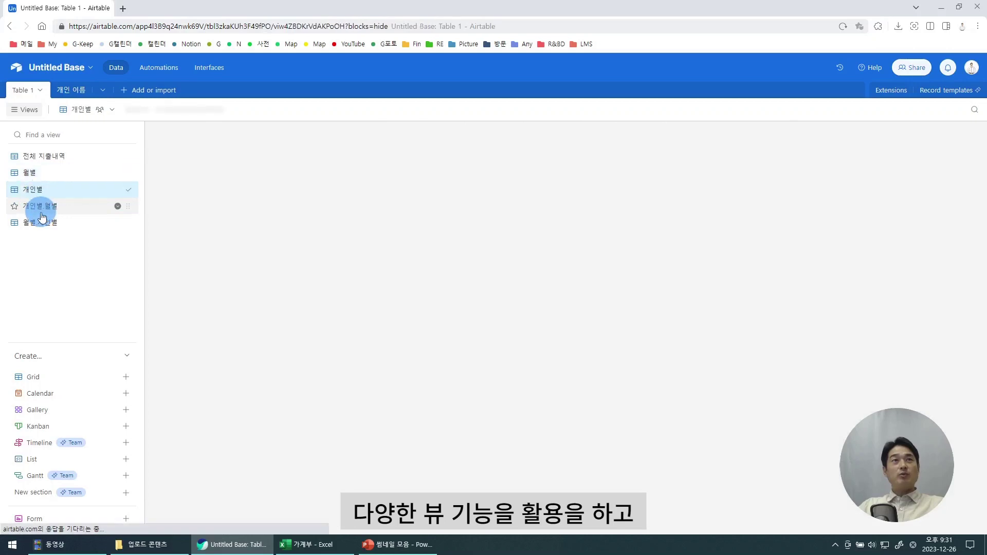
pyautogui.click(41, 209)
pyautogui.click(45, 222)
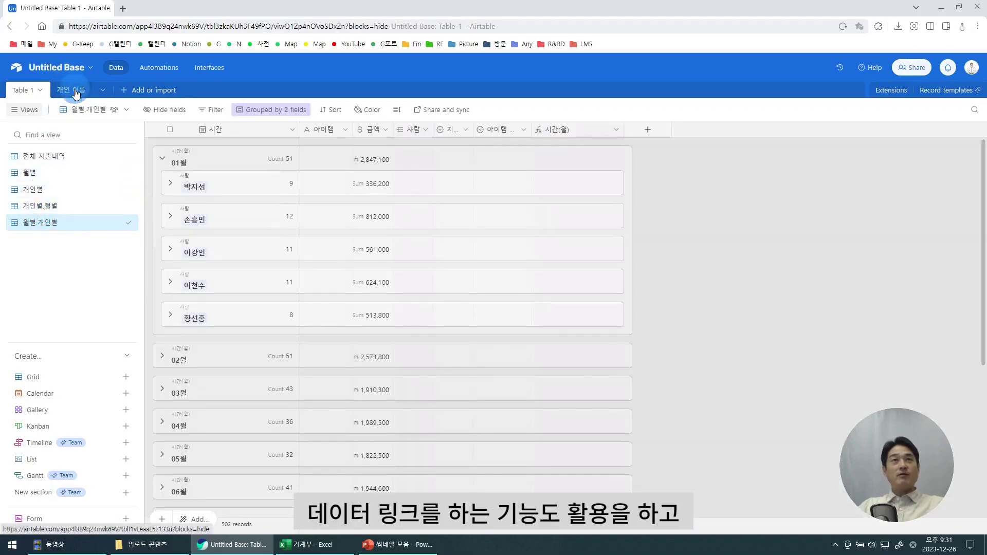
# Review the 시간(월) formula, payment method and linked 사람 columns in the 전체 지출내역 view
pyautogui.click(42, 157)
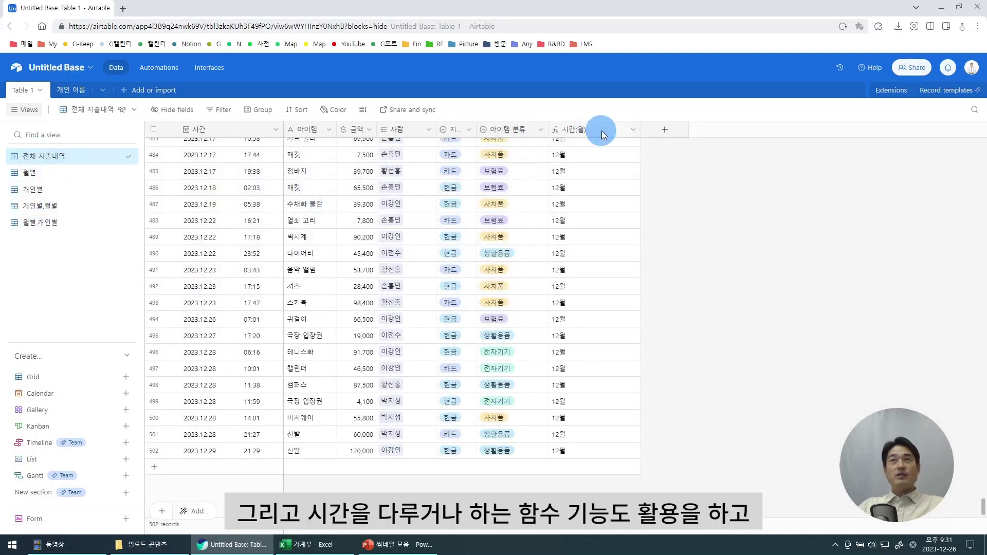
pyautogui.click(601, 131)
pyautogui.scroll(3, 591, 195)
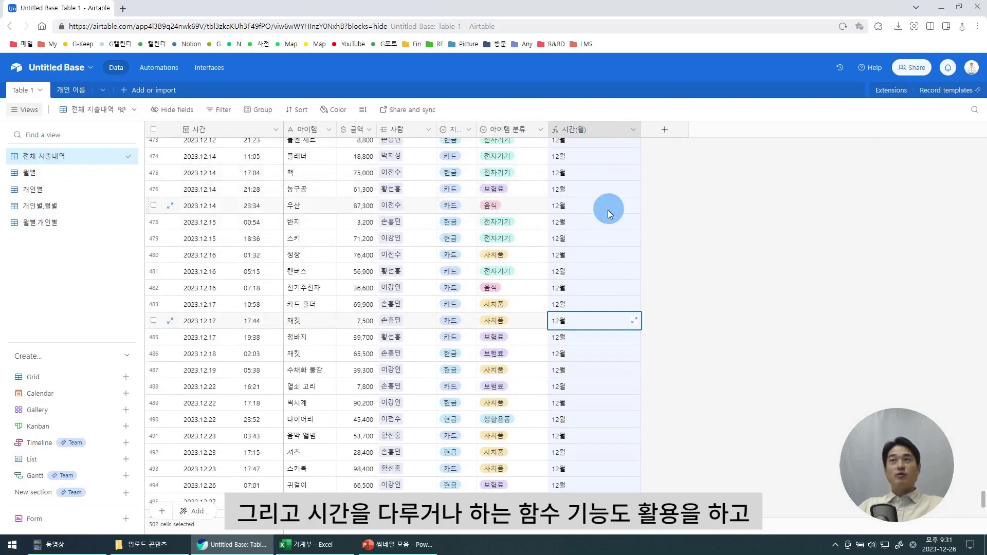
pyautogui.click(448, 129)
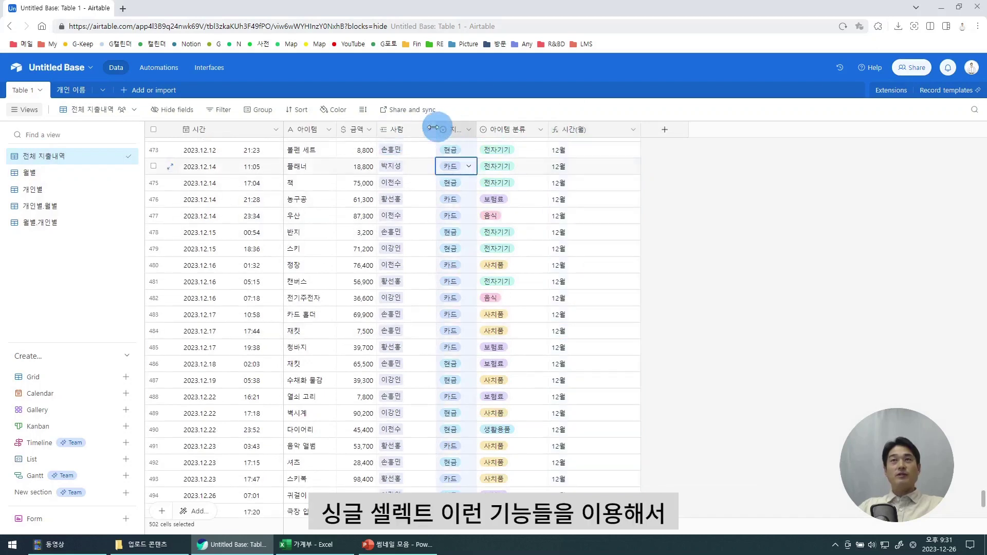
pyautogui.click(394, 131)
pyautogui.click(596, 249)
pyautogui.scroll(-3, 354, 362)
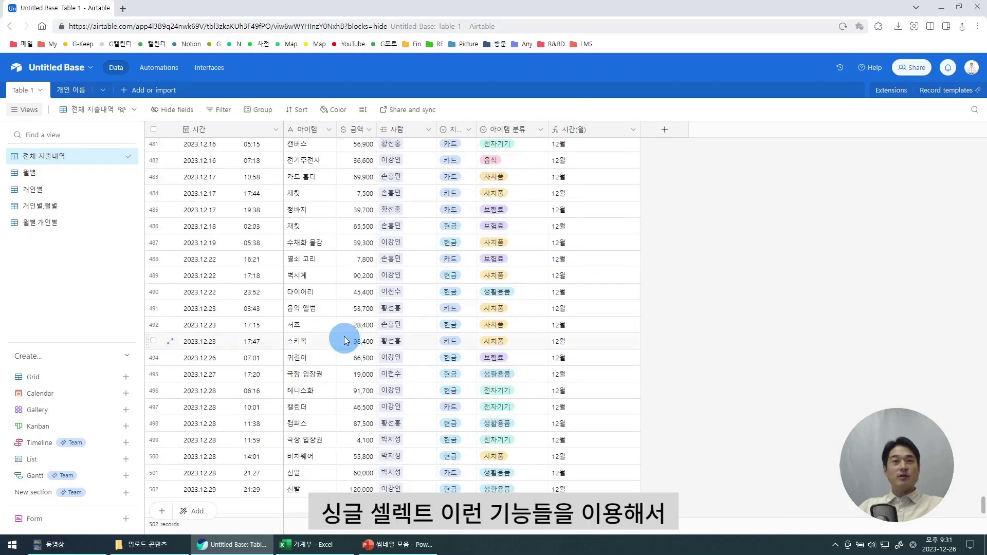